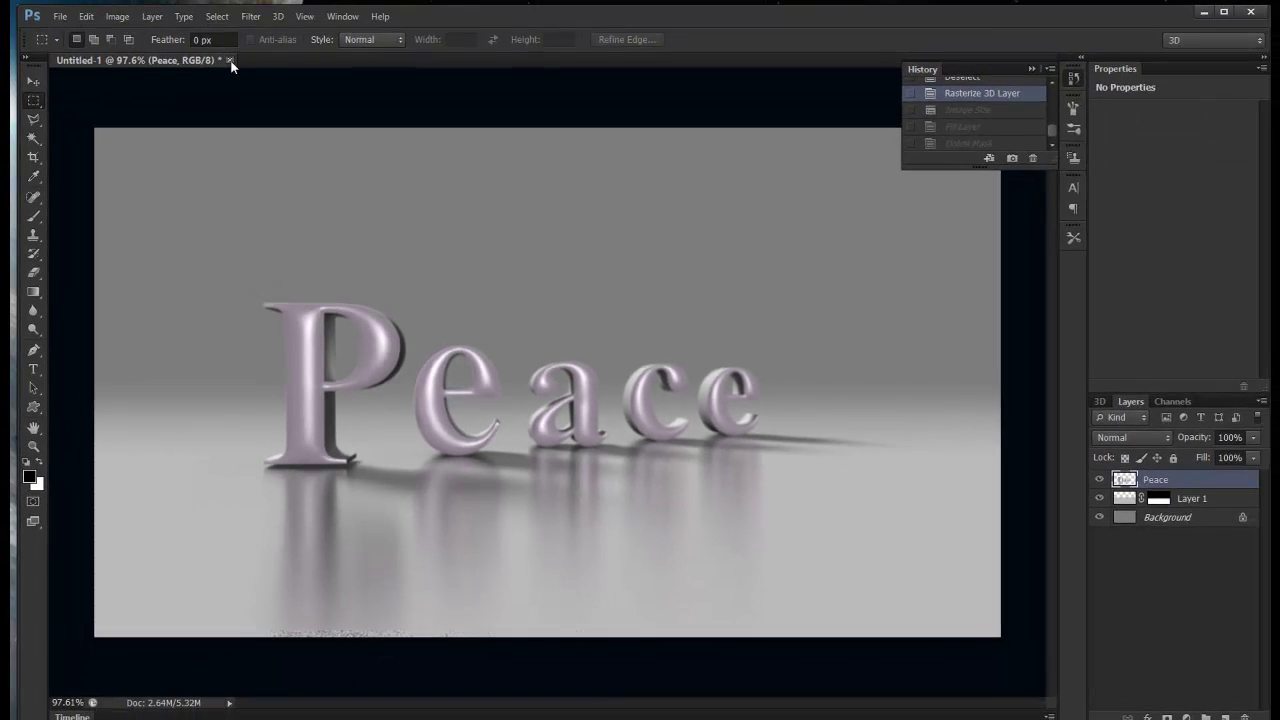
Close the finished Peace example document
key("ctrl+w")
left_click(663, 288)
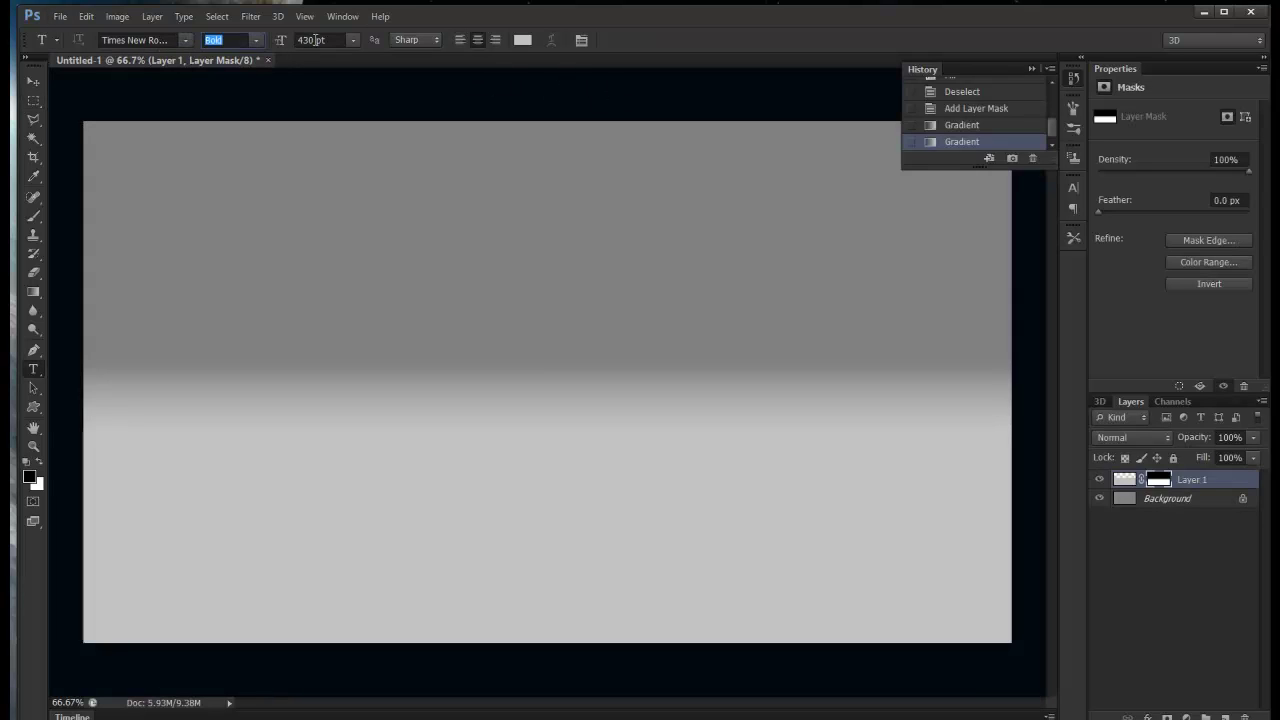
Add a wide text box across the middle of the canvas reading "Peace" in 100 pt Times New Roman Bold
key("Tab")
type("100")
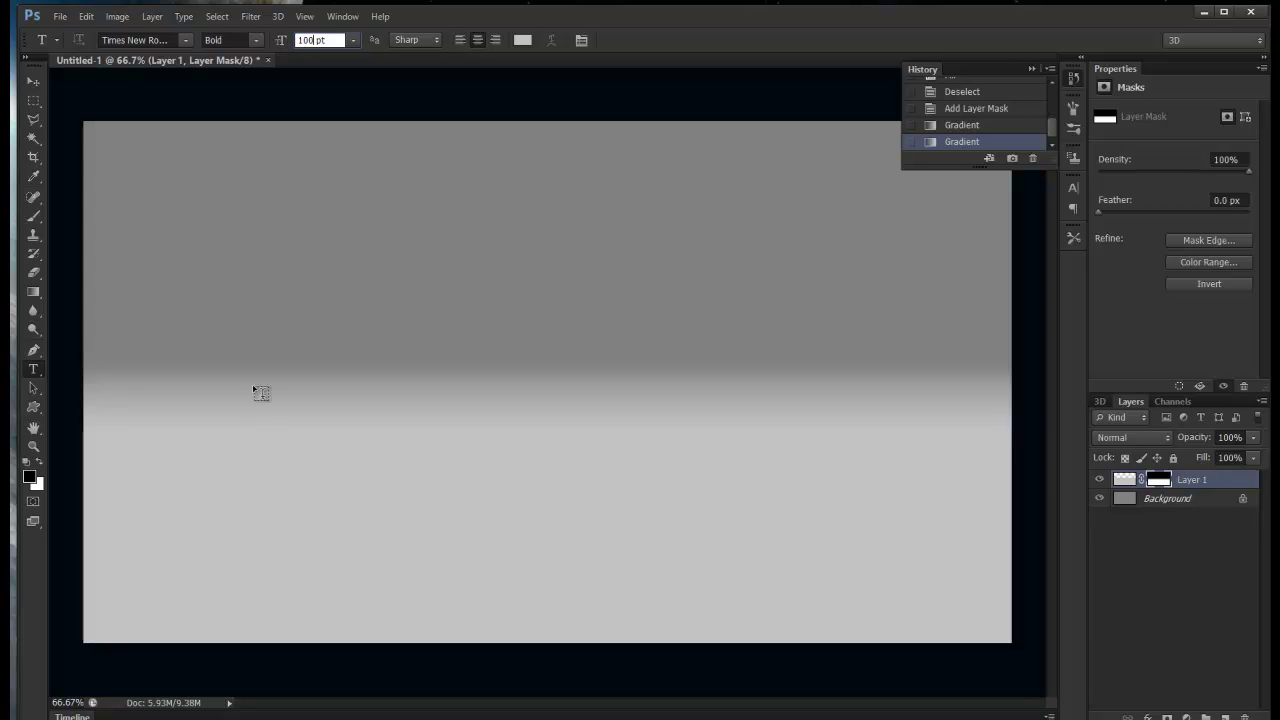
left_click_drag(168, 475, 881, 270)
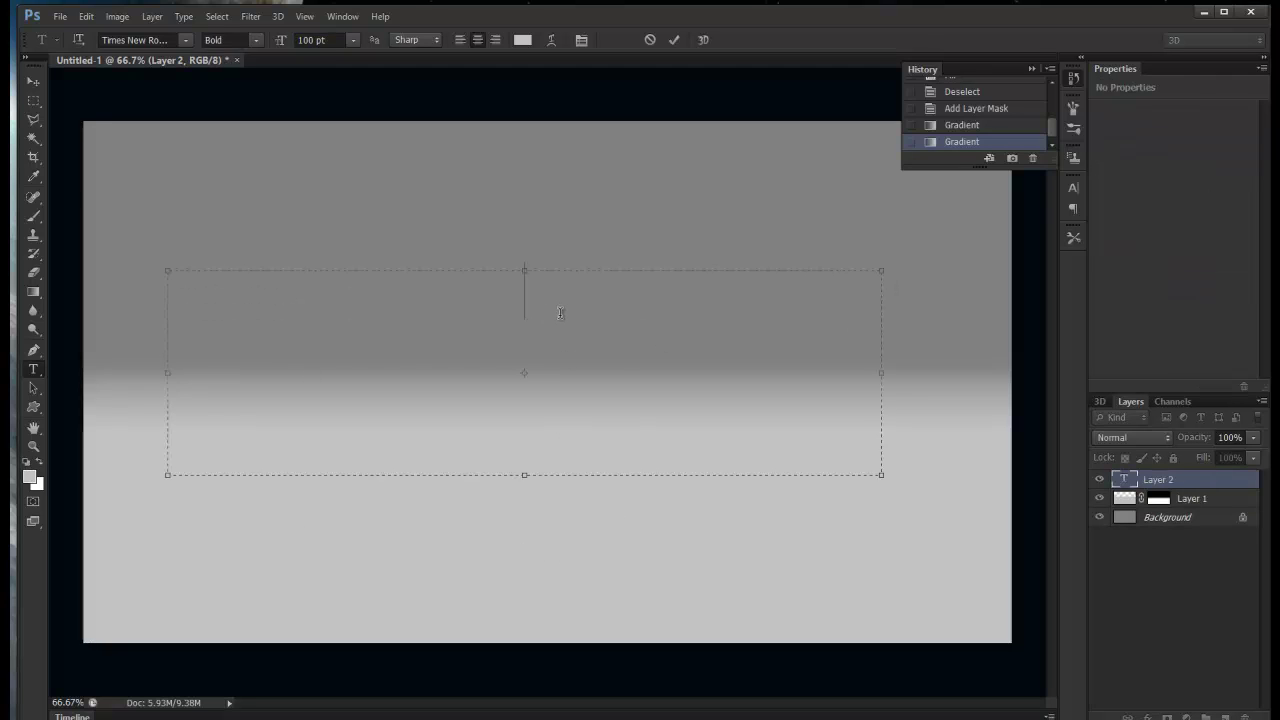
type("Peace")
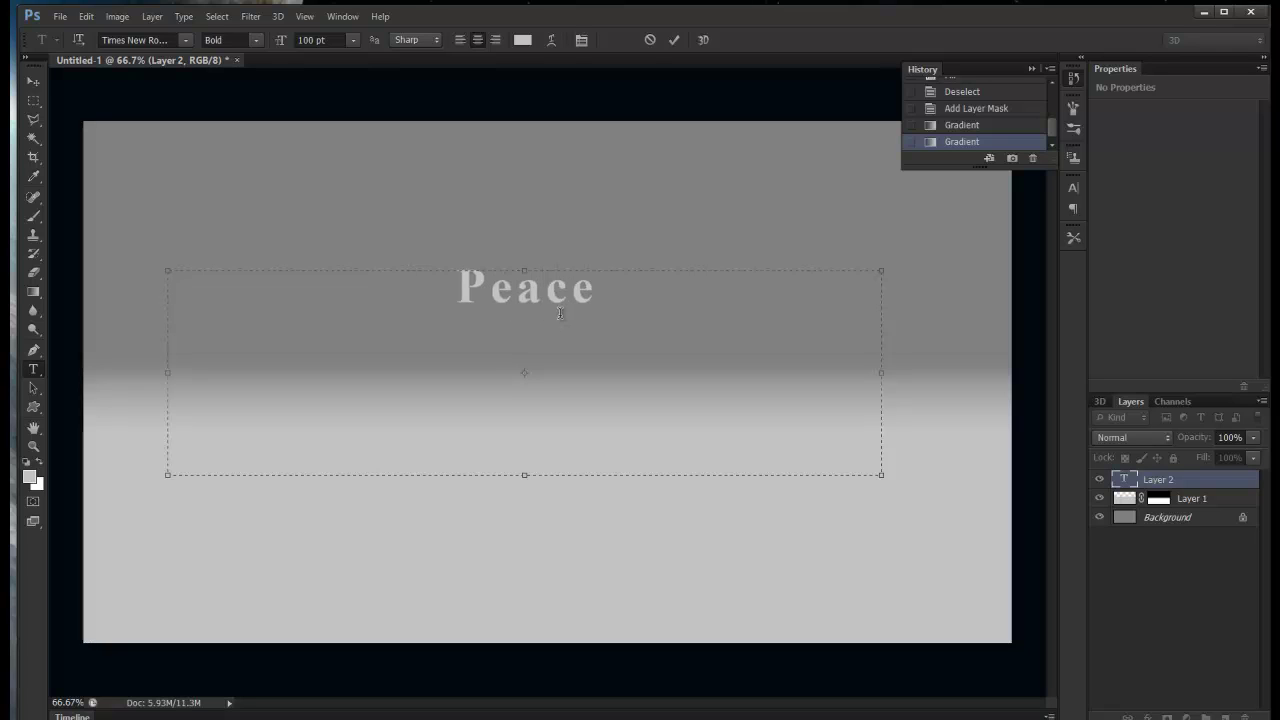
Change the colour of the whole word "Peace" to black (000000)
left_click_drag(598, 291, 408, 288)
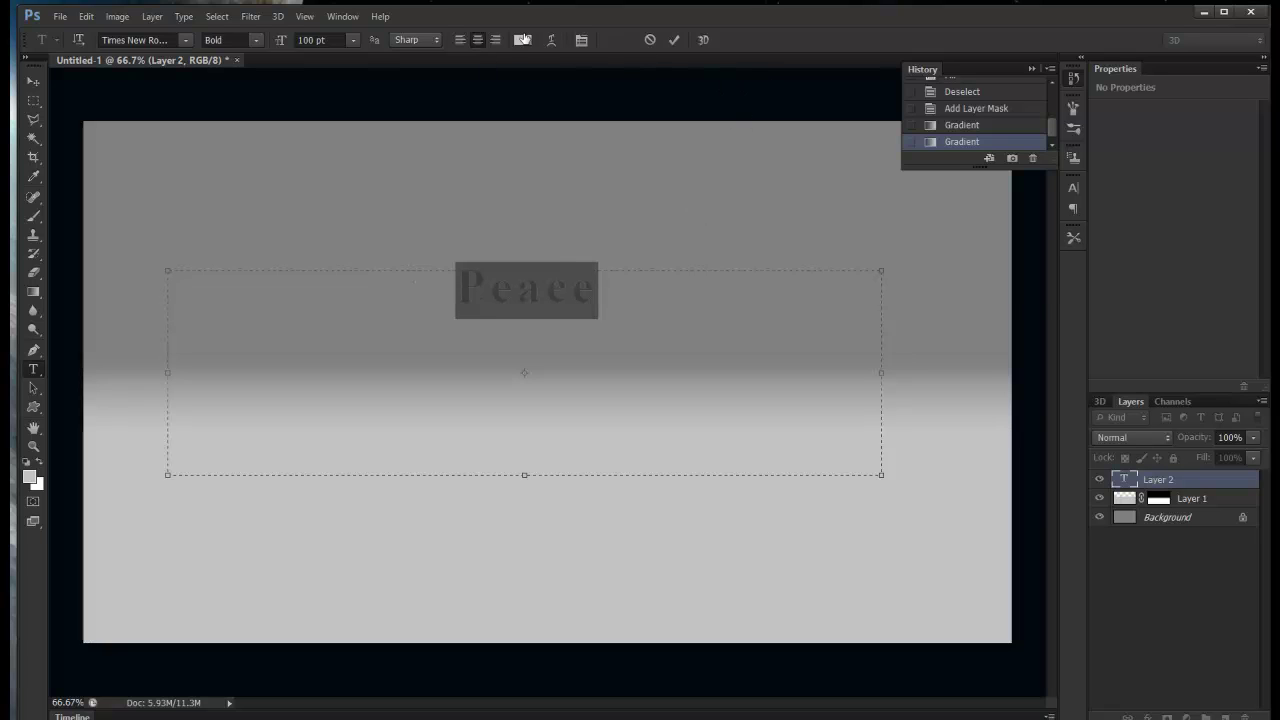
left_click(522, 40)
left_click(905, 238)
left_click(937, 275)
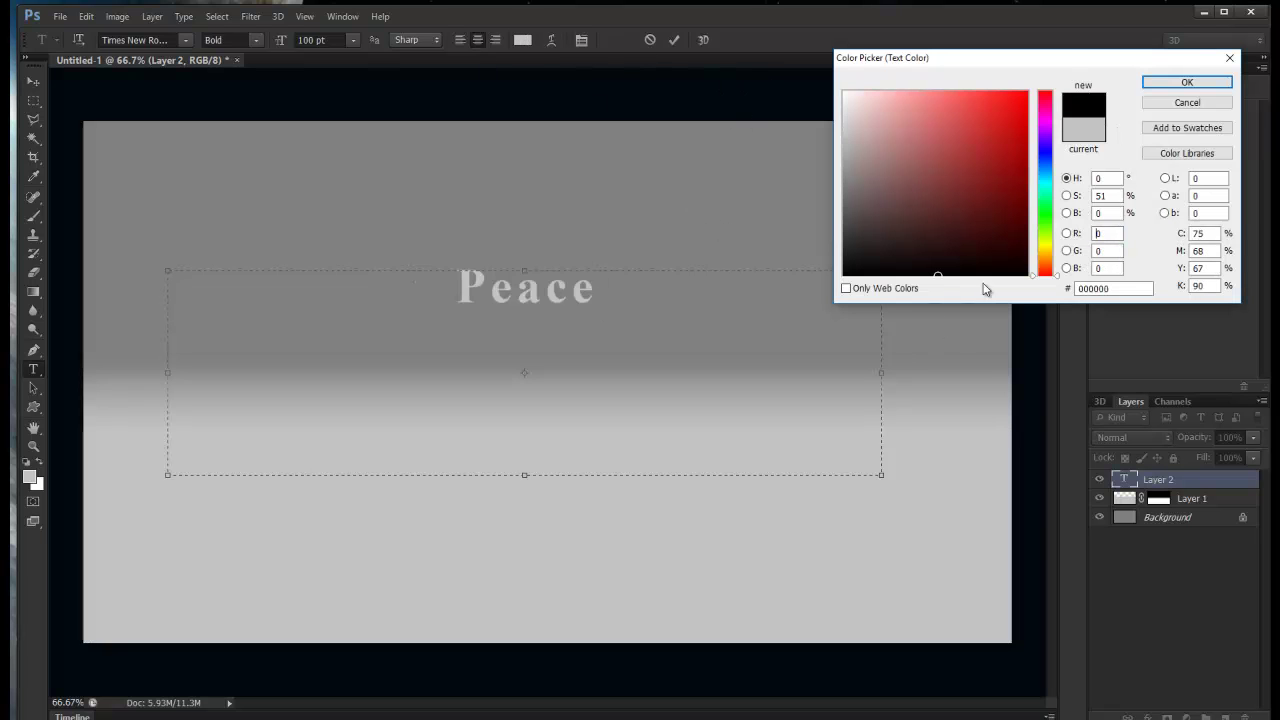
left_click(1184, 84)
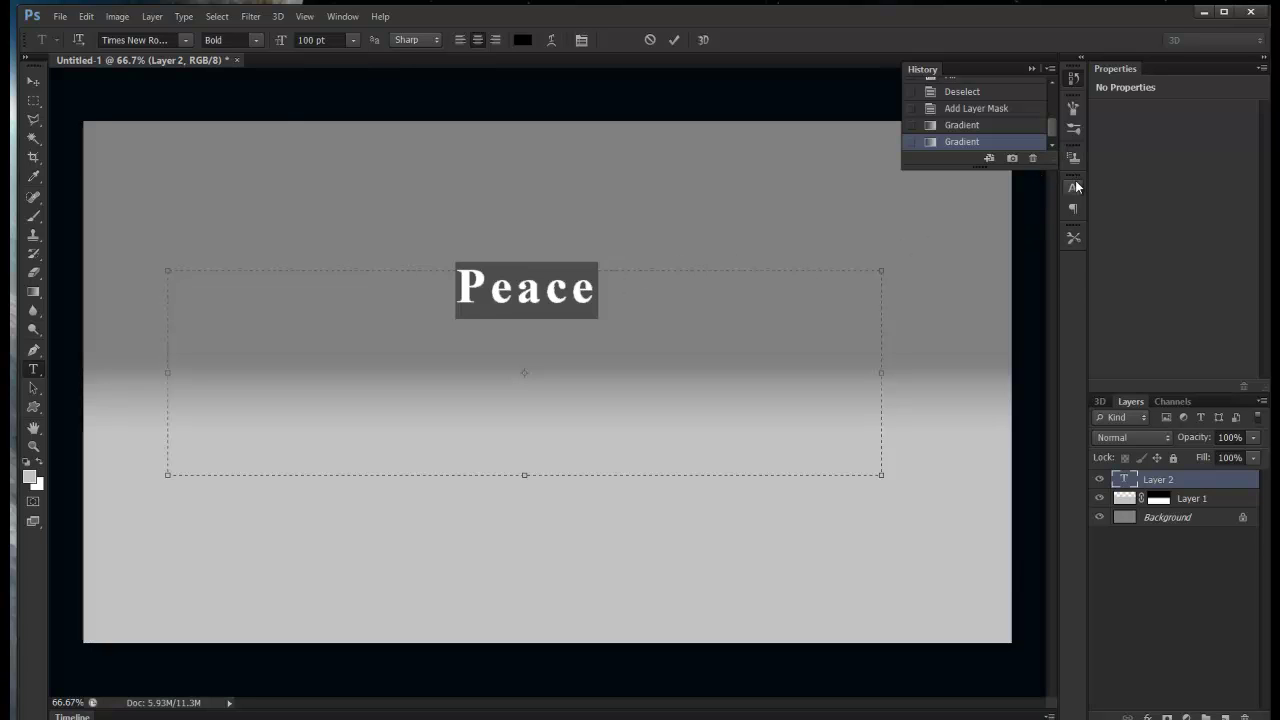
Set the "Peace" text to 333 pt with a tracking of 260 and commit the text edit
left_click(1074, 185)
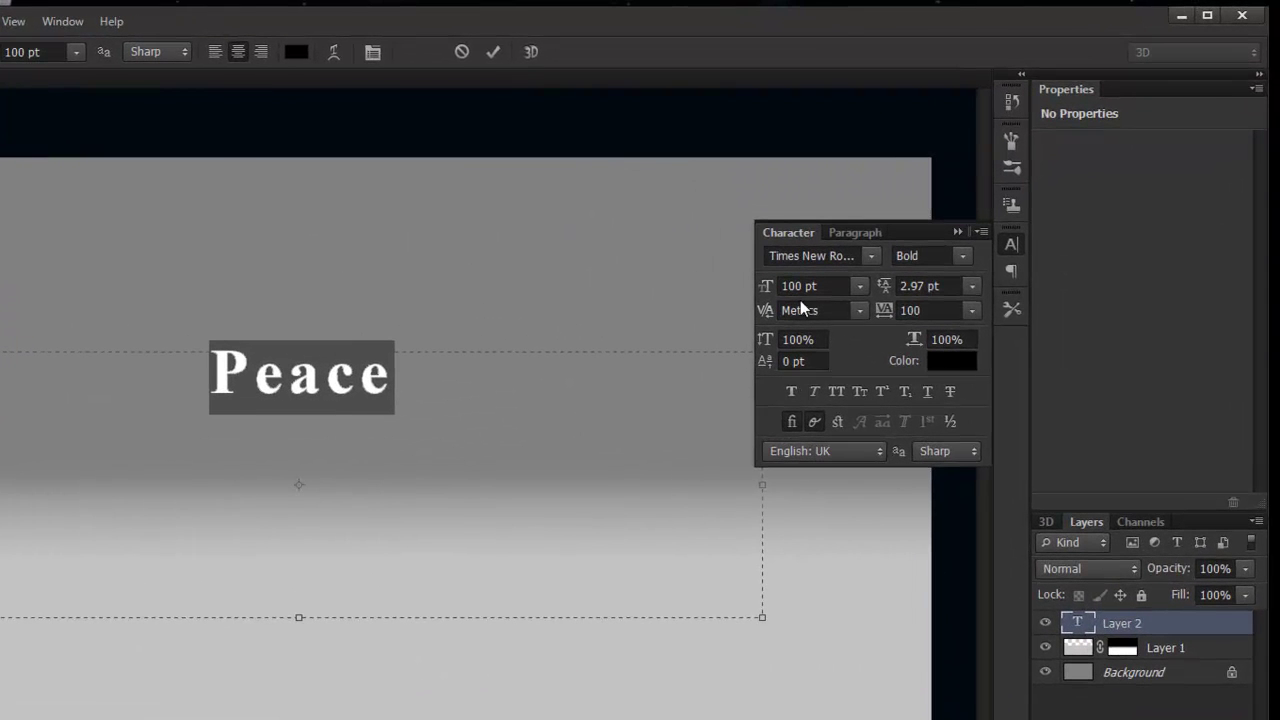
left_click_drag(774, 288, 930, 289)
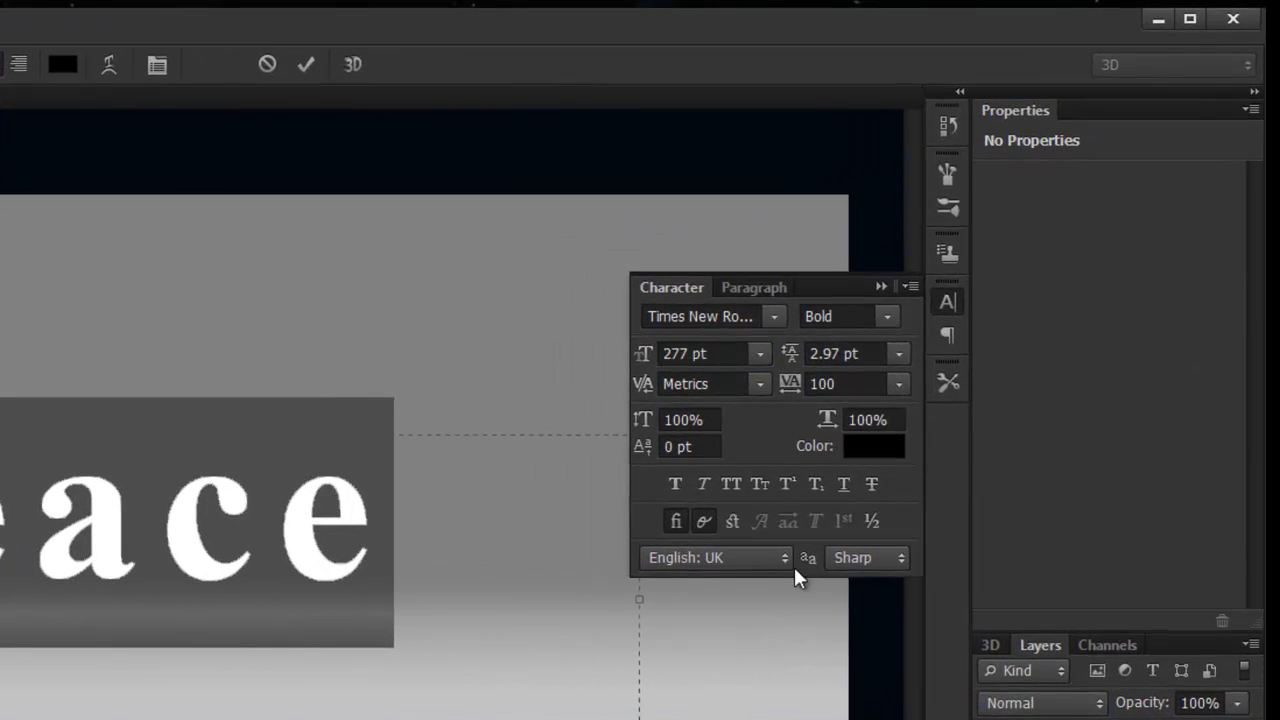
left_click_drag(643, 357, 706, 376)
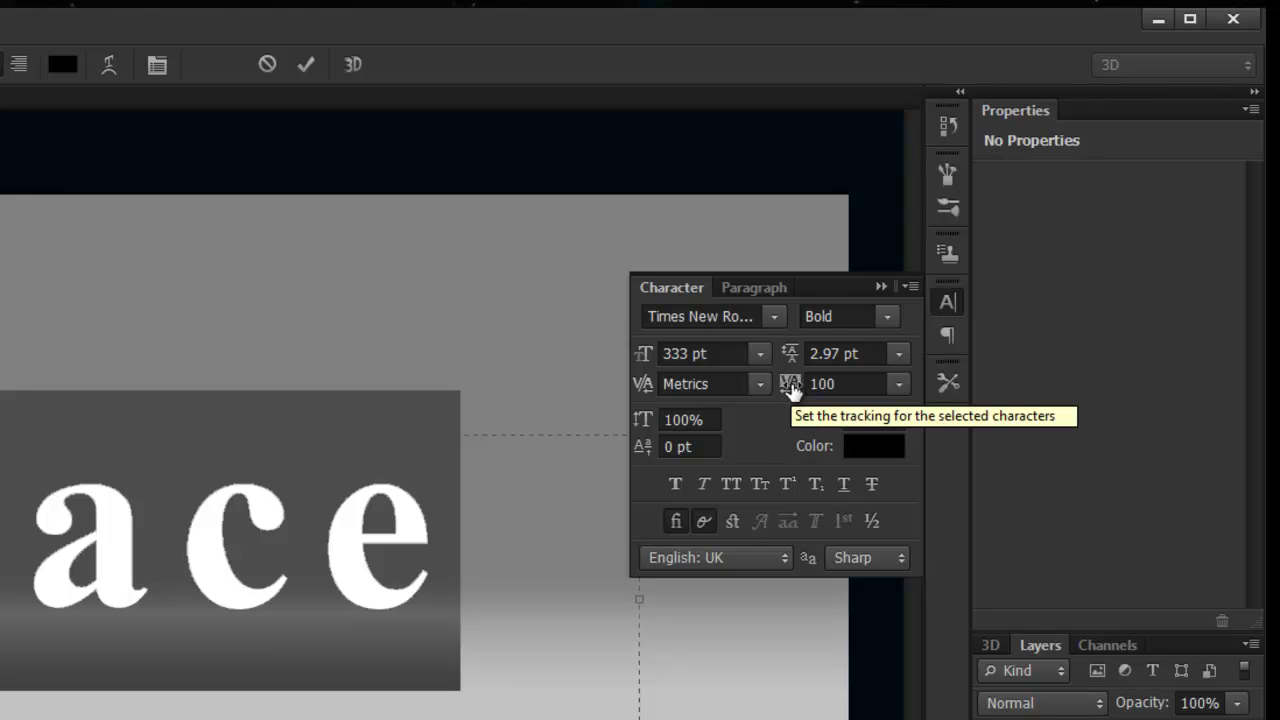
left_click_drag(791, 386, 806, 389)
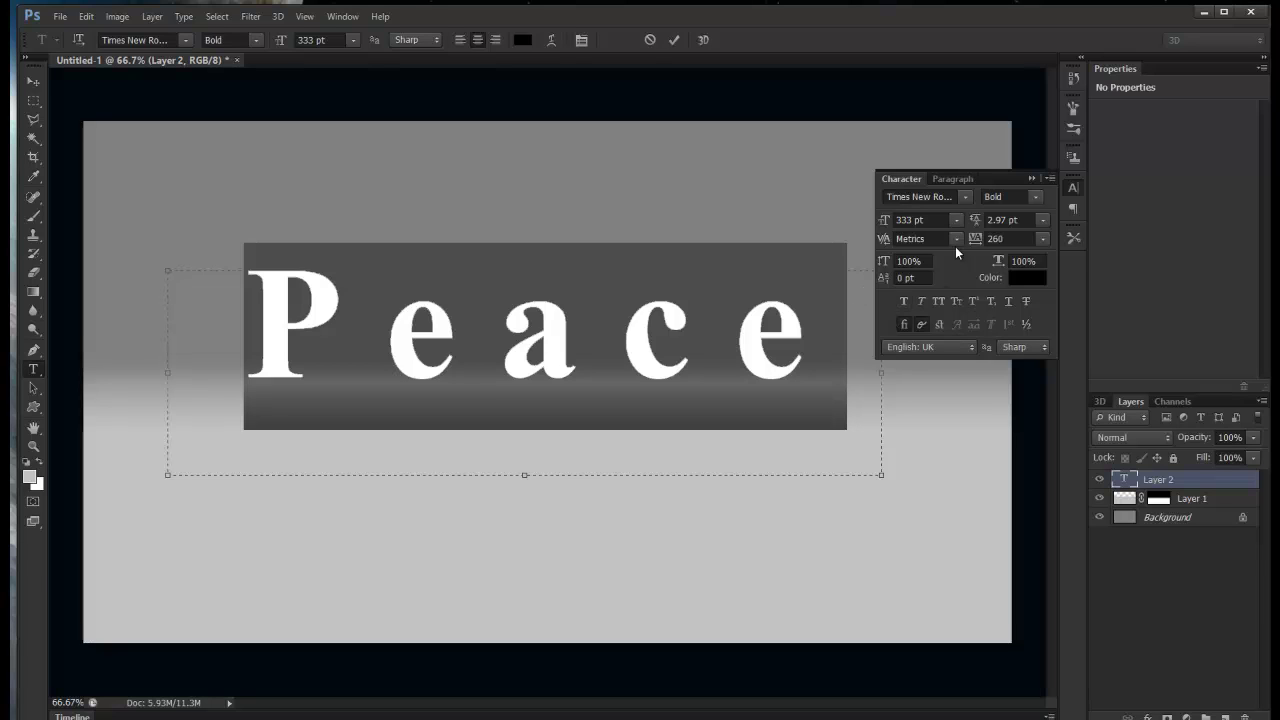
left_click(1199, 483)
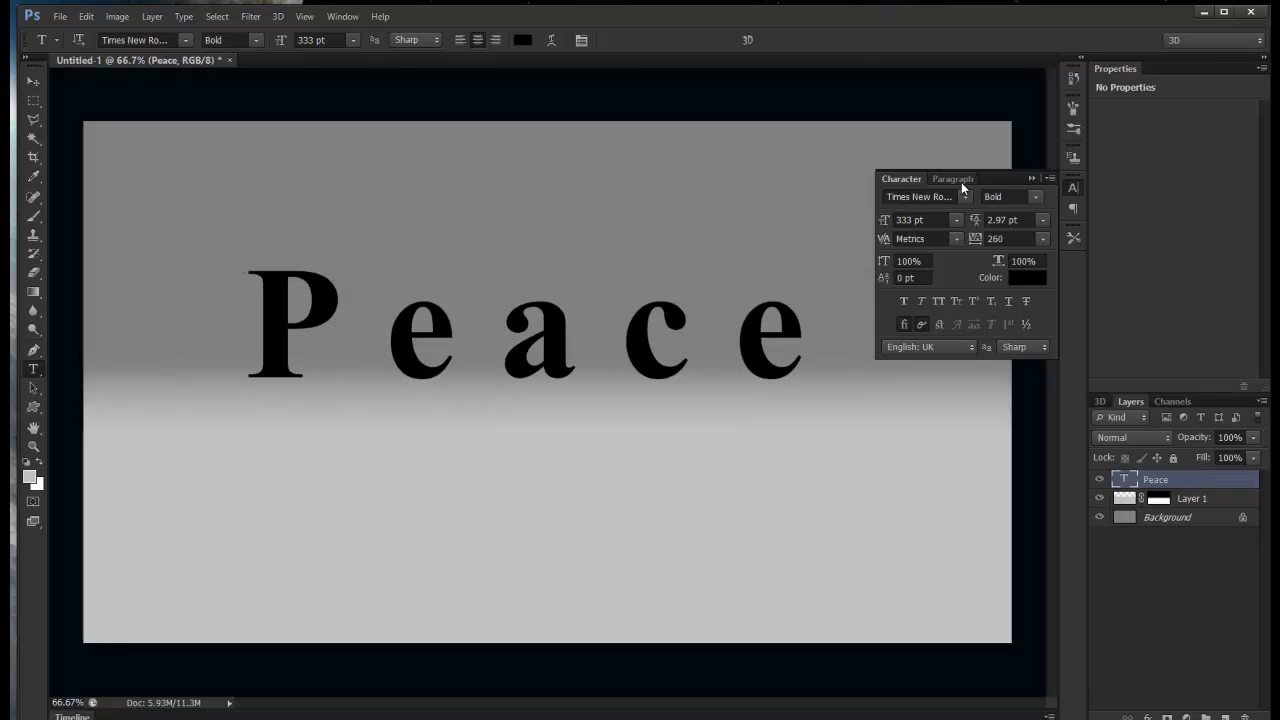
left_click(1033, 178)
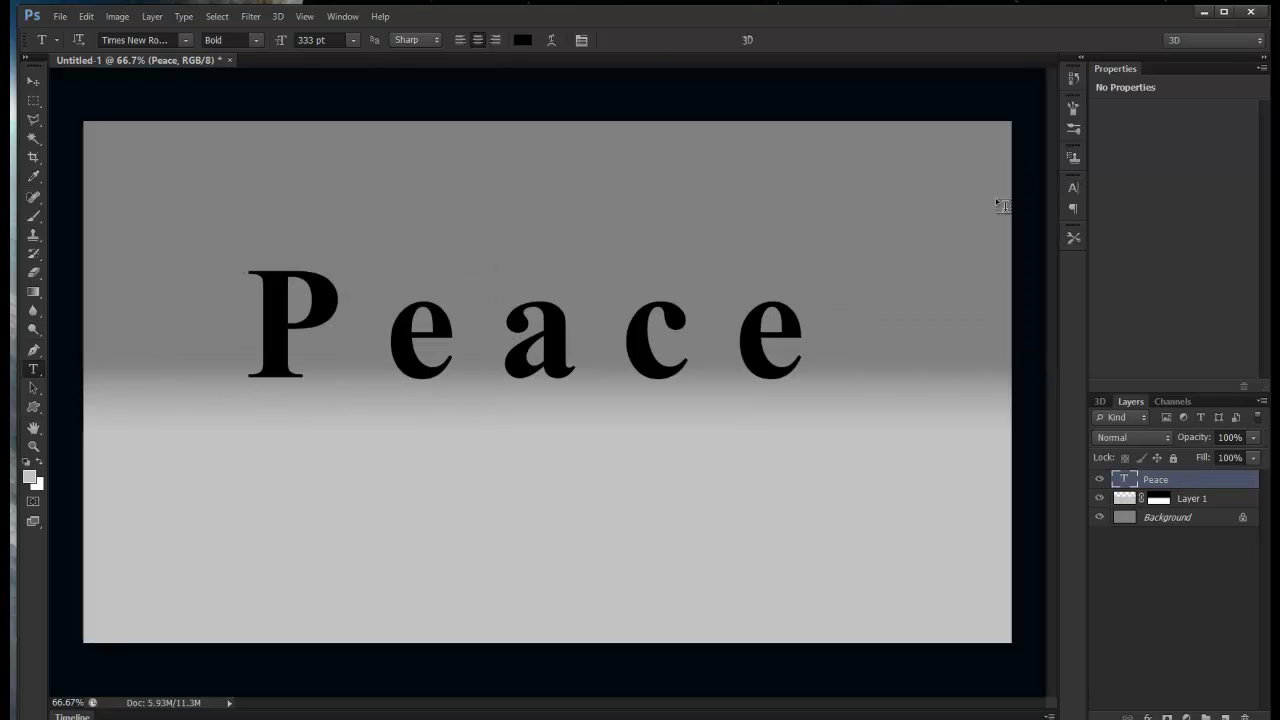
Move the "Peace" text down over the background's horizon and create a new 3D extrusion from its layer
left_click(33, 81)
left_click_drag(528, 371, 542, 429)
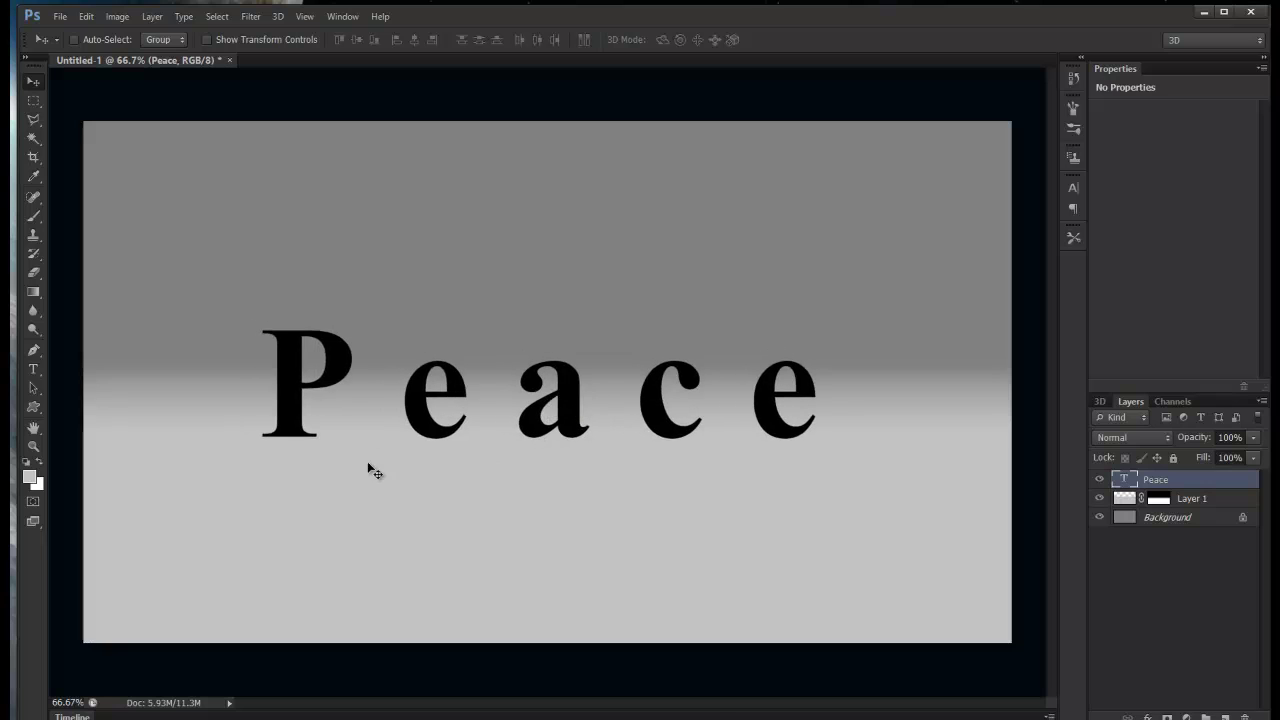
right_click(1176, 476)
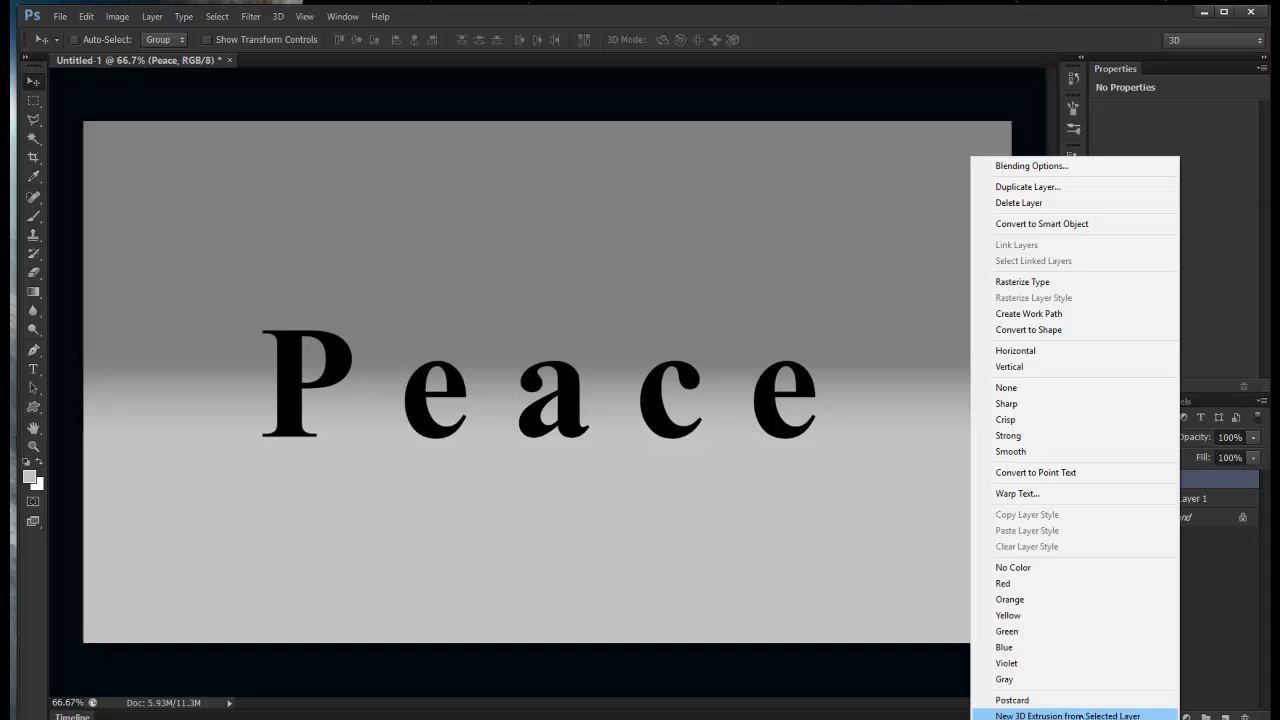
left_click(1067, 715)
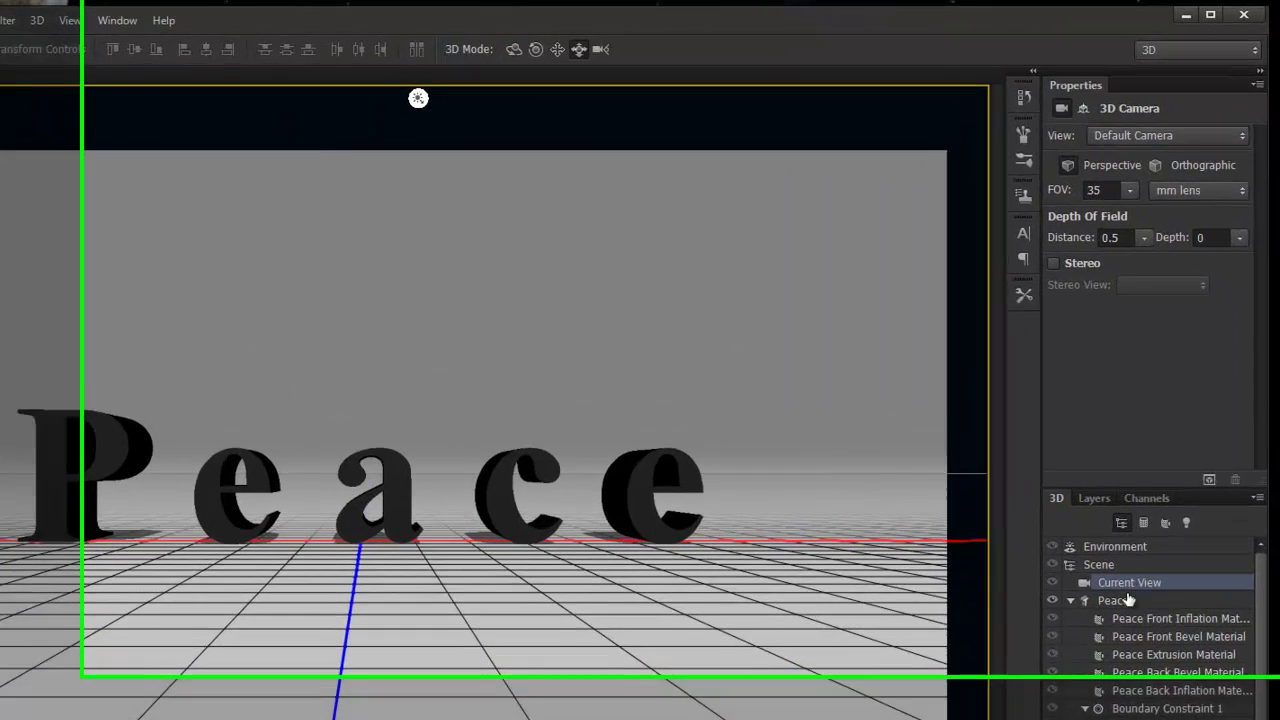
Set the extrusion depth of the Peace mesh to 130
left_click(1148, 485)
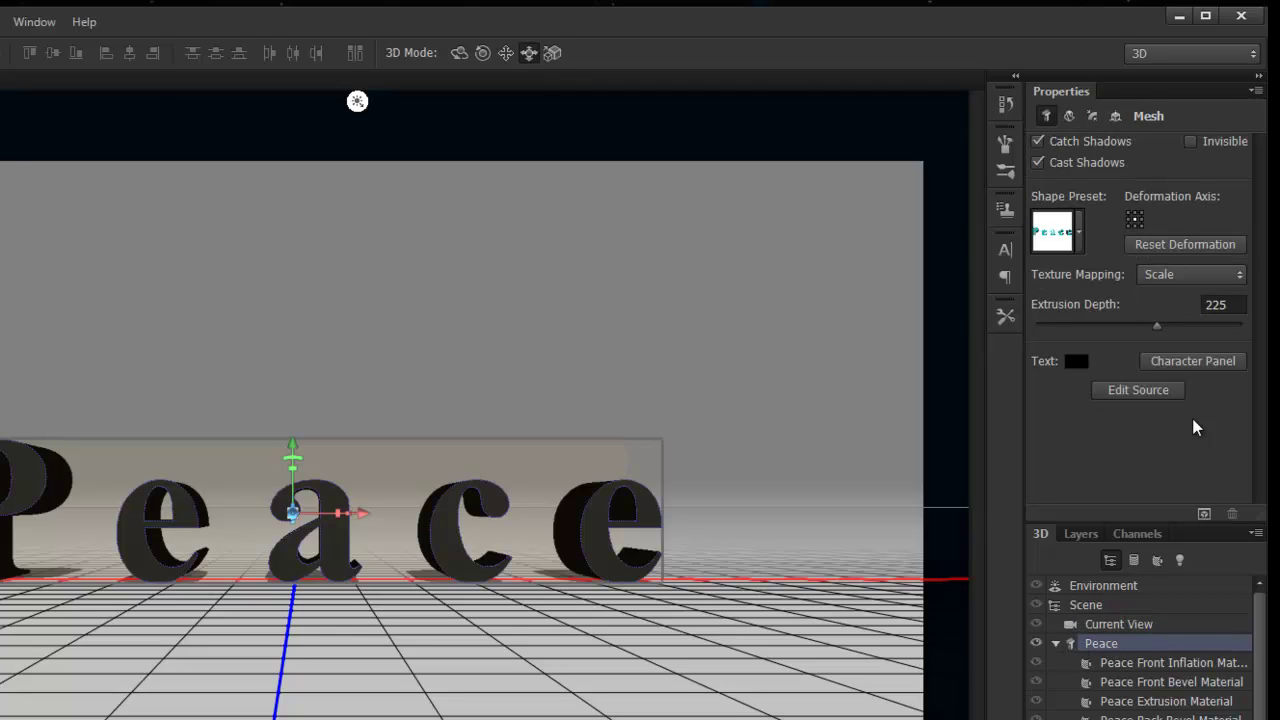
left_click(1235, 308)
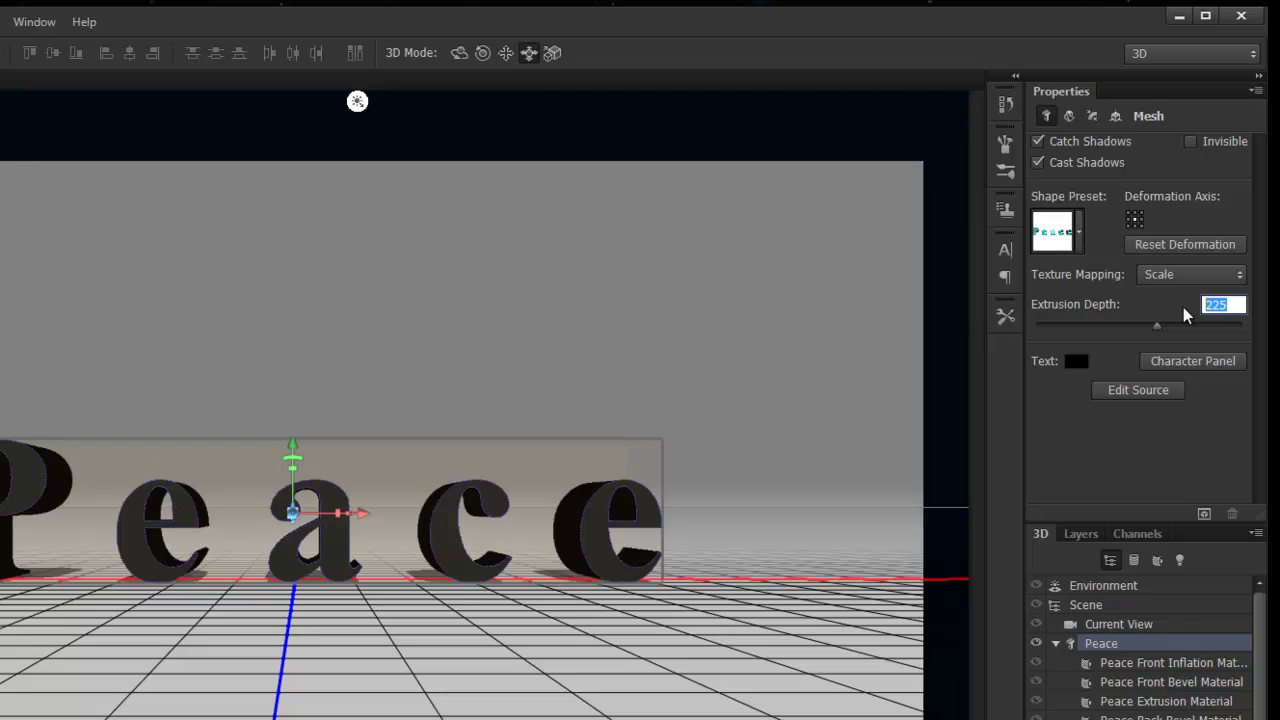
type("130")
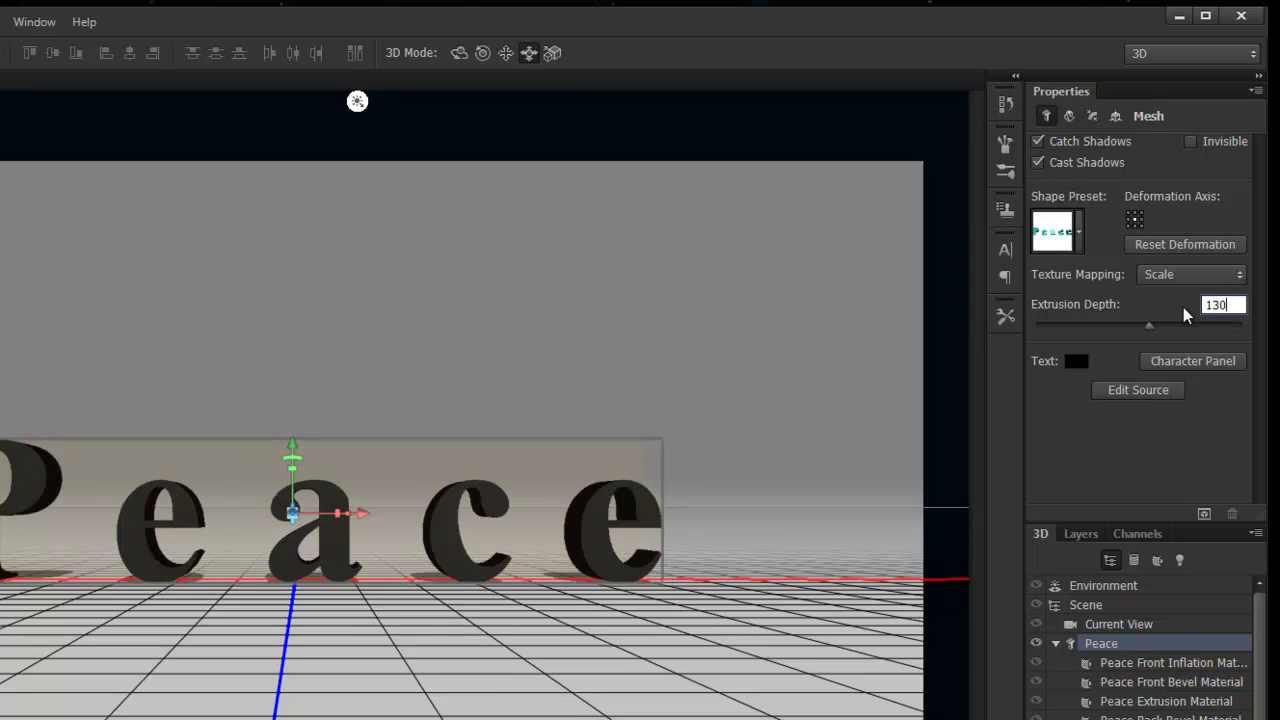
key("Return")
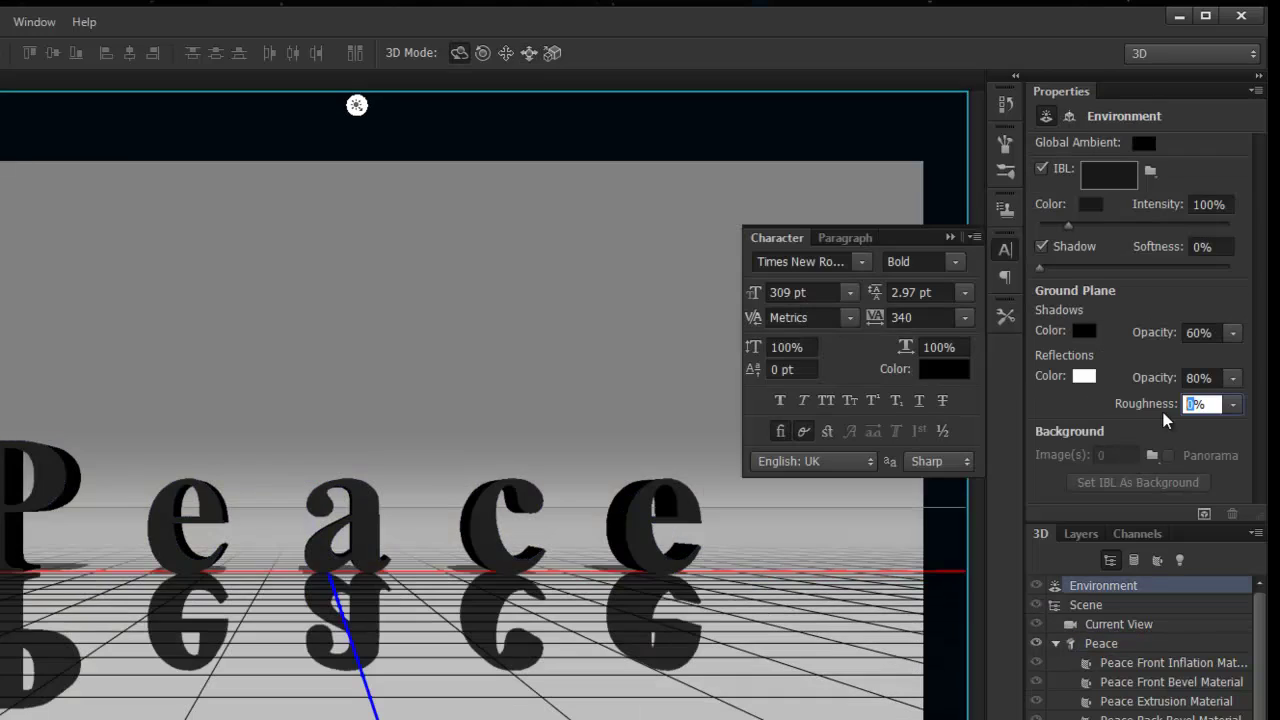
Set the roughness of the environment's ground plane reflections to 10%
type("10")
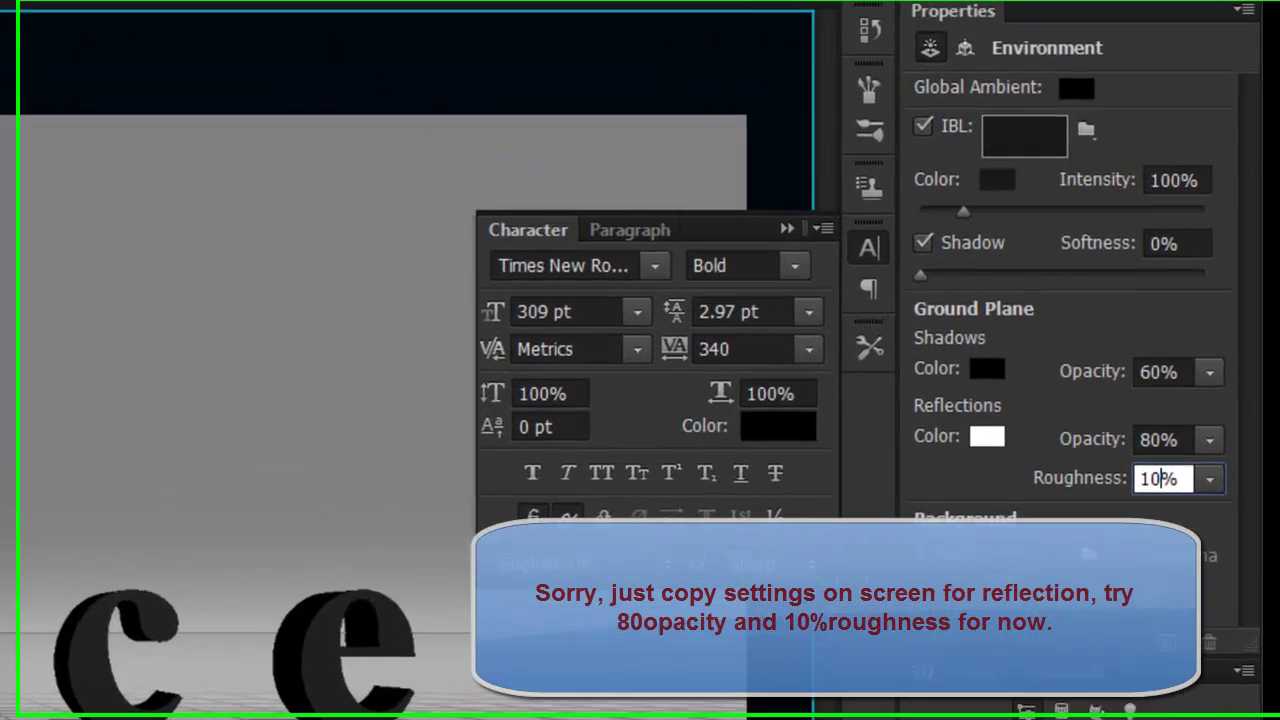
Aim Infinite Light 1 from behind and upper left of the text so its shadows fall forward
left_click(80, 20)
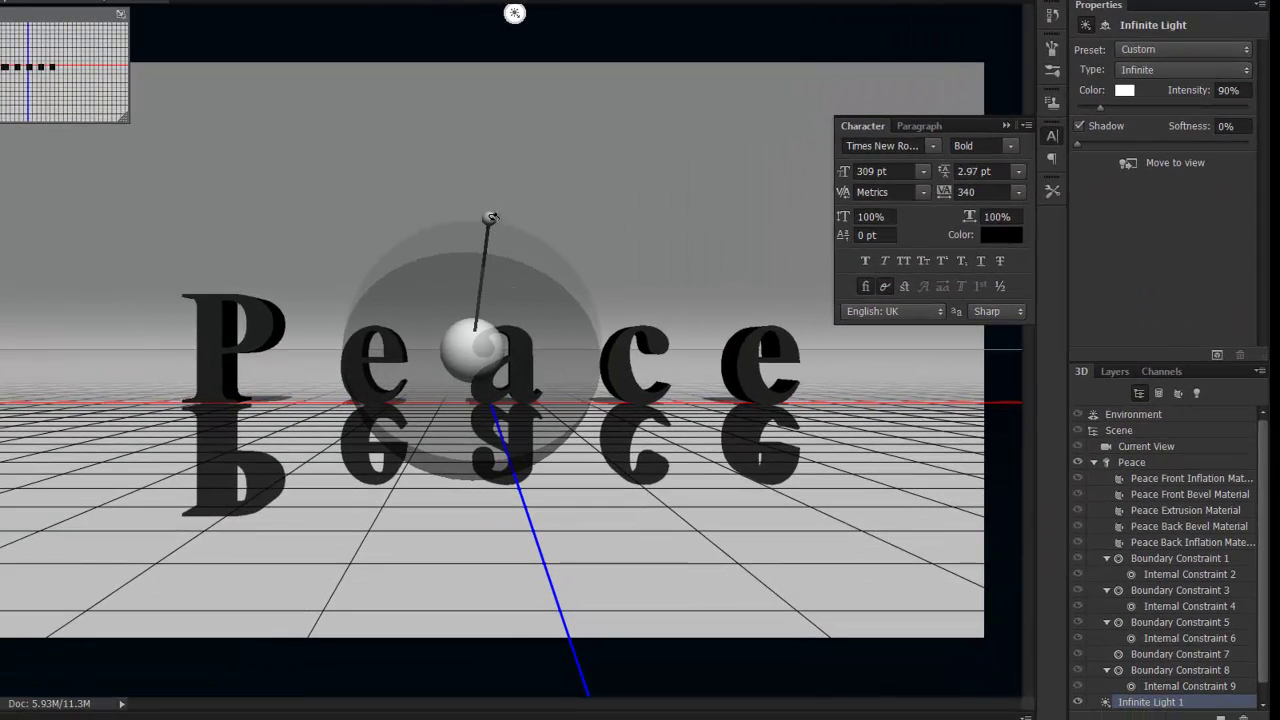
mouse_move(490, 217)
left_mouse_down()
mouse_move(390, 205)
mouse_move(334, 168)
mouse_move(348, 157)
mouse_move(359, 171)
left_mouse_up()
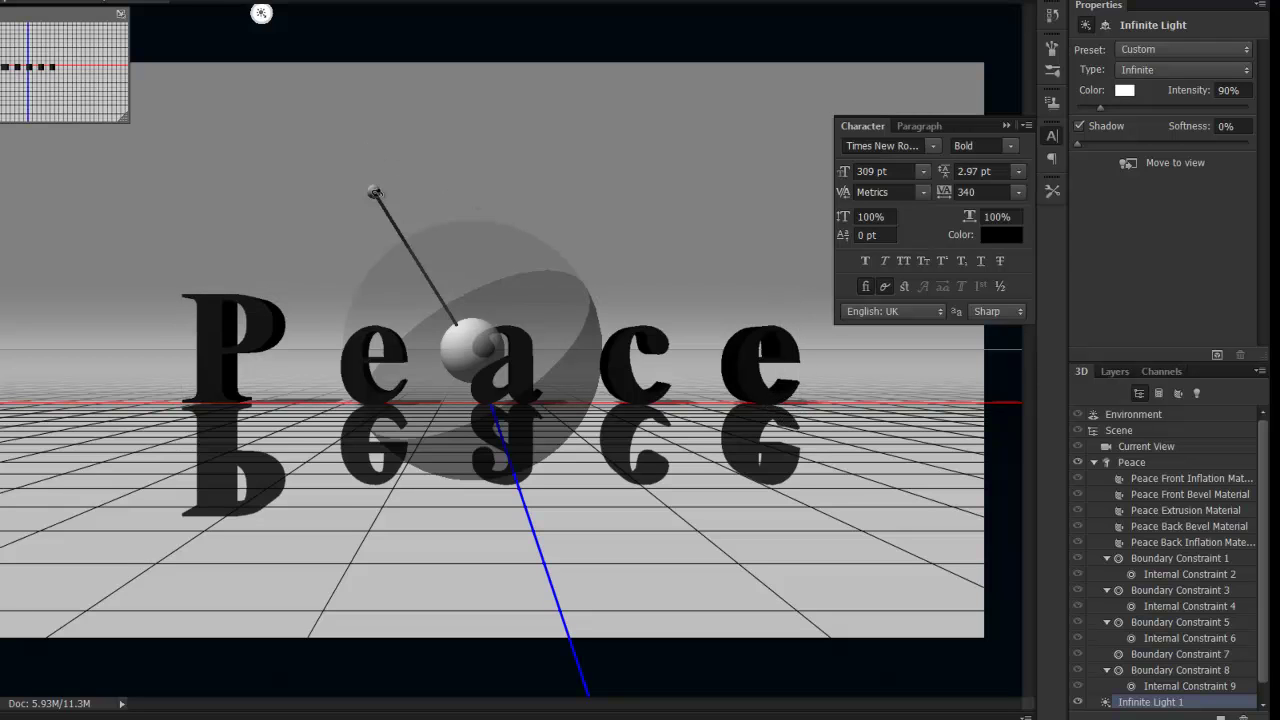
mouse_move(373, 190)
left_mouse_down()
mouse_move(355, 196)
mouse_move(270, 157)
mouse_move(268, 138)
mouse_move(409, 263)
mouse_move(356, 215)
mouse_move(342, 216)
mouse_move(350, 227)
mouse_move(306, 209)
mouse_move(258, 213)
mouse_move(271, 220)
left_mouse_up()
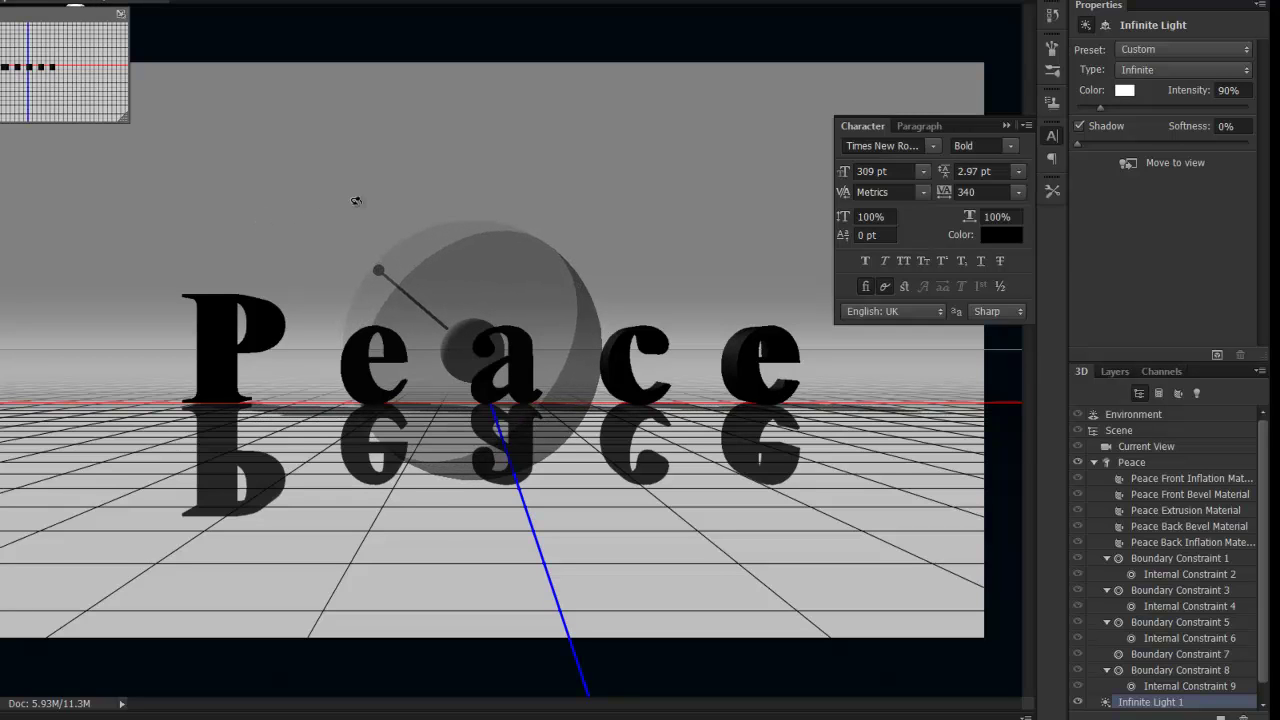
Tilt the 3D camera to inspect the text's shadows from above, then restore the Default view
left_click(1156, 447)
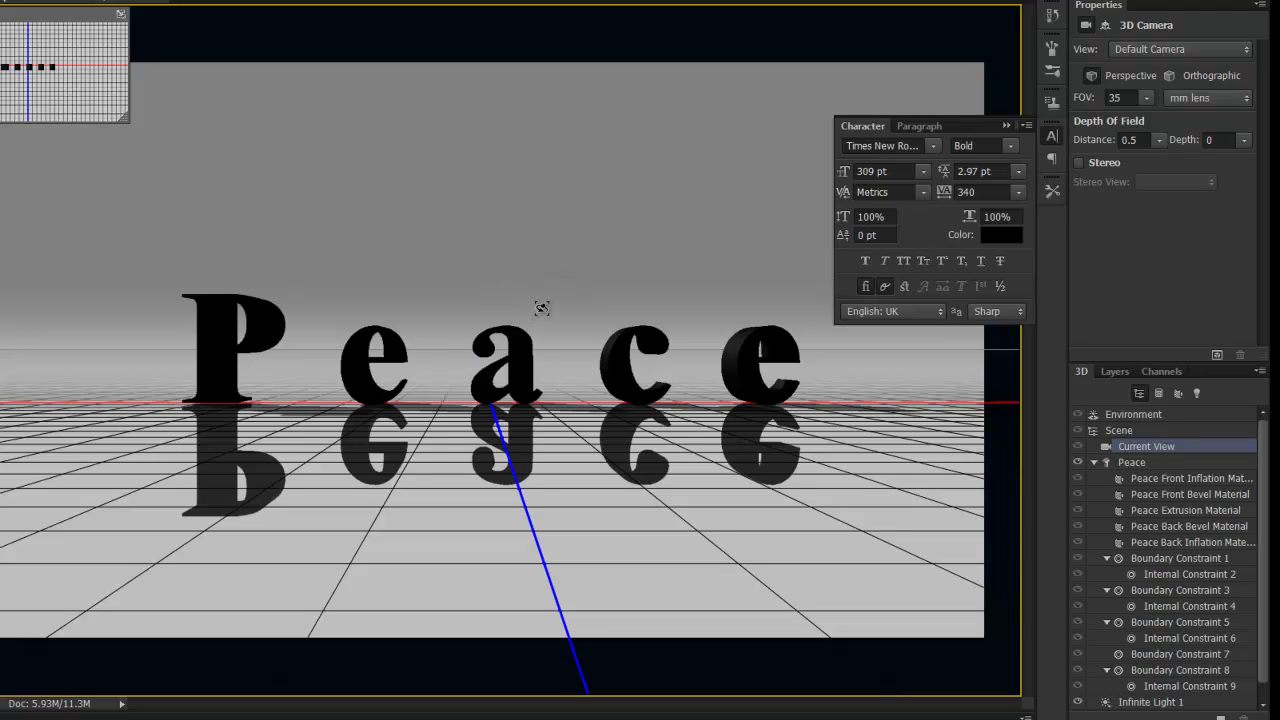
mouse_move(558, 293)
left_mouse_down()
mouse_move(551, 338)
mouse_move(555, 308)
left_mouse_up()
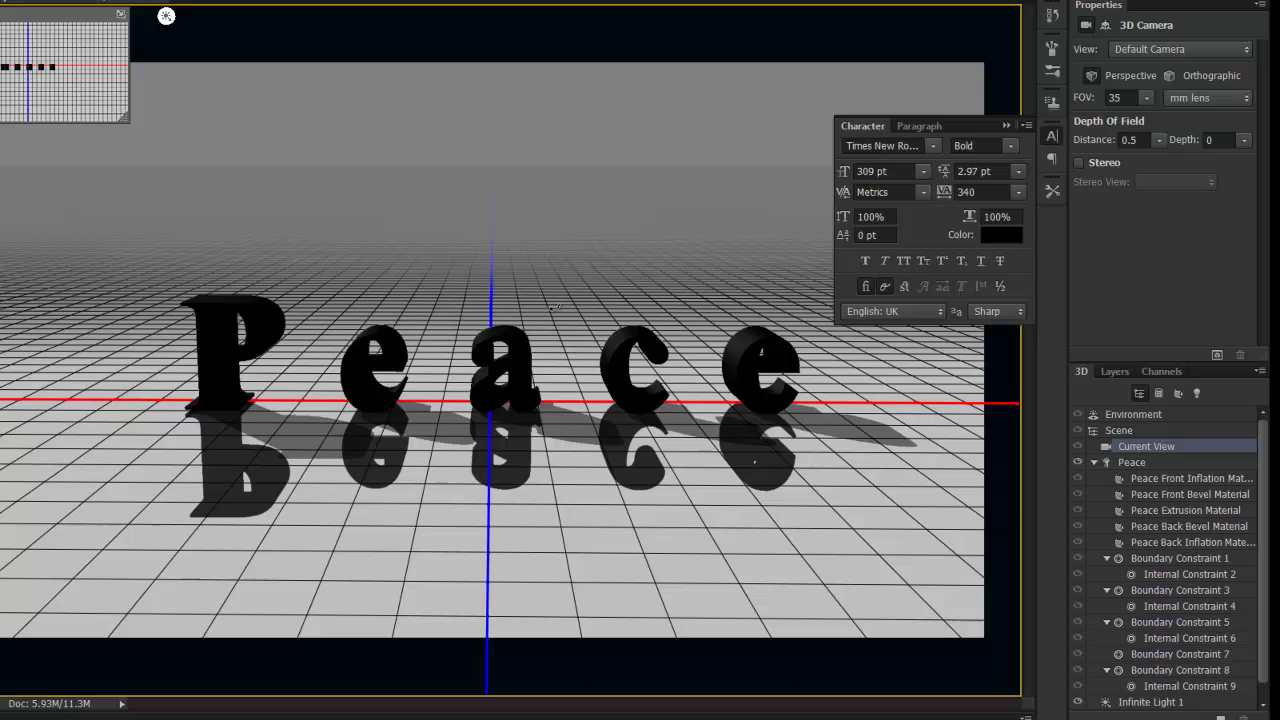
left_click(1150, 50)
left_click(1147, 60)
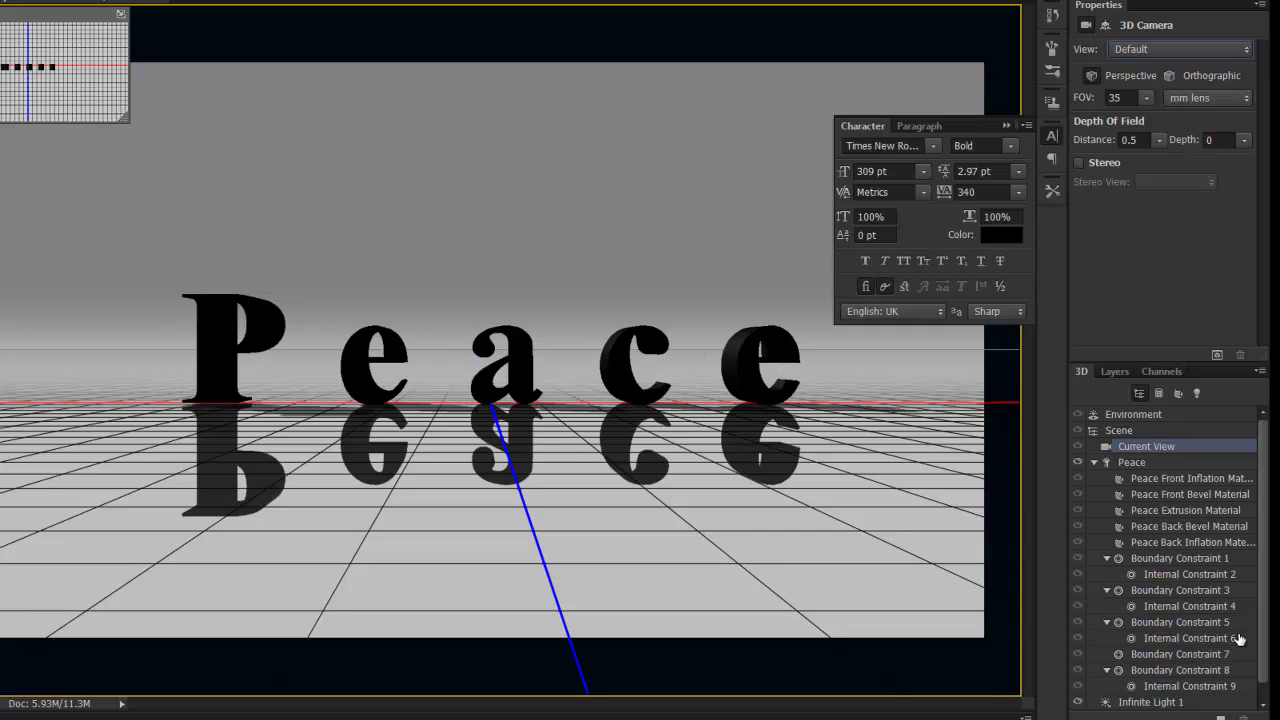
Add a second infinite light to the 3D scene and aim it at the text's front from slightly above
scroll(1264, 660, "down", 1)
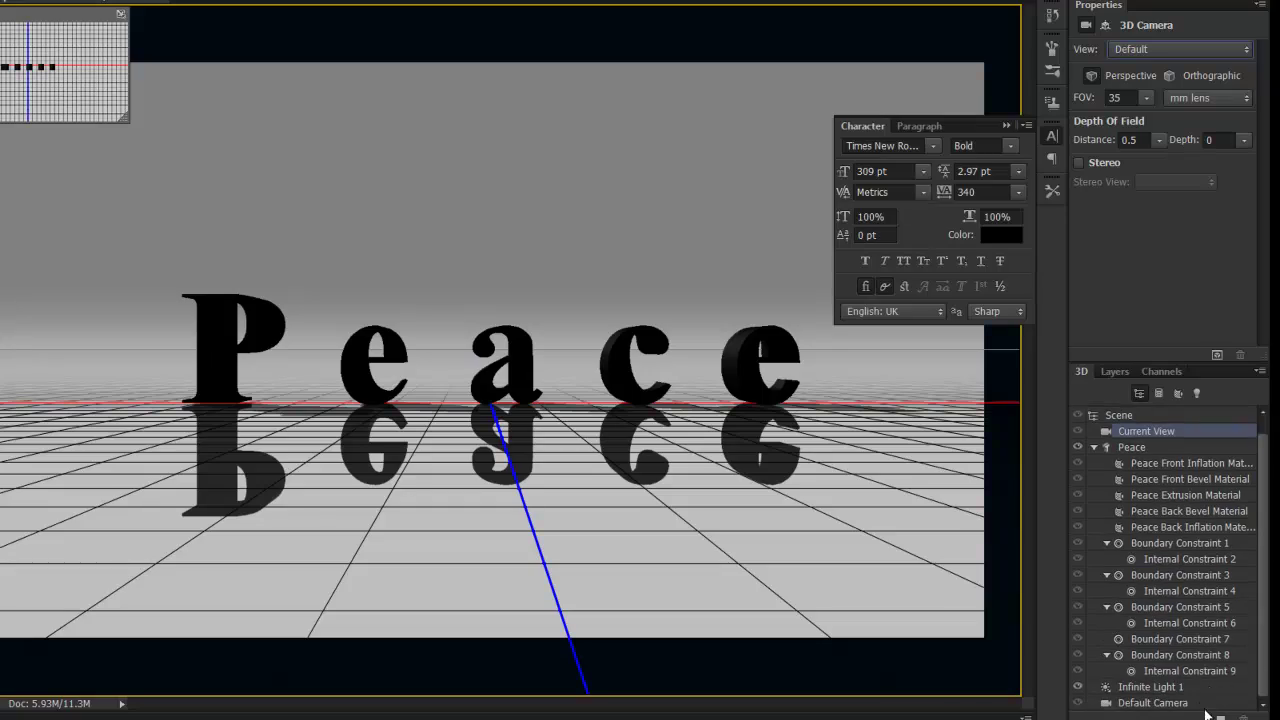
left_click(1207, 712)
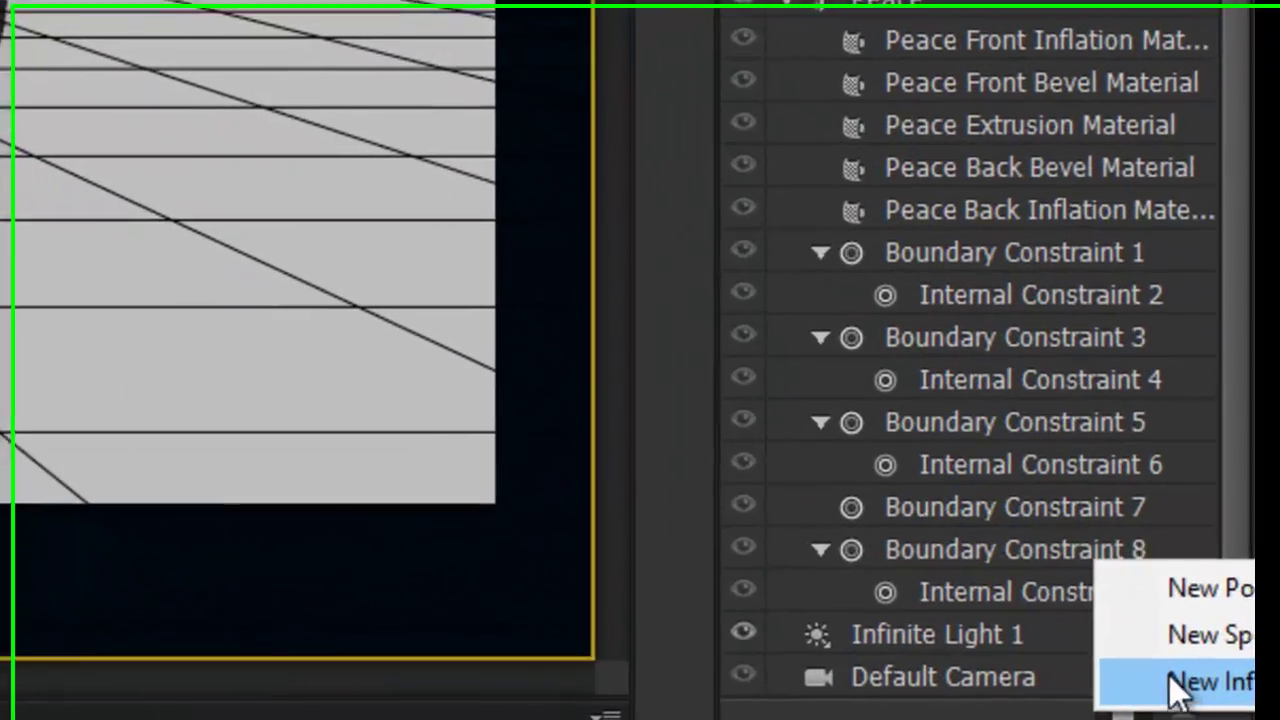
left_click(1234, 705)
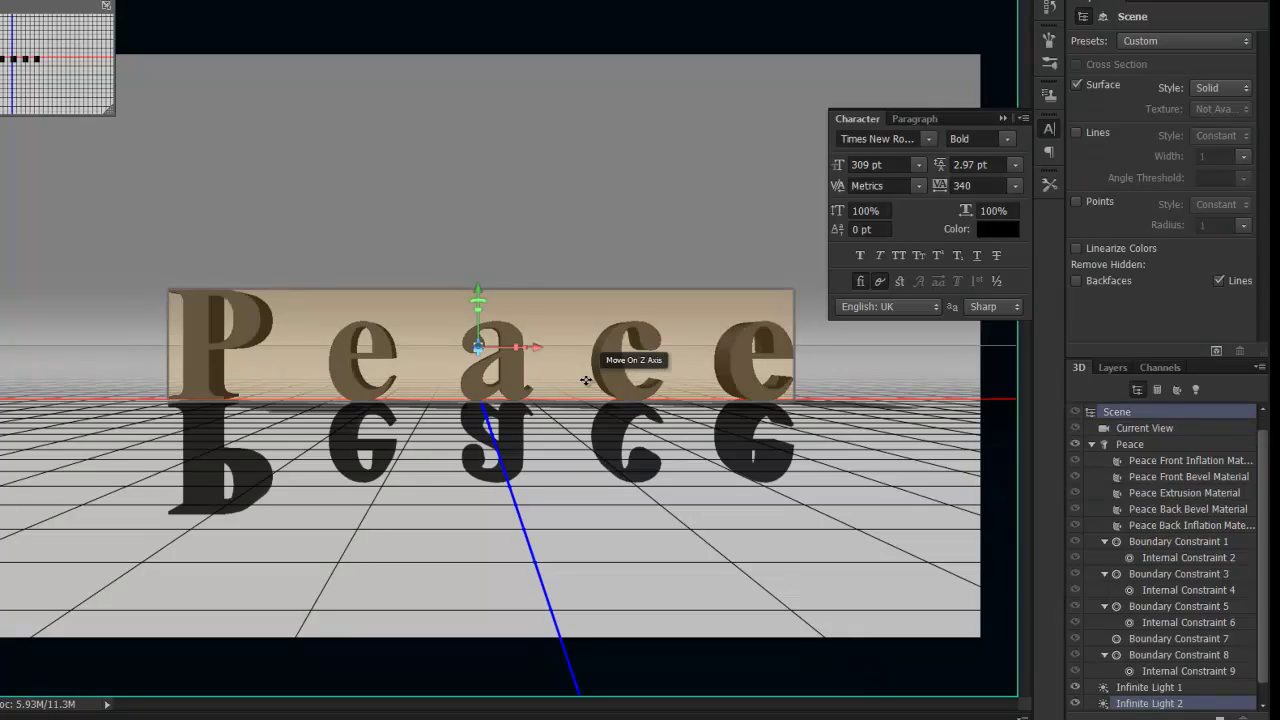
left_click(1197, 706)
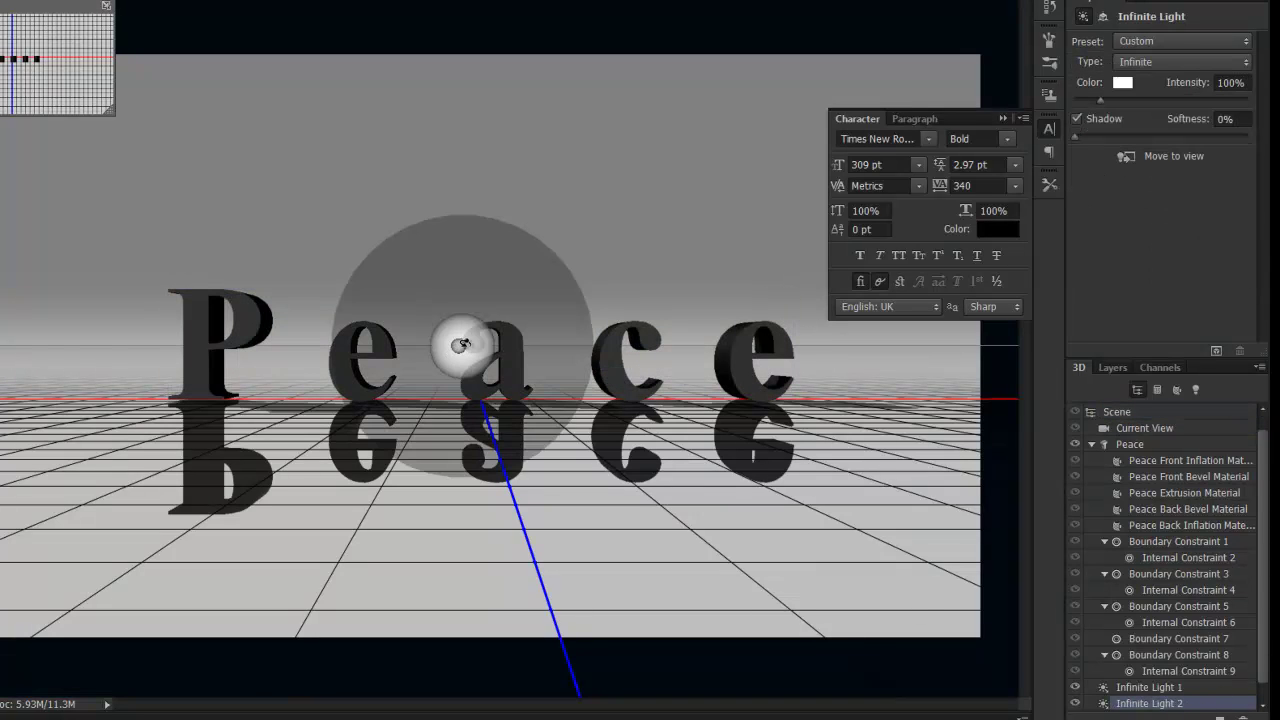
left_click_drag(462, 344, 467, 334)
Set Infinite Light 2's intensity to 70% and turn off its shadow
left_click_drag(1233, 84, 1219, 83)
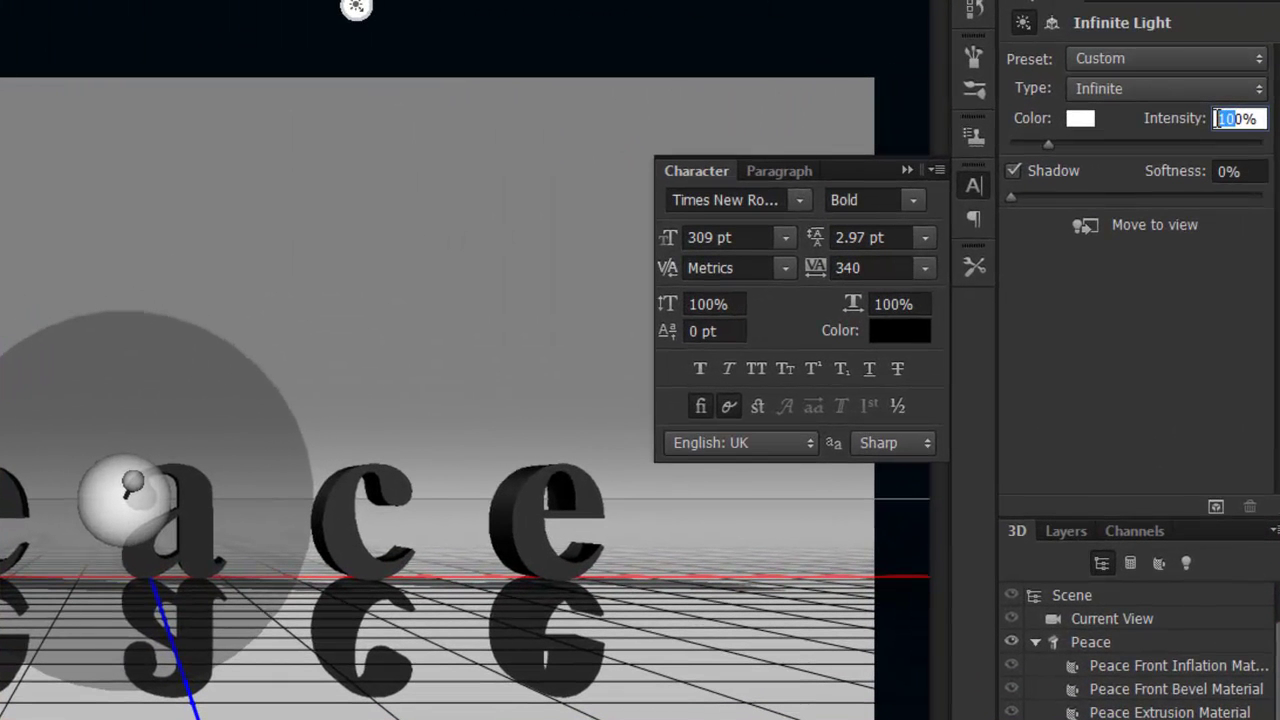
type("7")
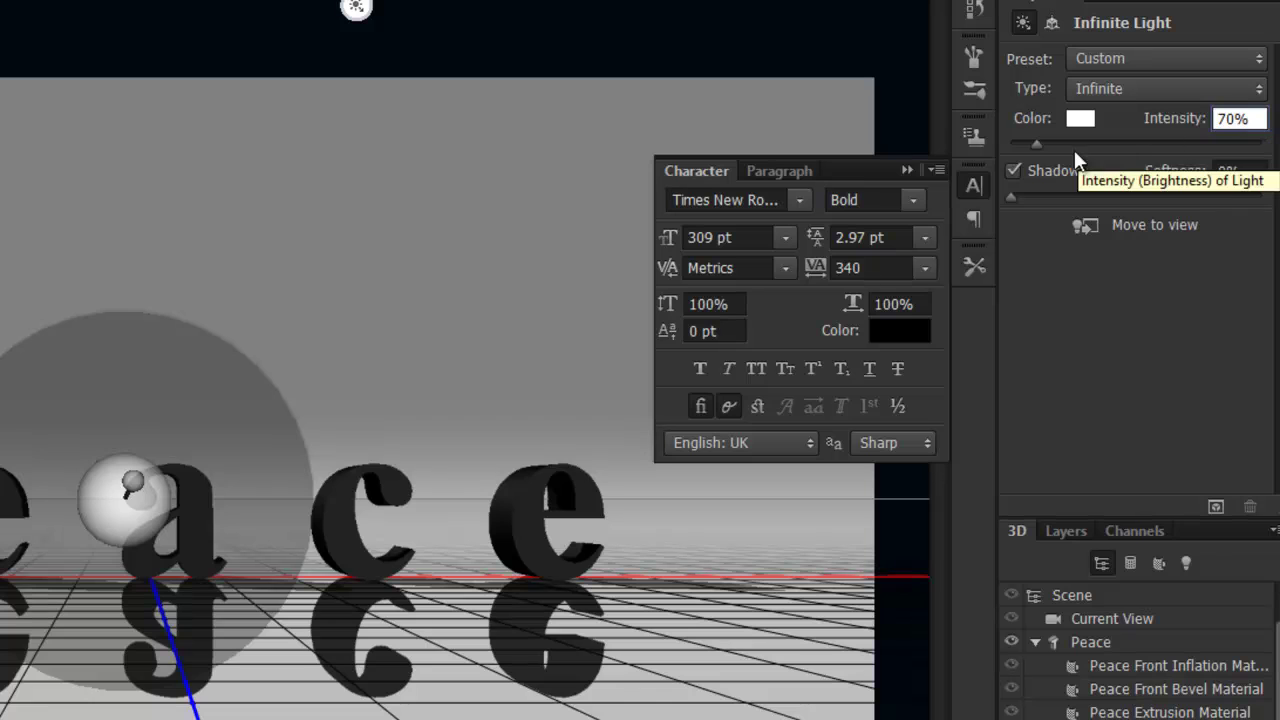
left_click(1013, 170)
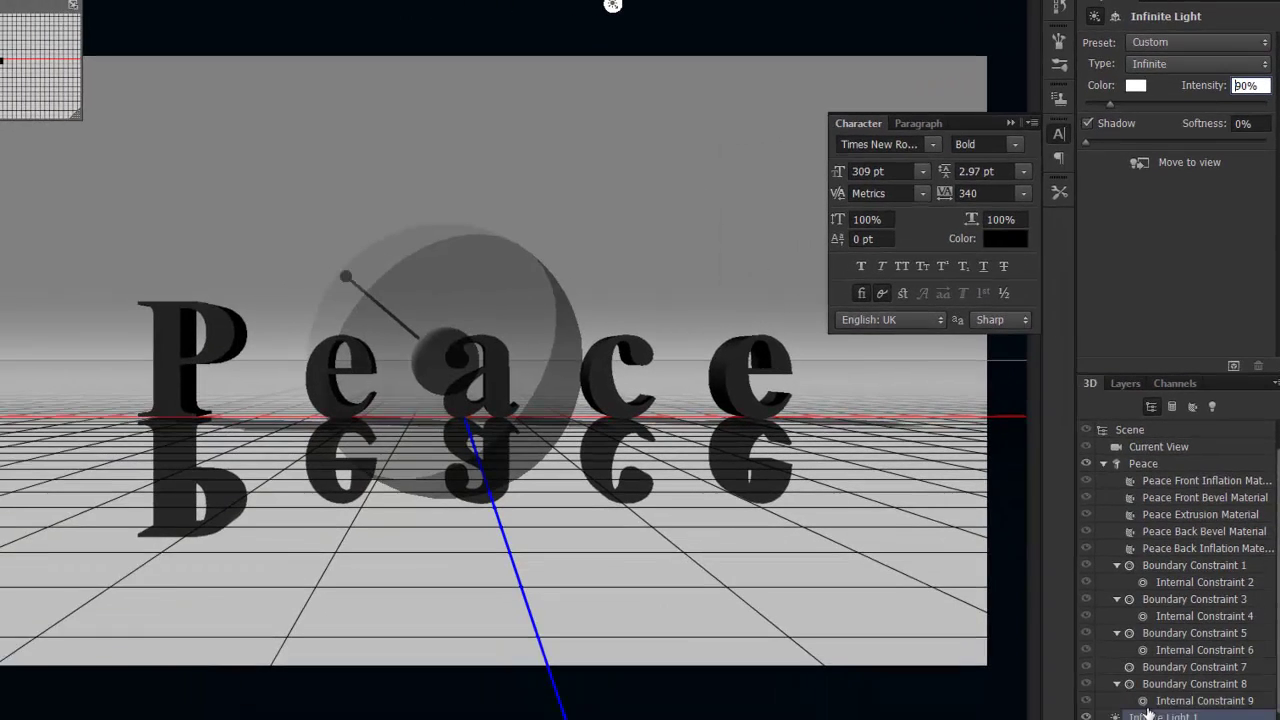
Set the shadow softness of Infinite Light 1 to 41%
left_click_drag(1091, 137, 1162, 140)
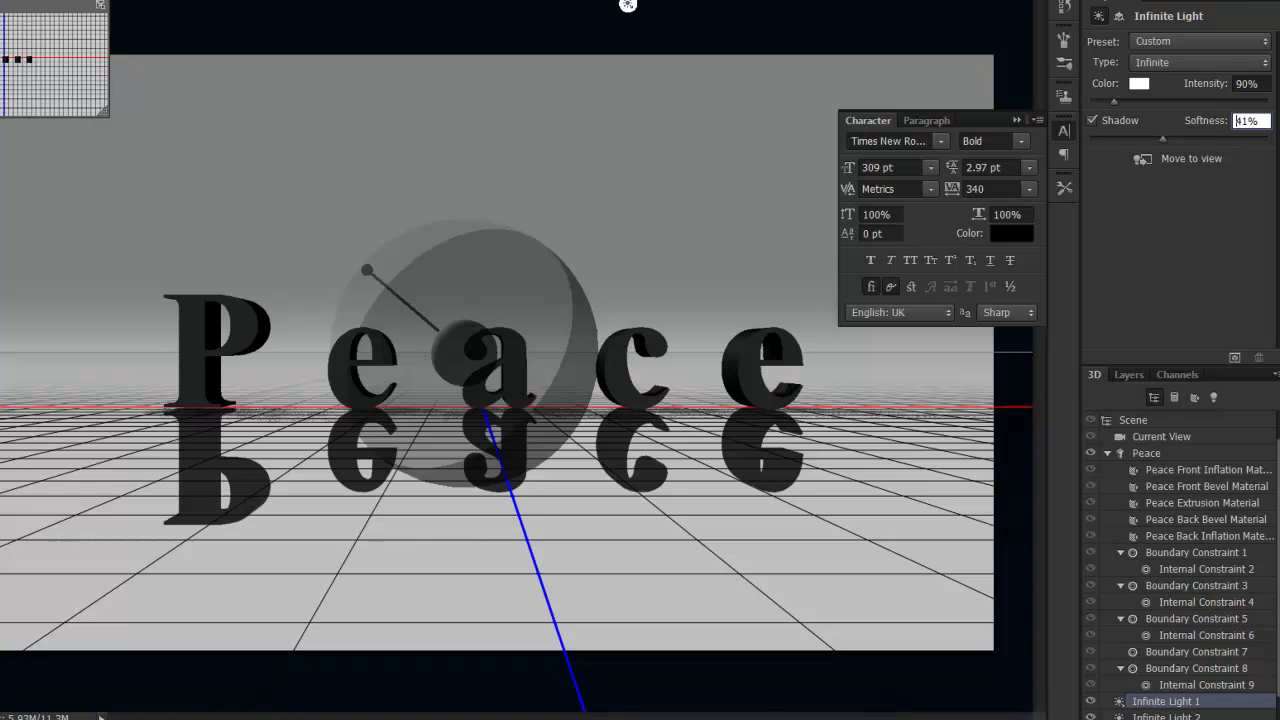
Marquee-select the letter P with its reflection and test-render that area to check the lighting
left_click(5, 82)
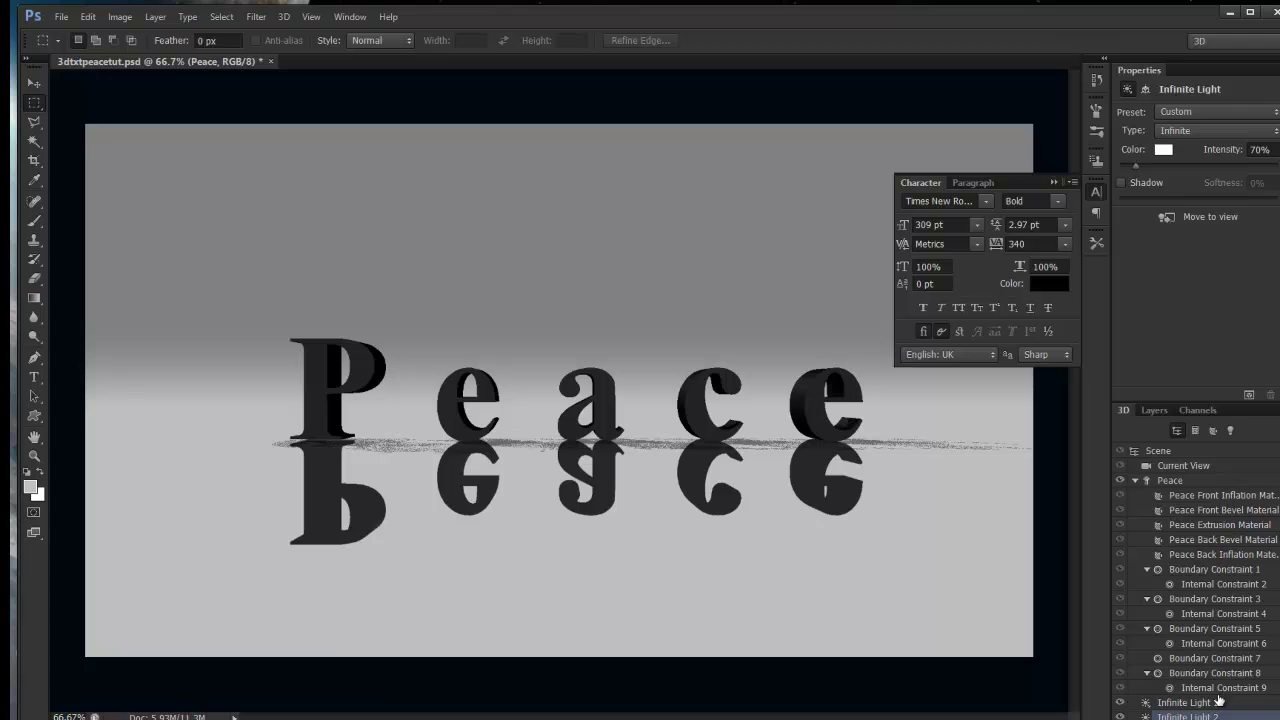
left_click(1216, 702)
left_click(1190, 716)
left_click_drag(257, 324, 460, 565)
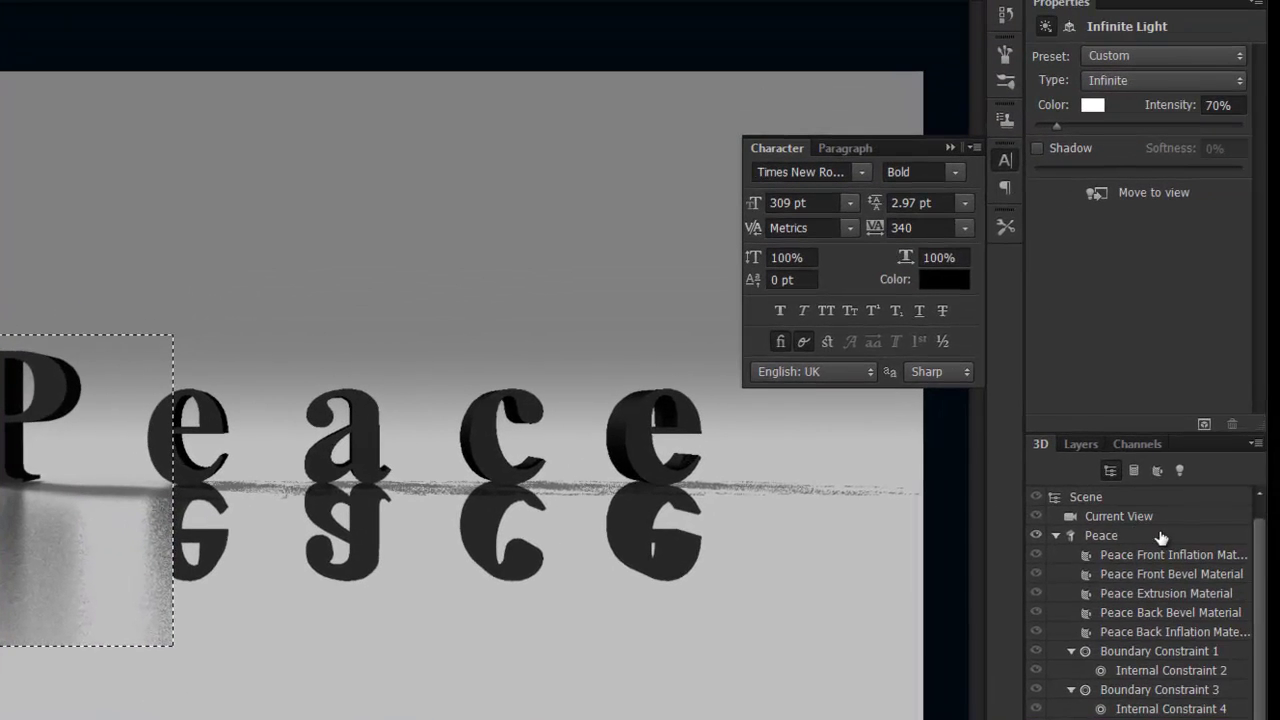
Set the environment's ground plane reflections to 70% opacity and 15% roughness
left_click(1148, 495)
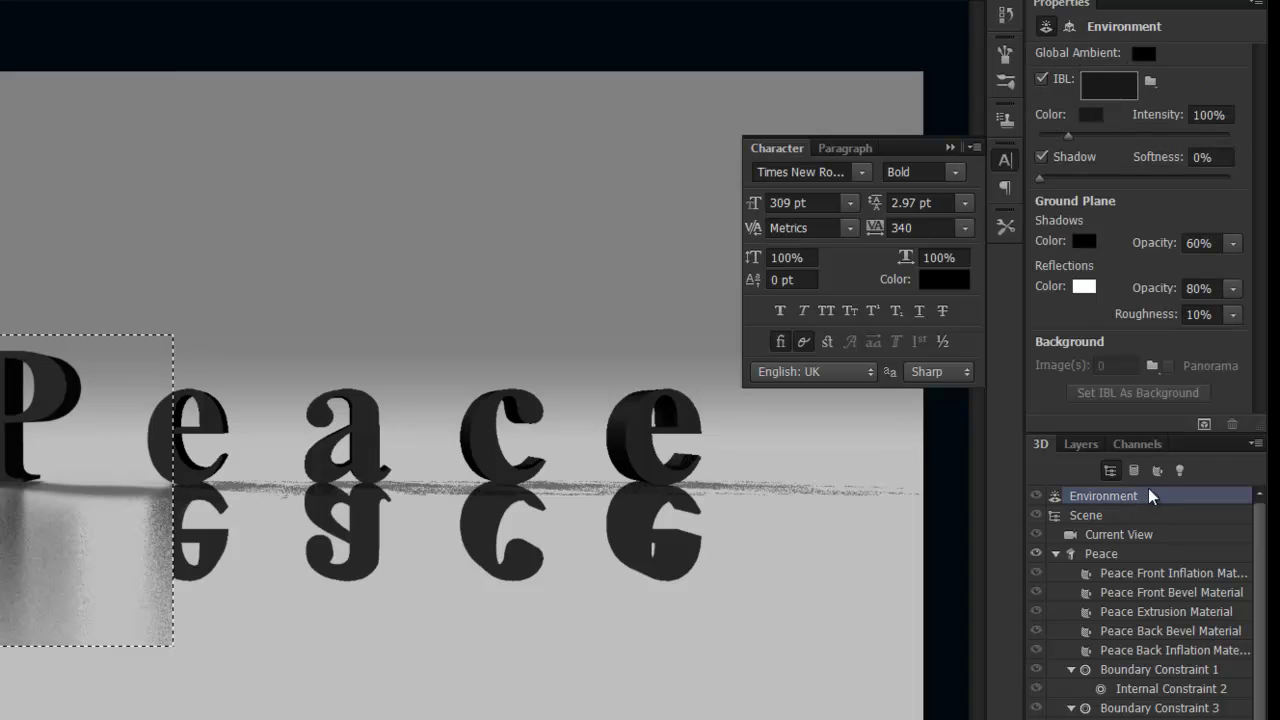
left_click(1200, 288)
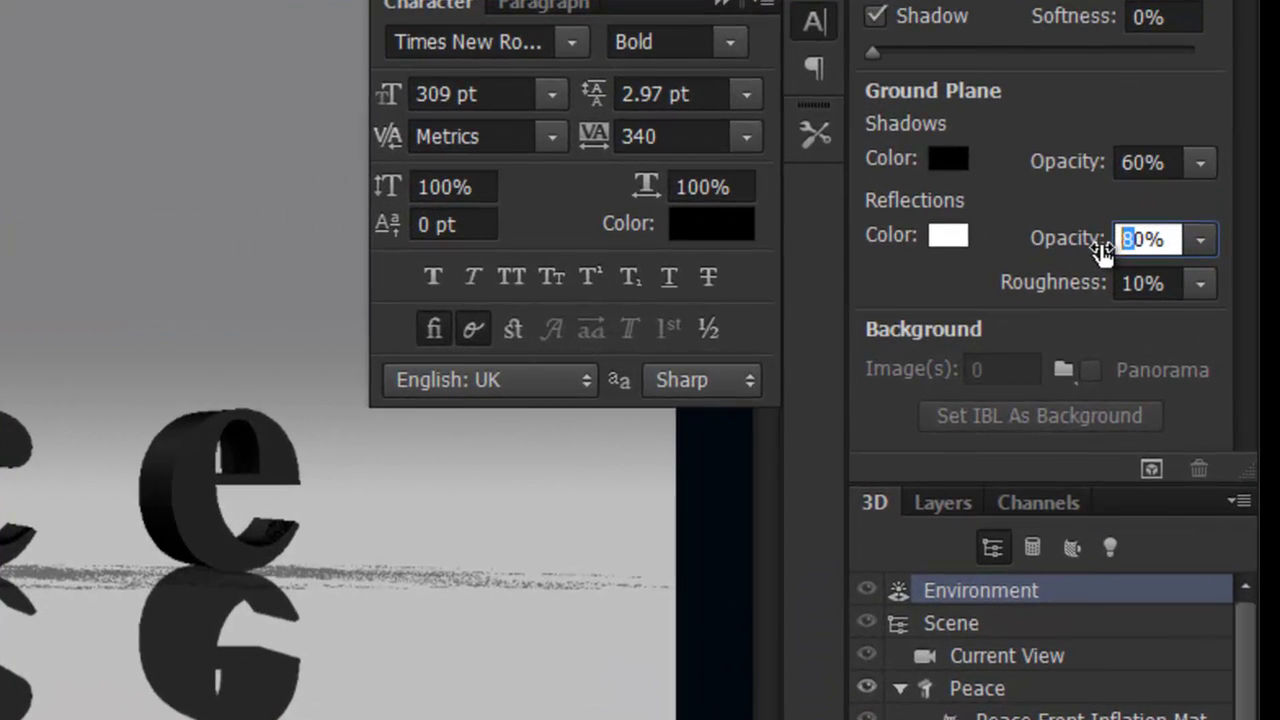
type("7")
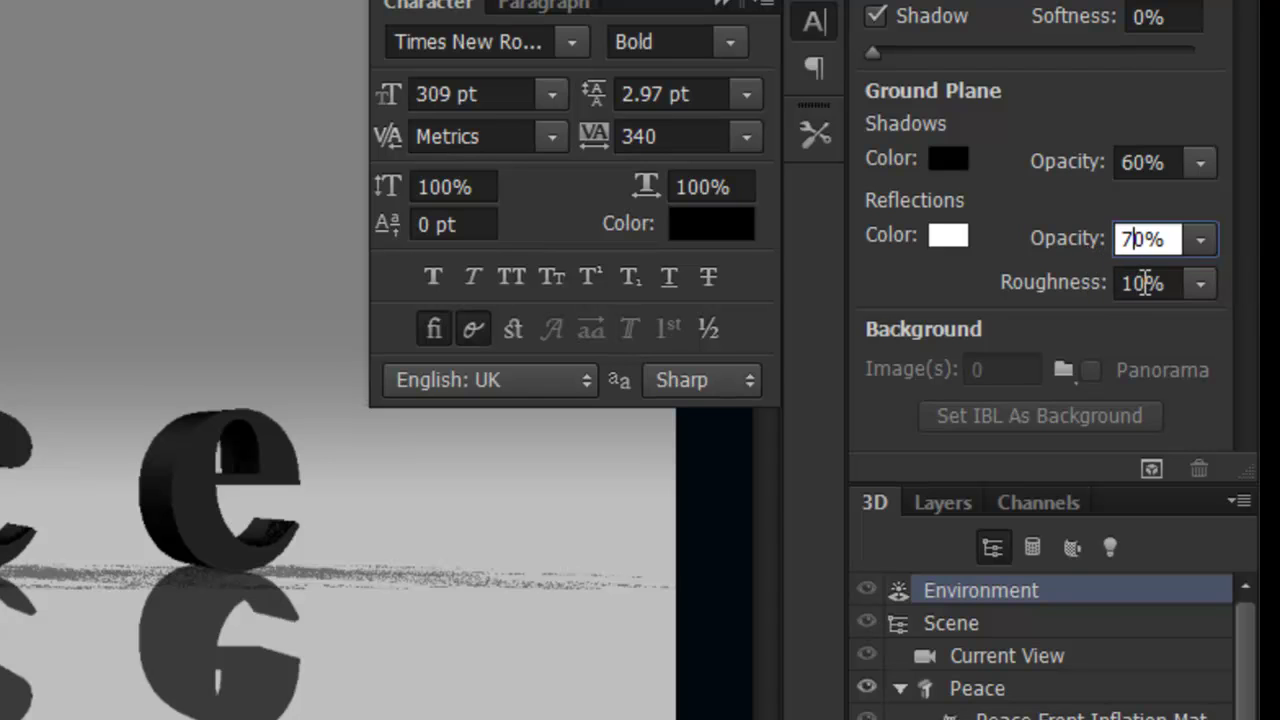
left_click(1138, 283)
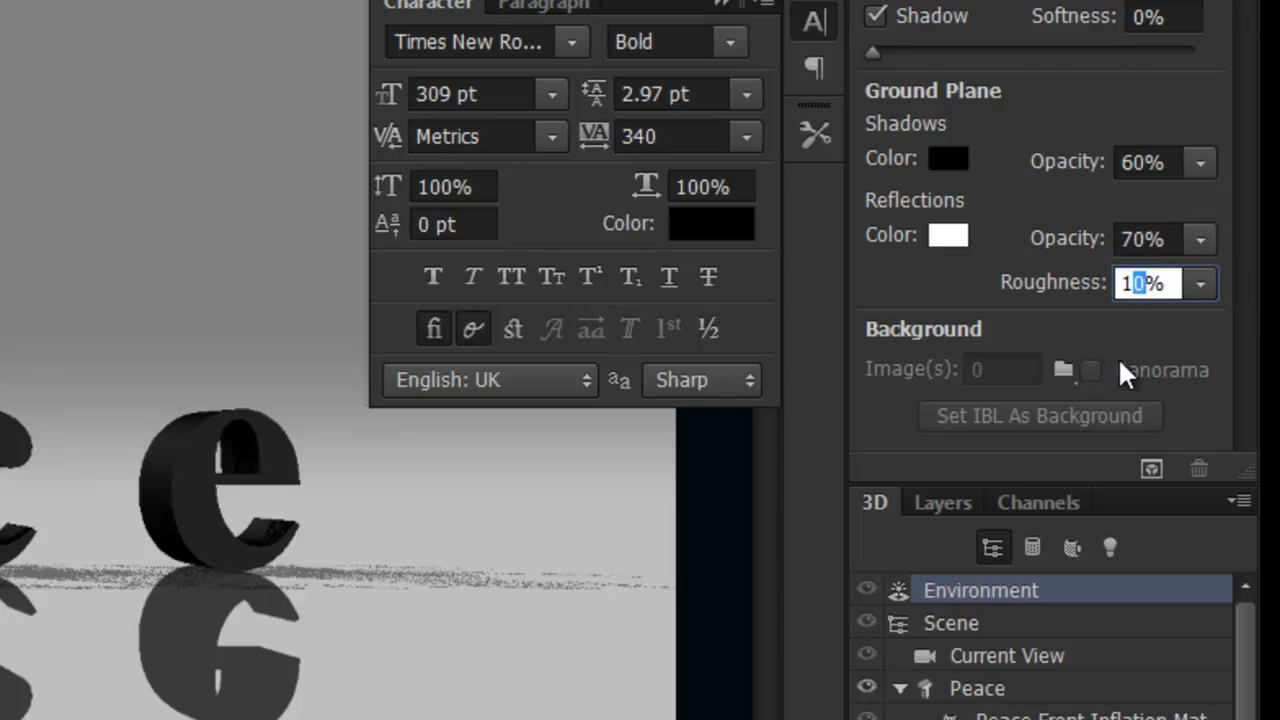
type("15")
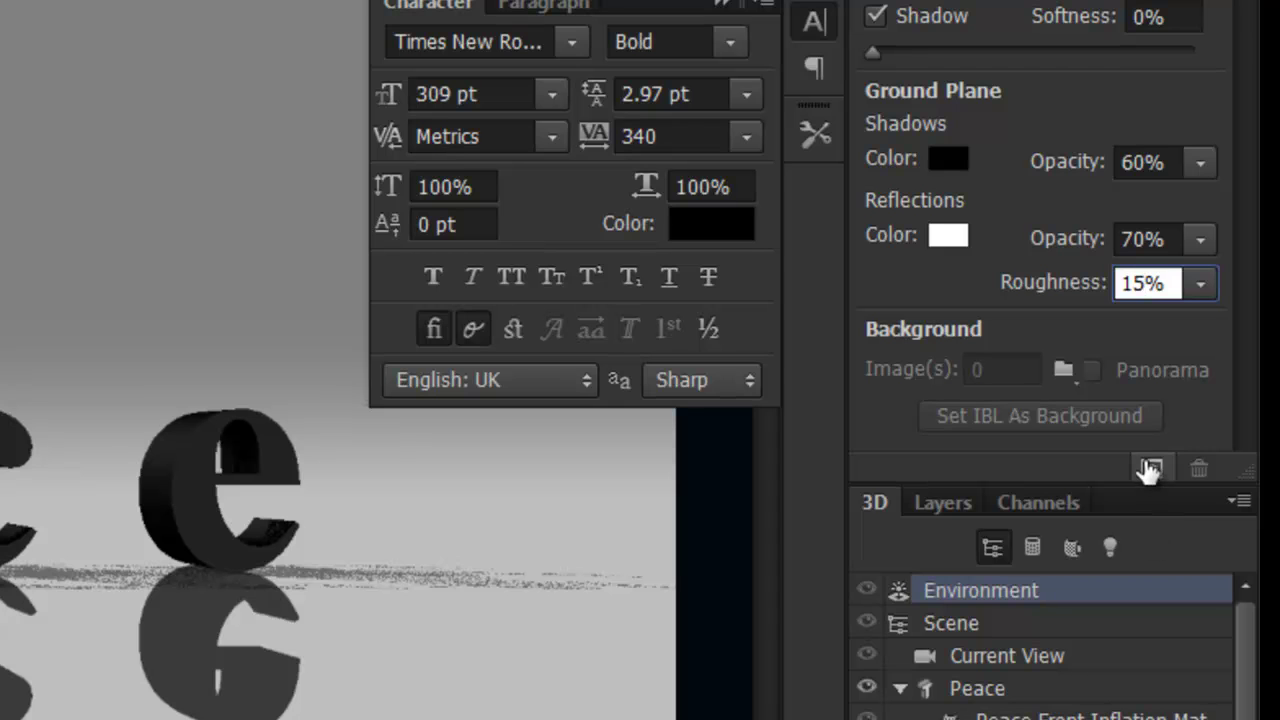
Test-render the selected area around the letter P to check the reflections, and deselect it
left_click(1148, 468)
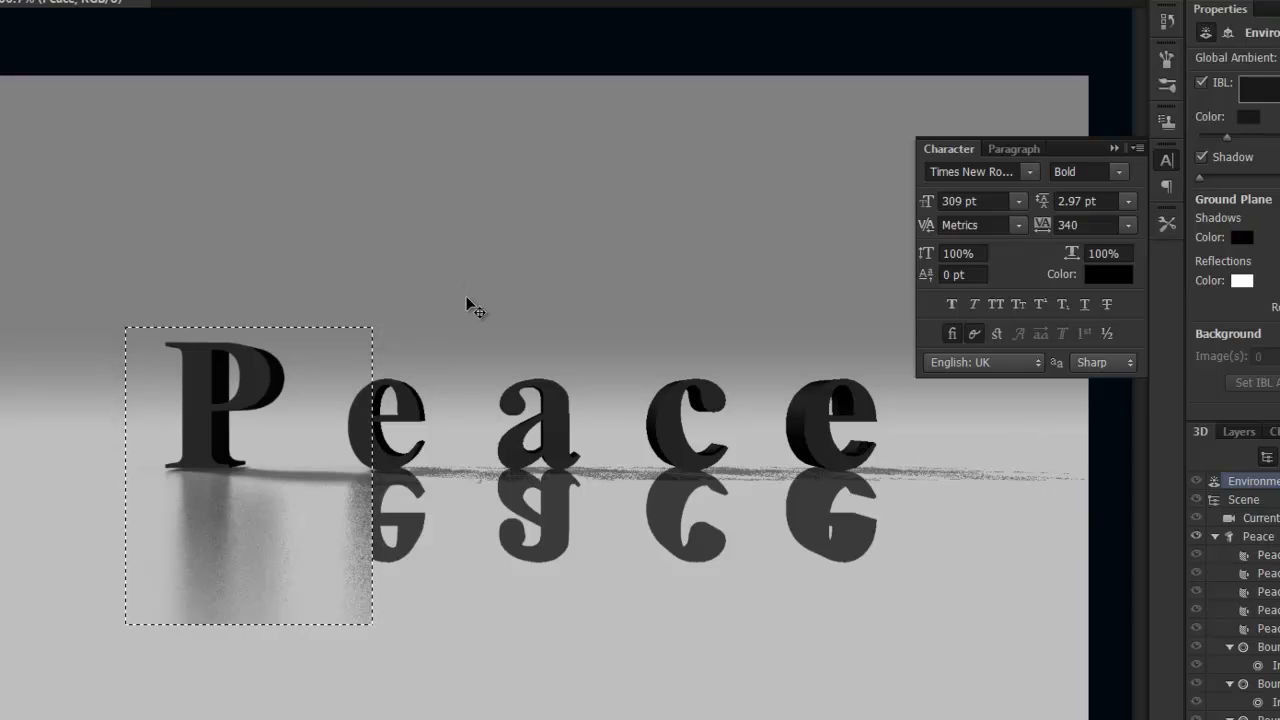
left_click(78, 0)
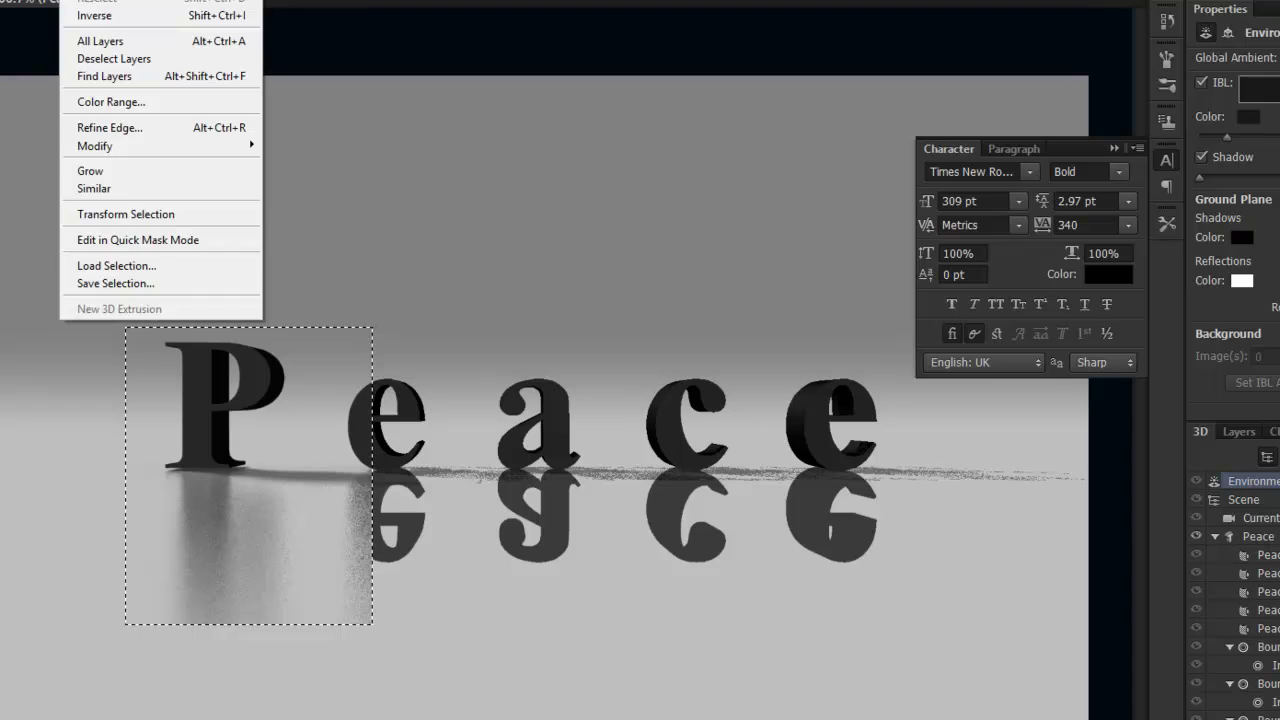
left_click(104, 0)
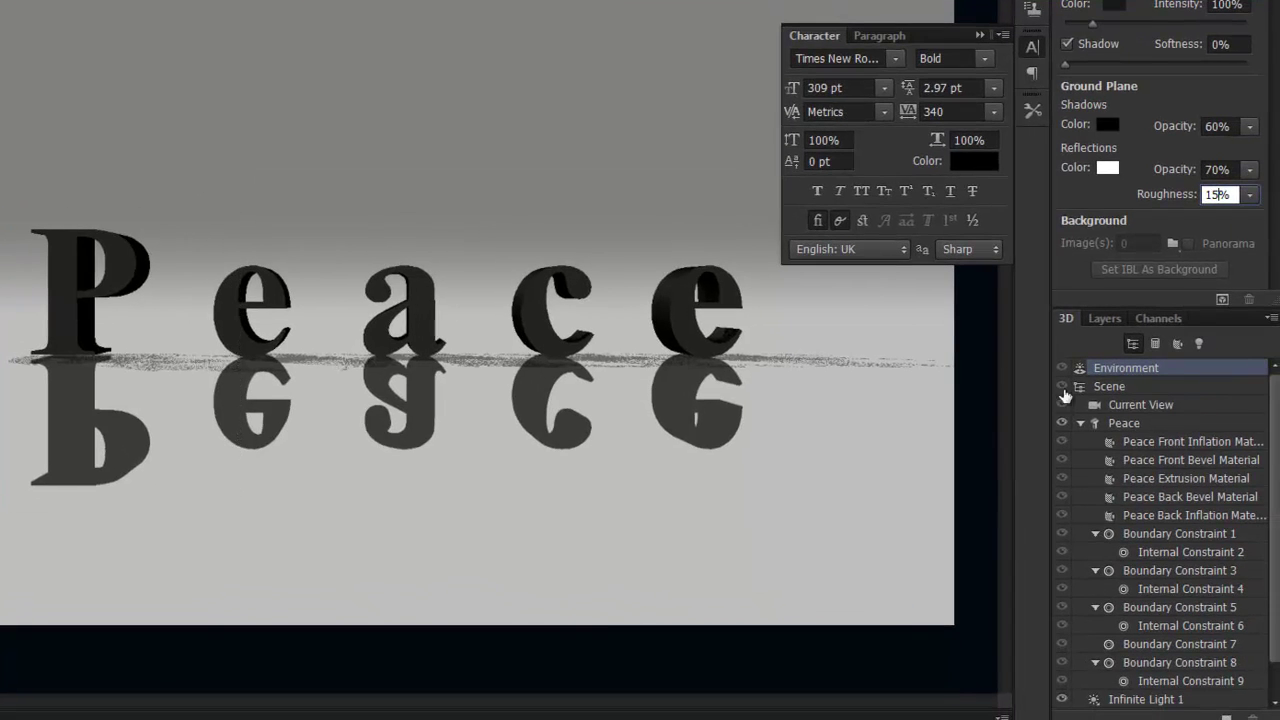
Select all five Peace materials, from front to back inflation, and append the Plastic set to the material presets
left_click(1208, 442)
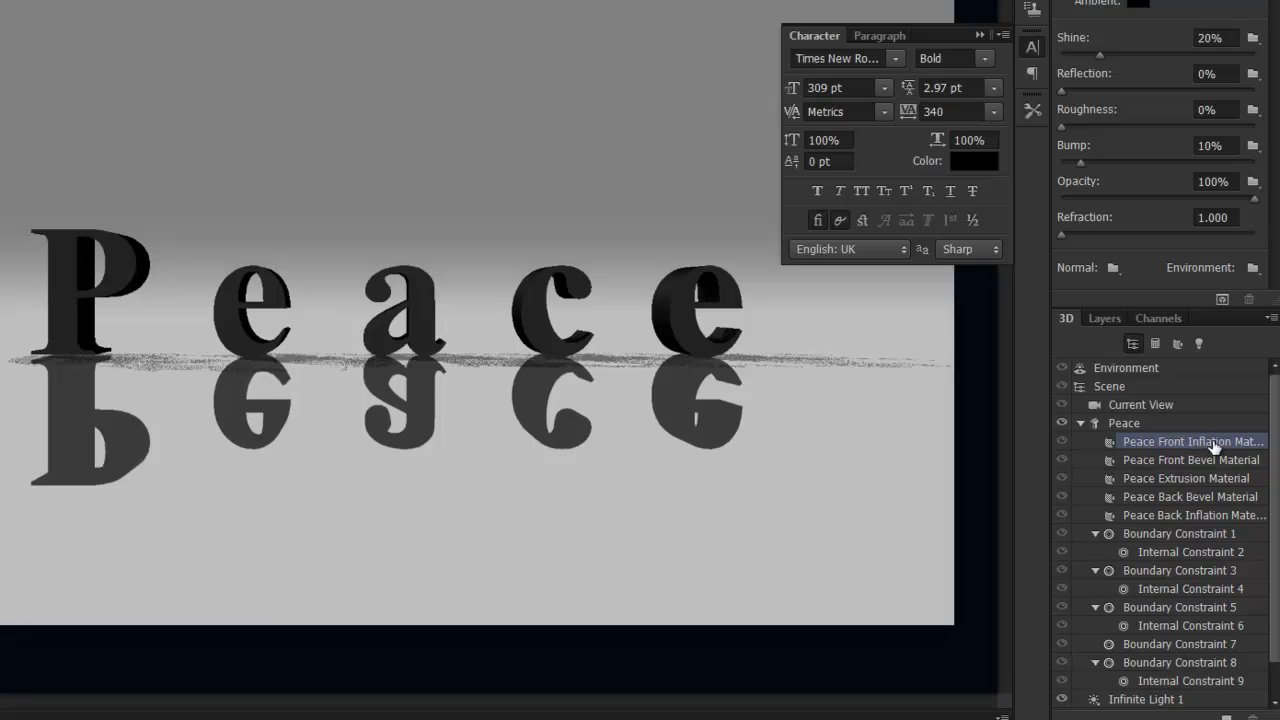
left_click(1217, 516, "ctrl")
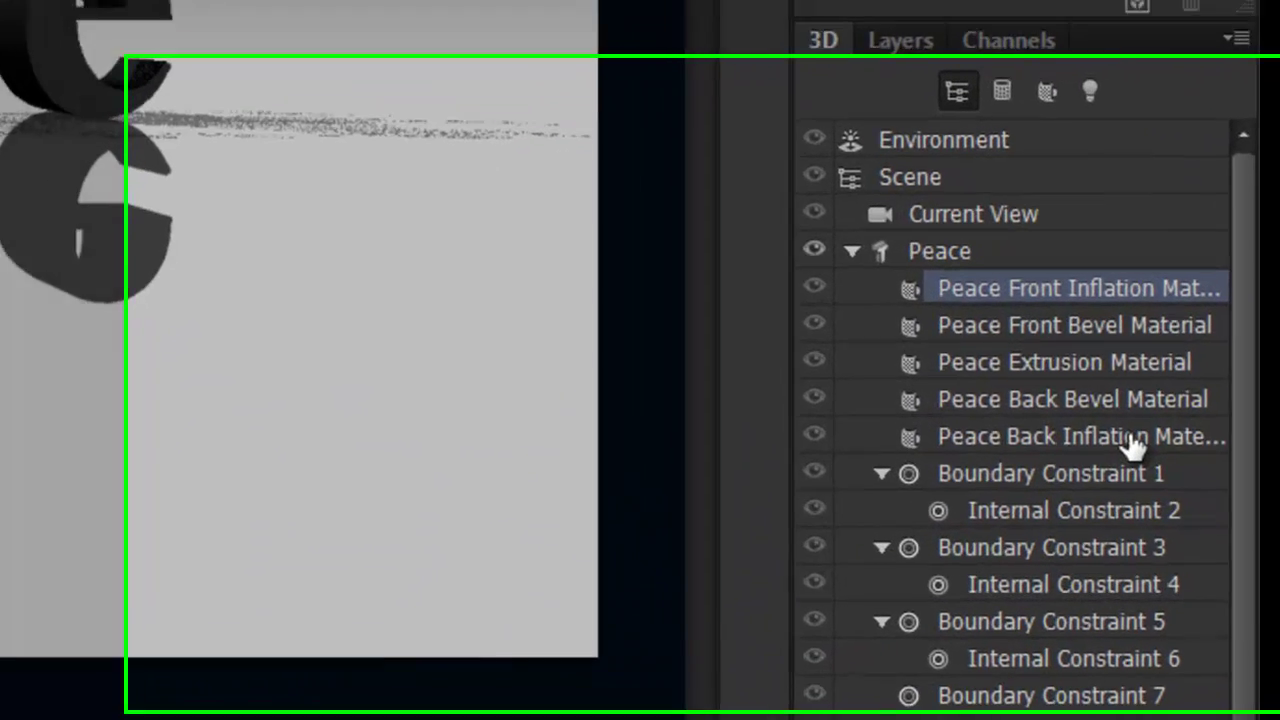
left_click(1217, 516, "shift")
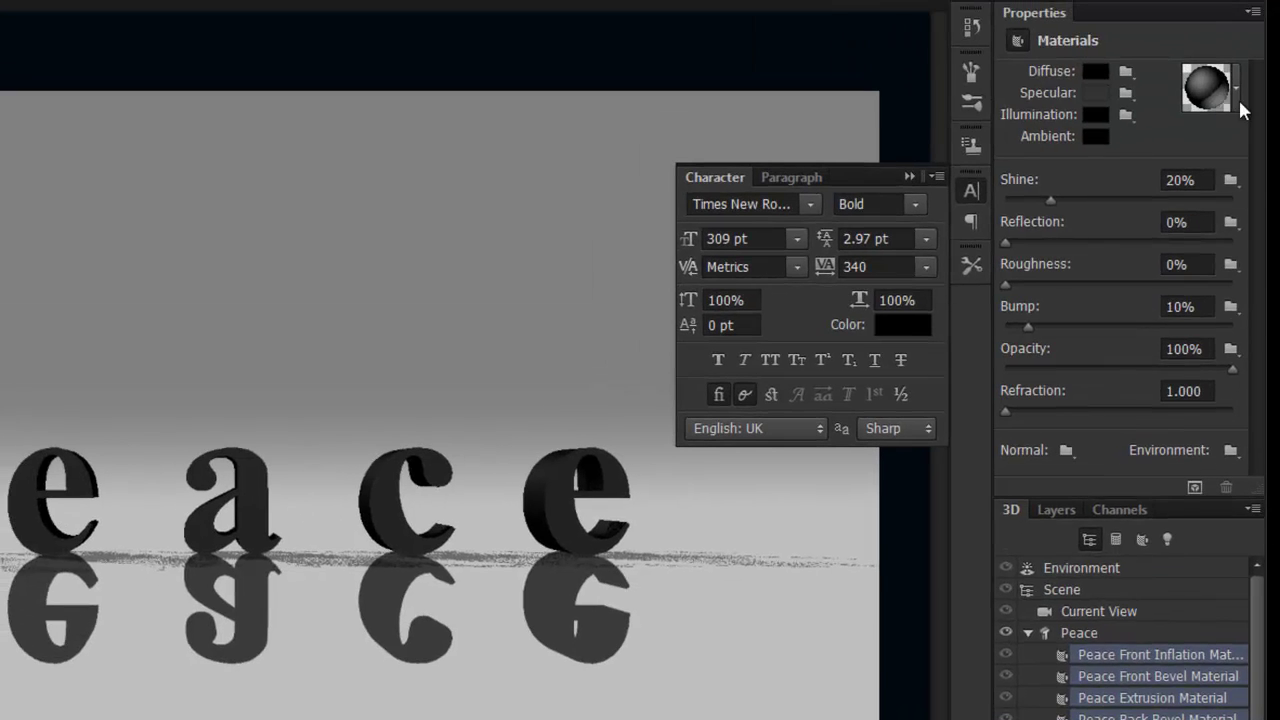
left_click(1236, 104)
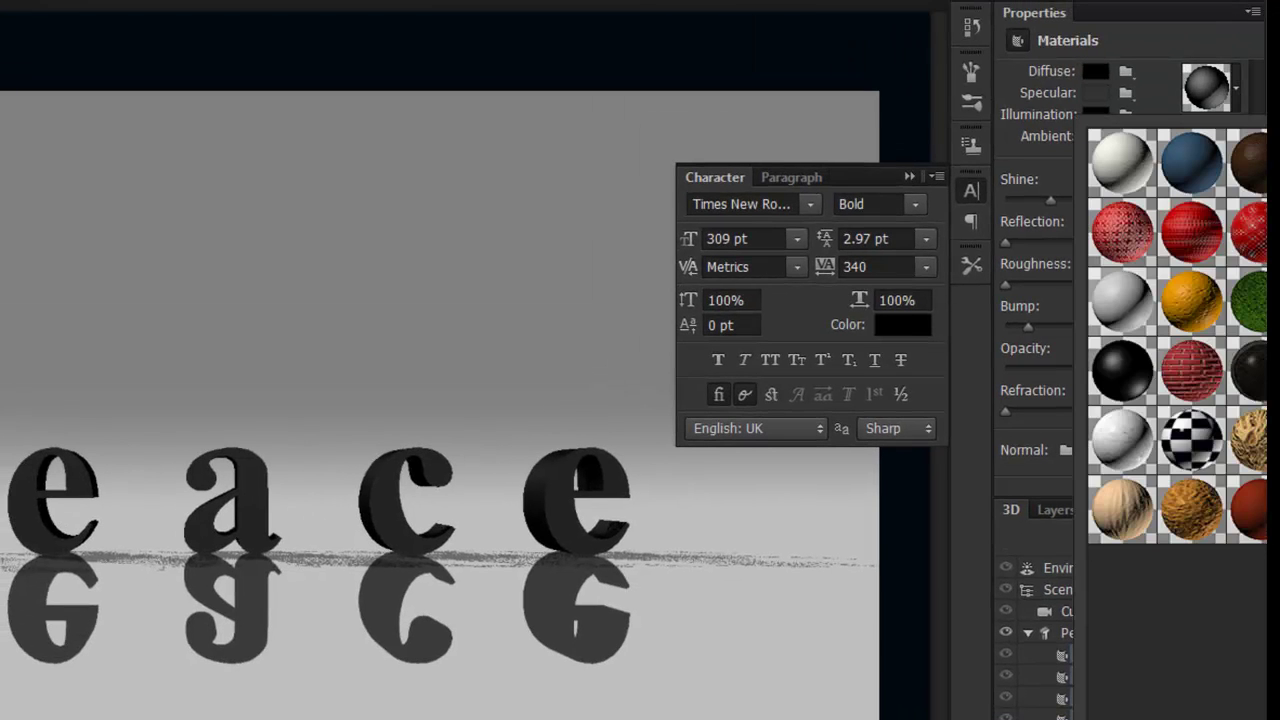
left_click(1277, 137)
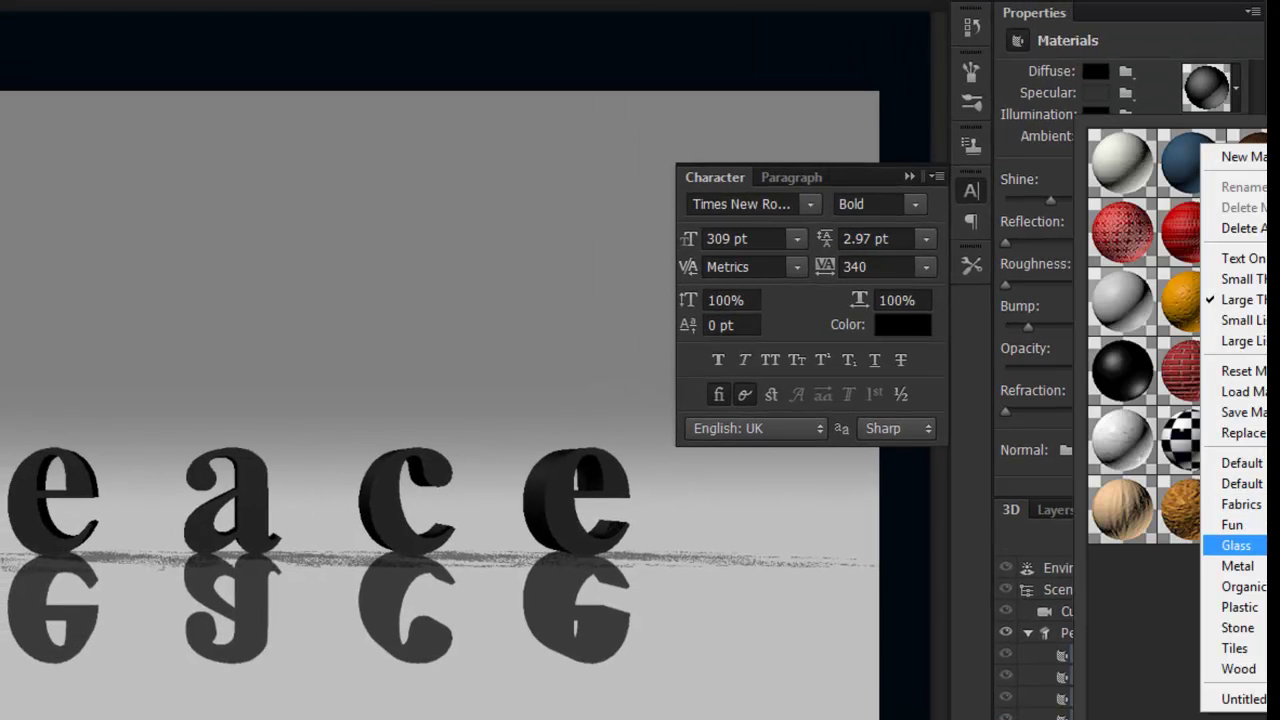
left_click(1262, 613)
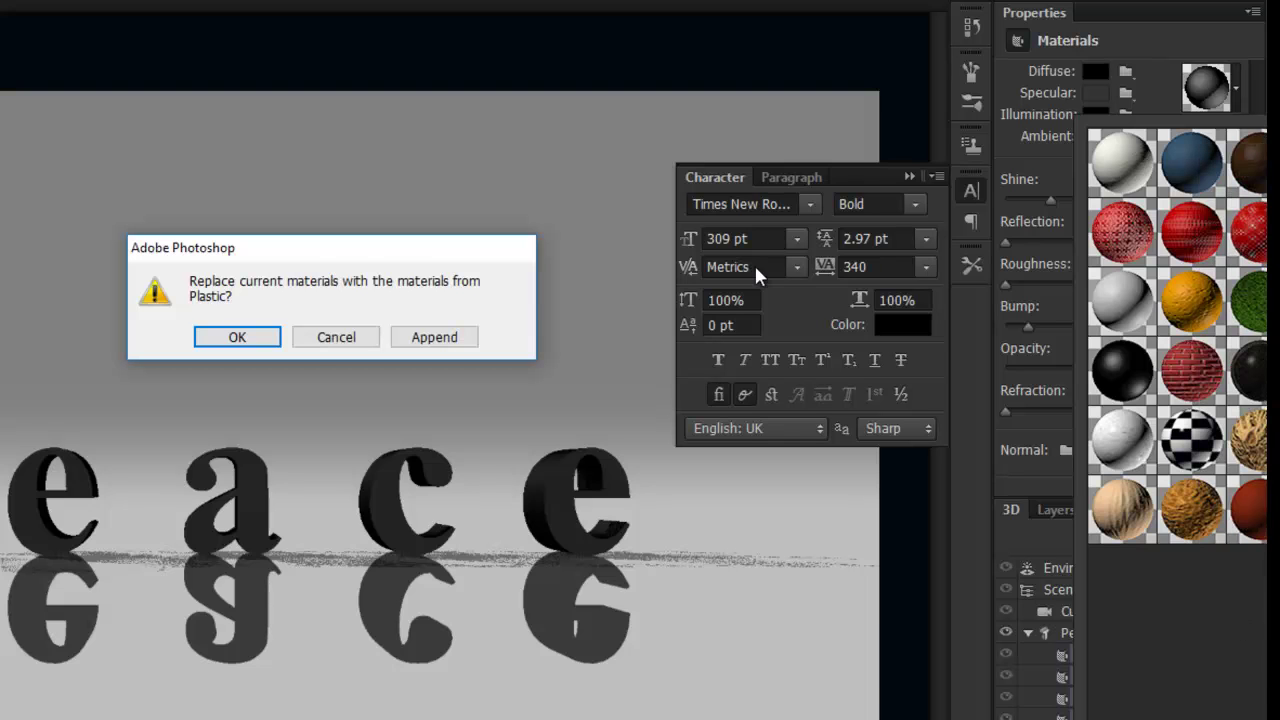
left_click(483, 345)
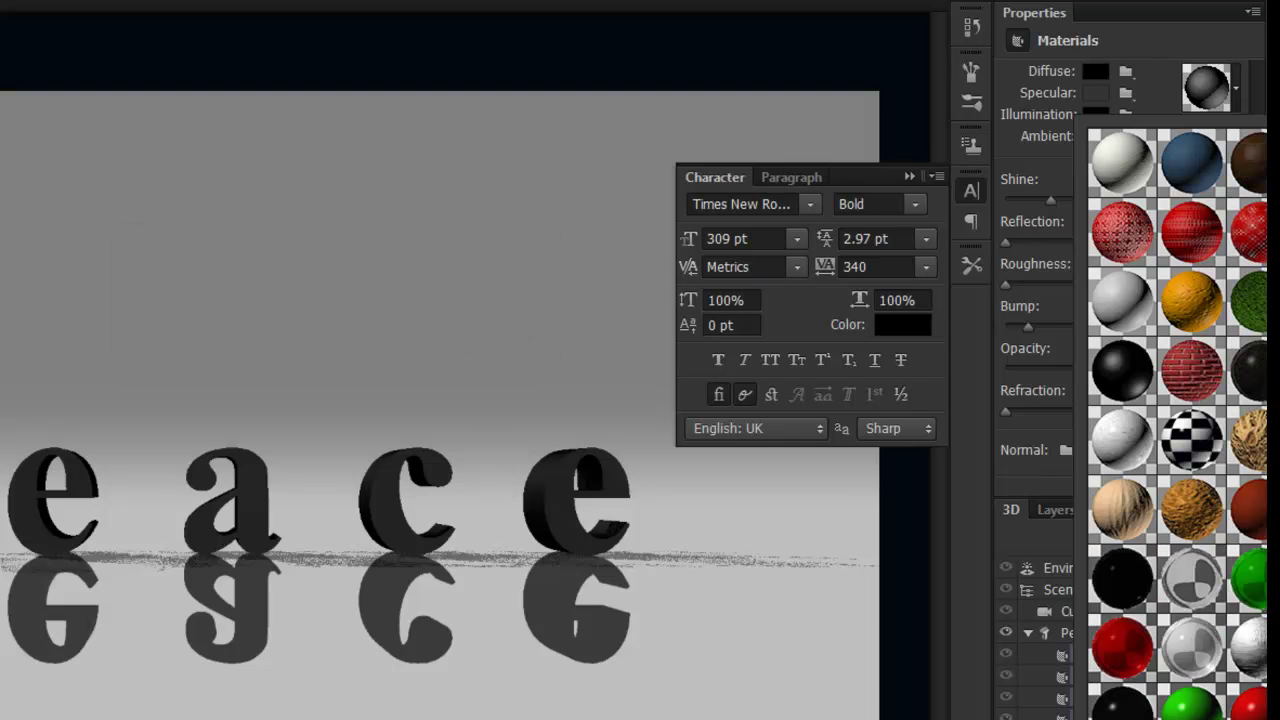
Apply a white plastic preset with 50% shine and 1.460 refraction to all five Peace materials
scroll(1198, 680, "down", 3)
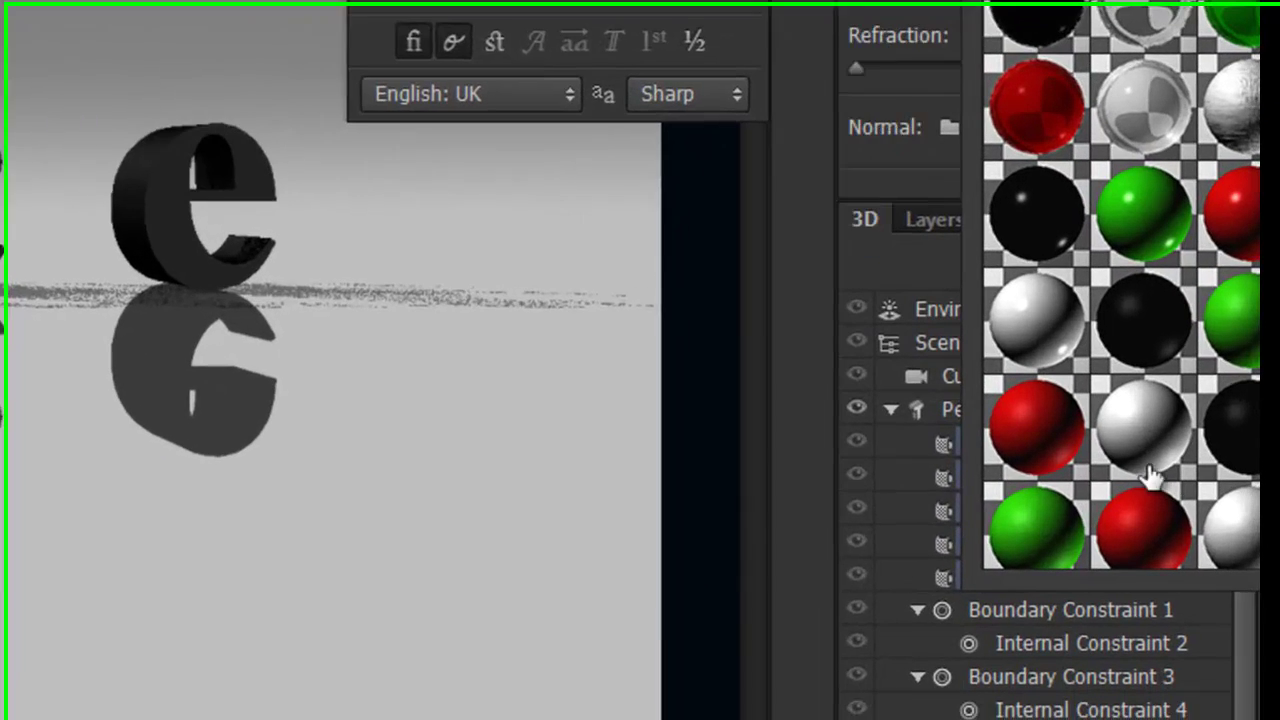
left_click(1140, 428)
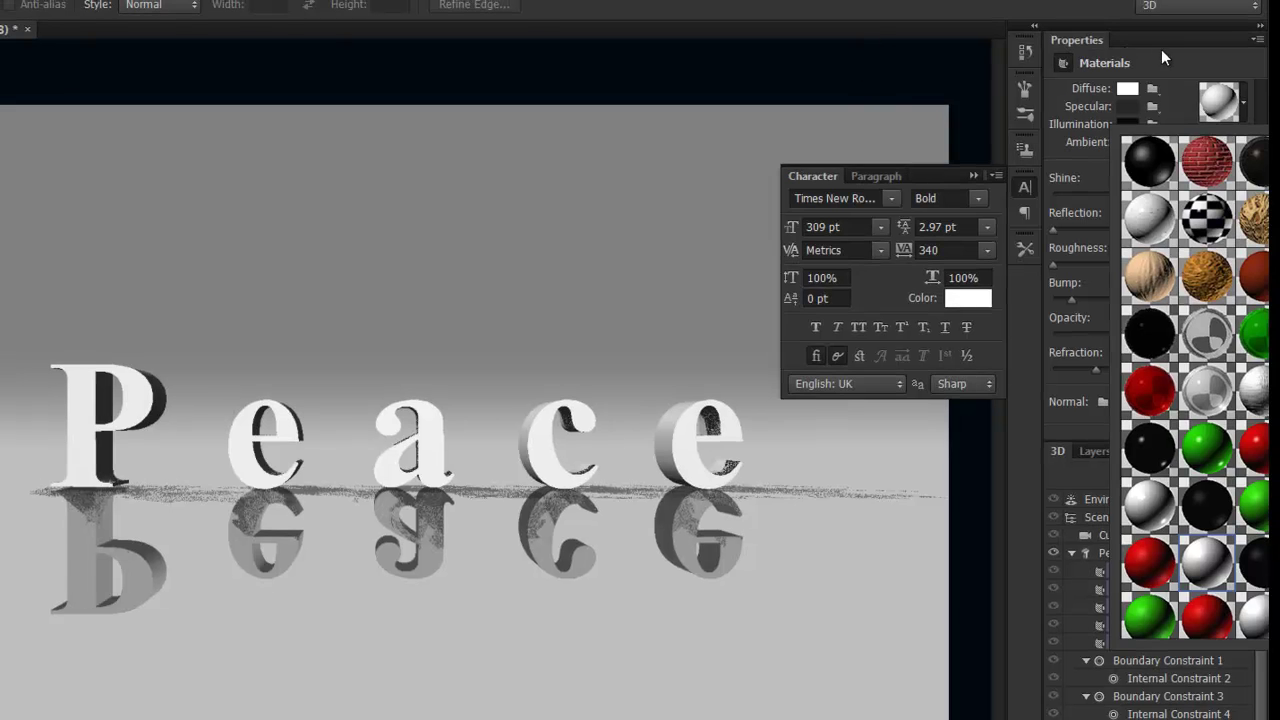
left_click(1164, 51)
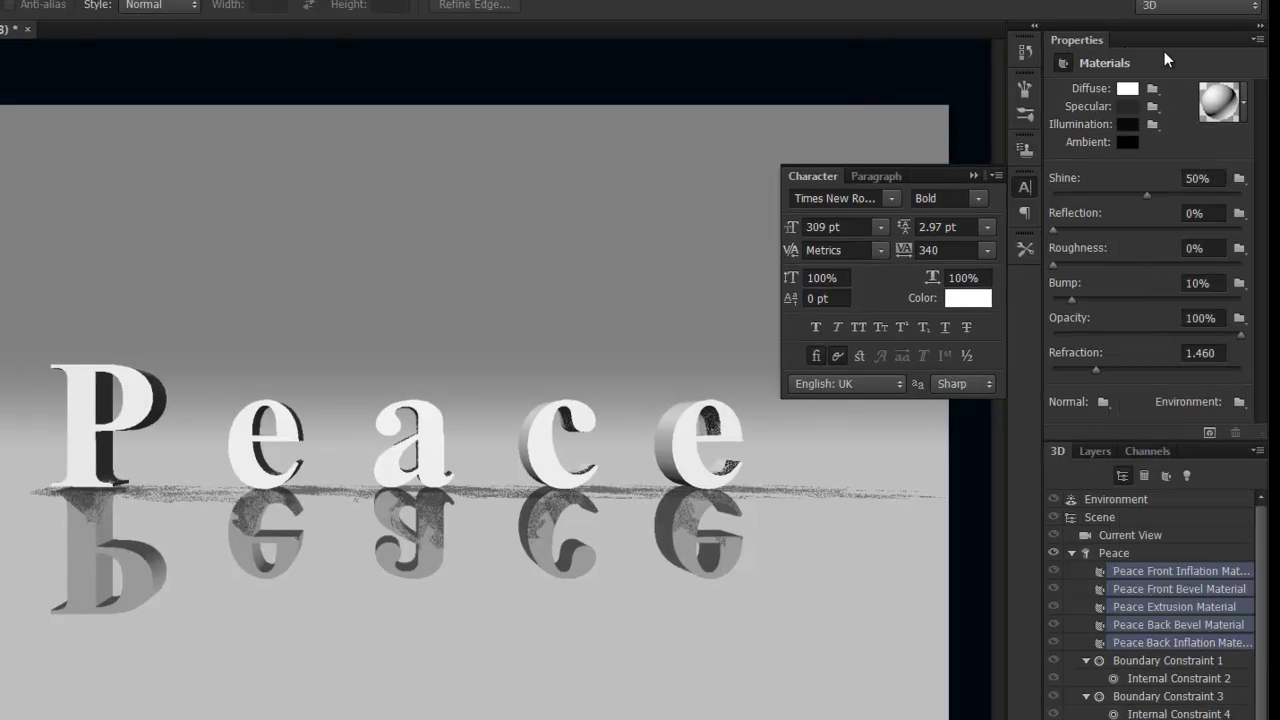
Set the diffuse color of the Peace Front Inflation Material to the muted lilac b9a1ba
left_click(1182, 578)
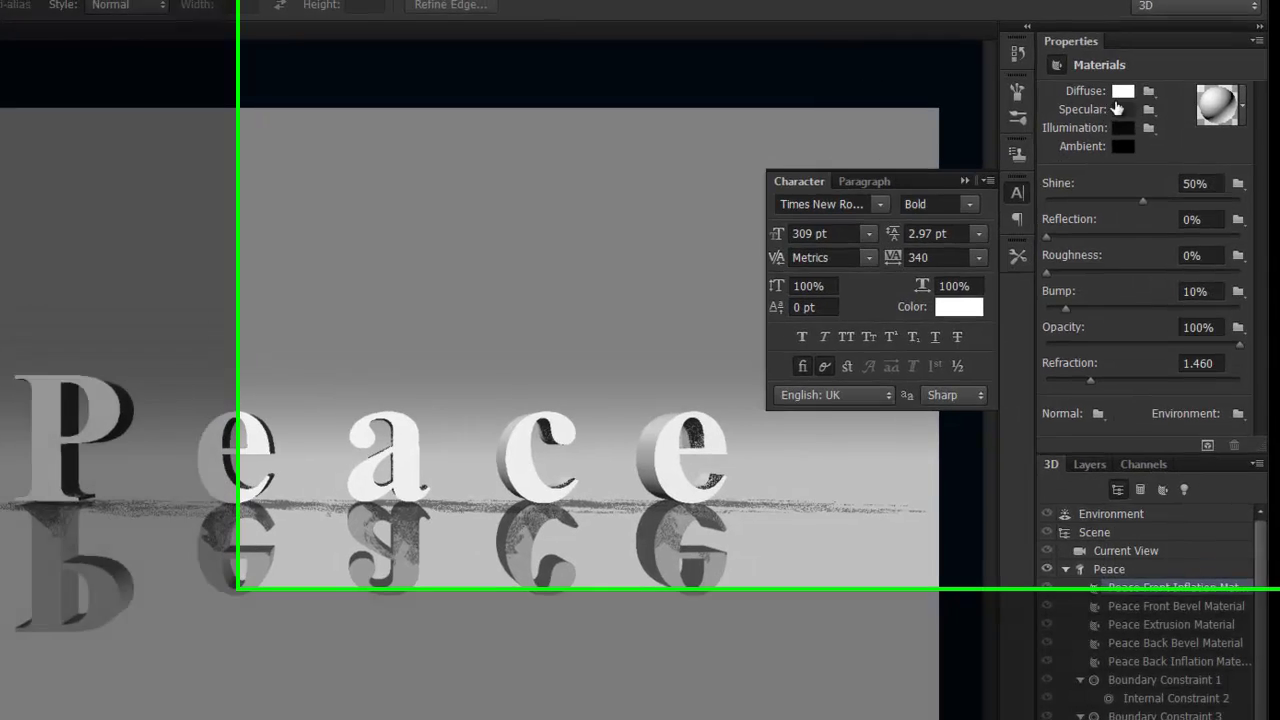
left_click(1127, 88)
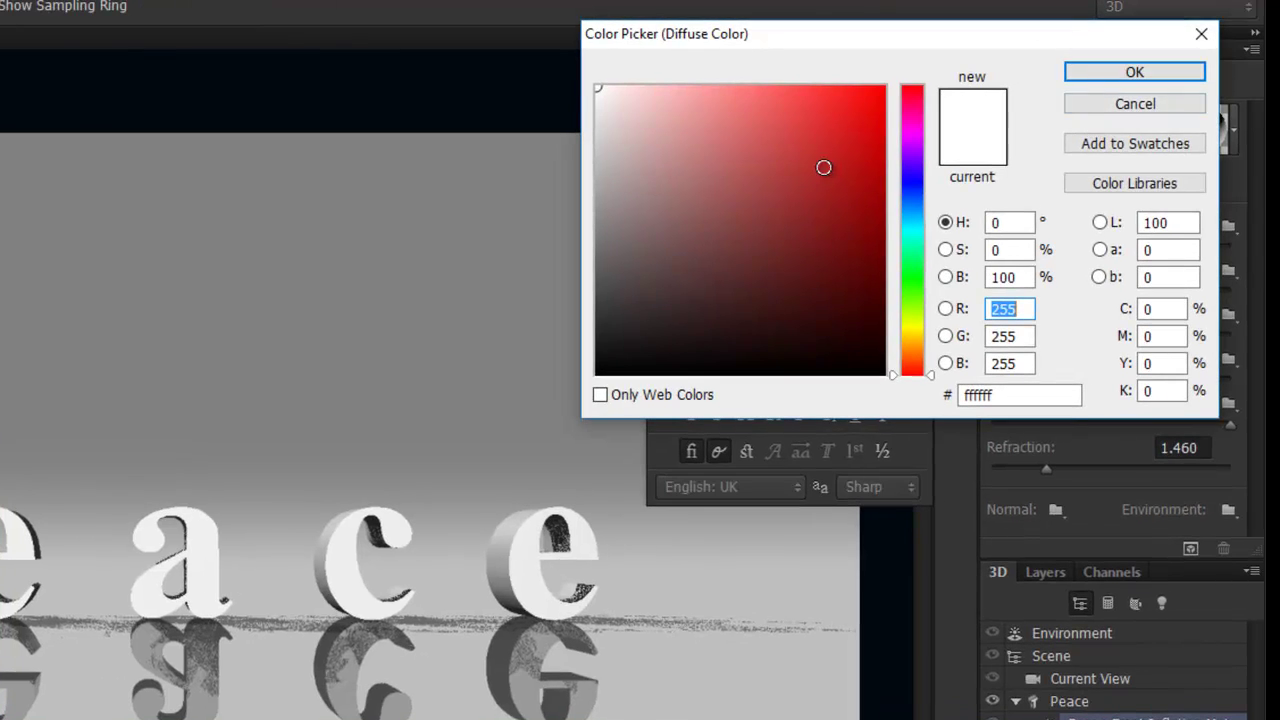
left_click_drag(918, 135, 920, 137)
left_click(647, 155)
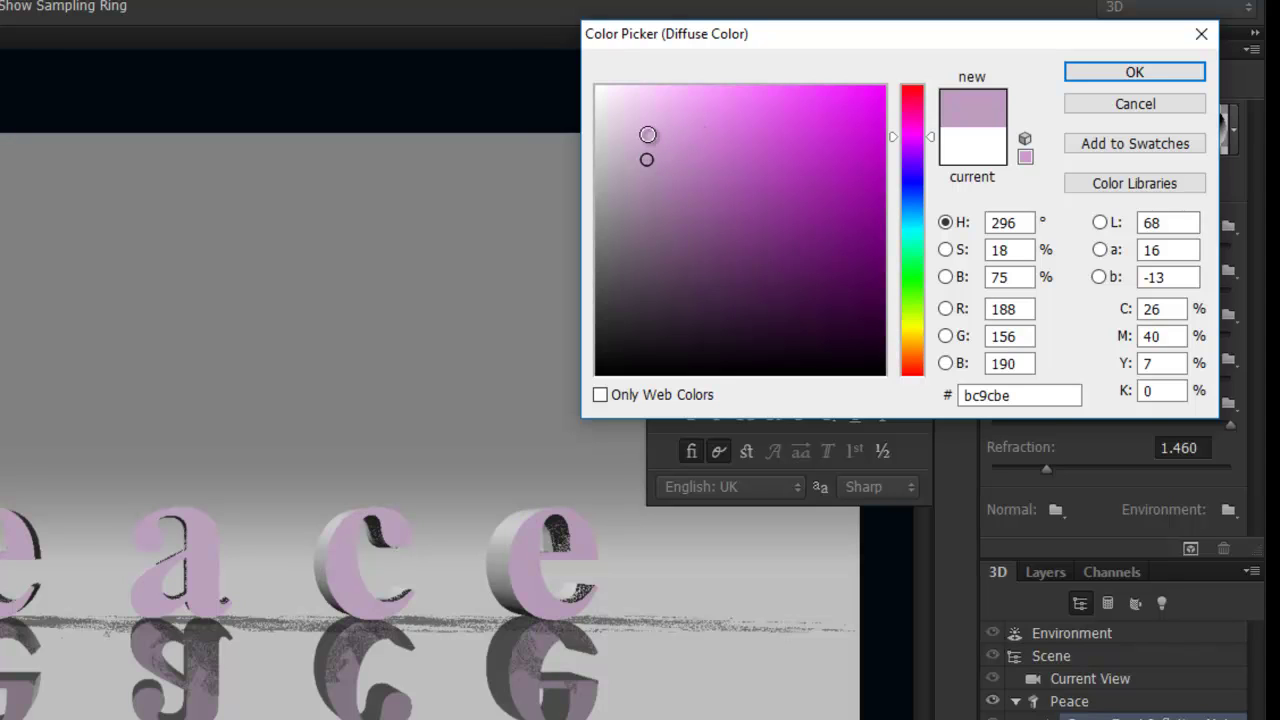
left_click(635, 164)
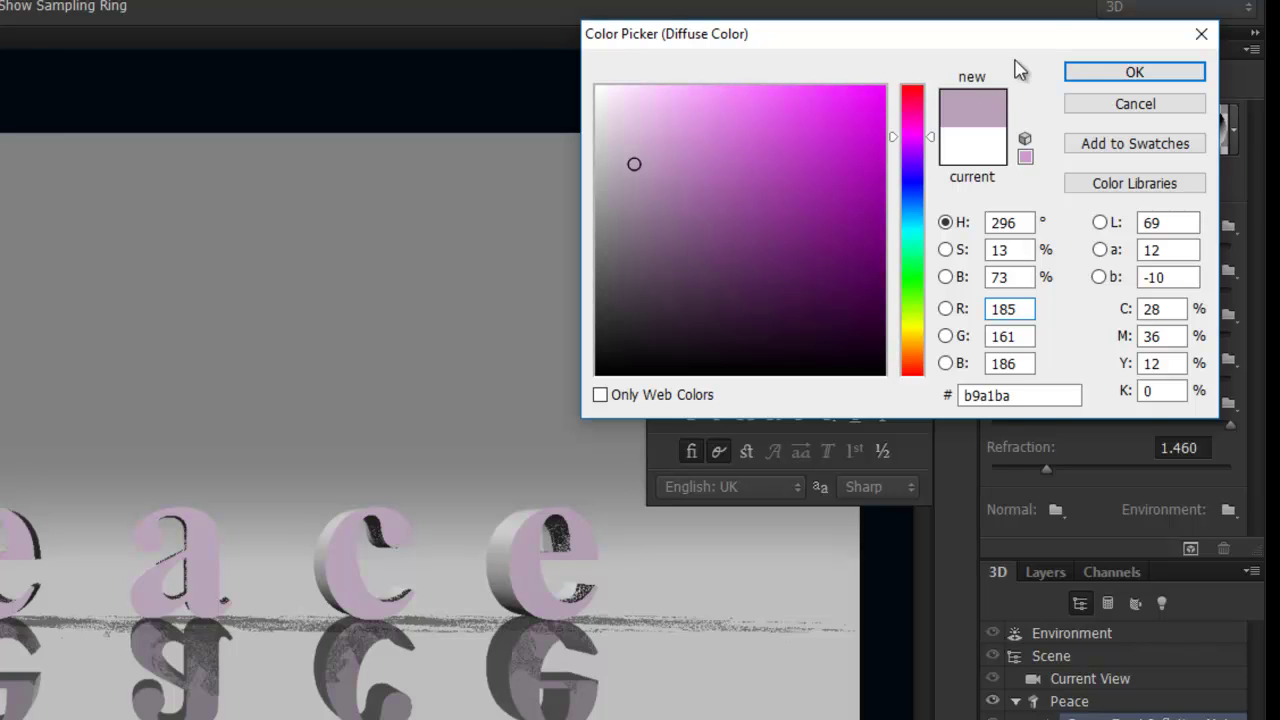
left_click_drag(1053, 33, 968, 75)
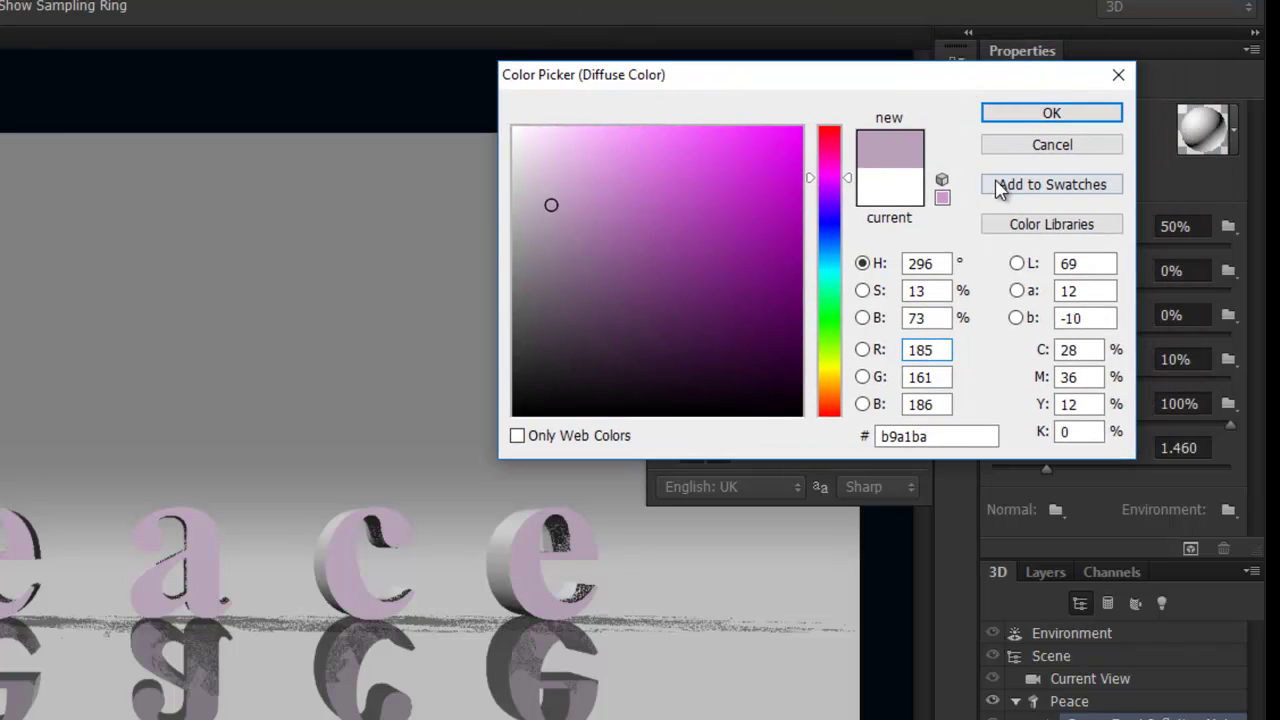
left_click(1046, 120)
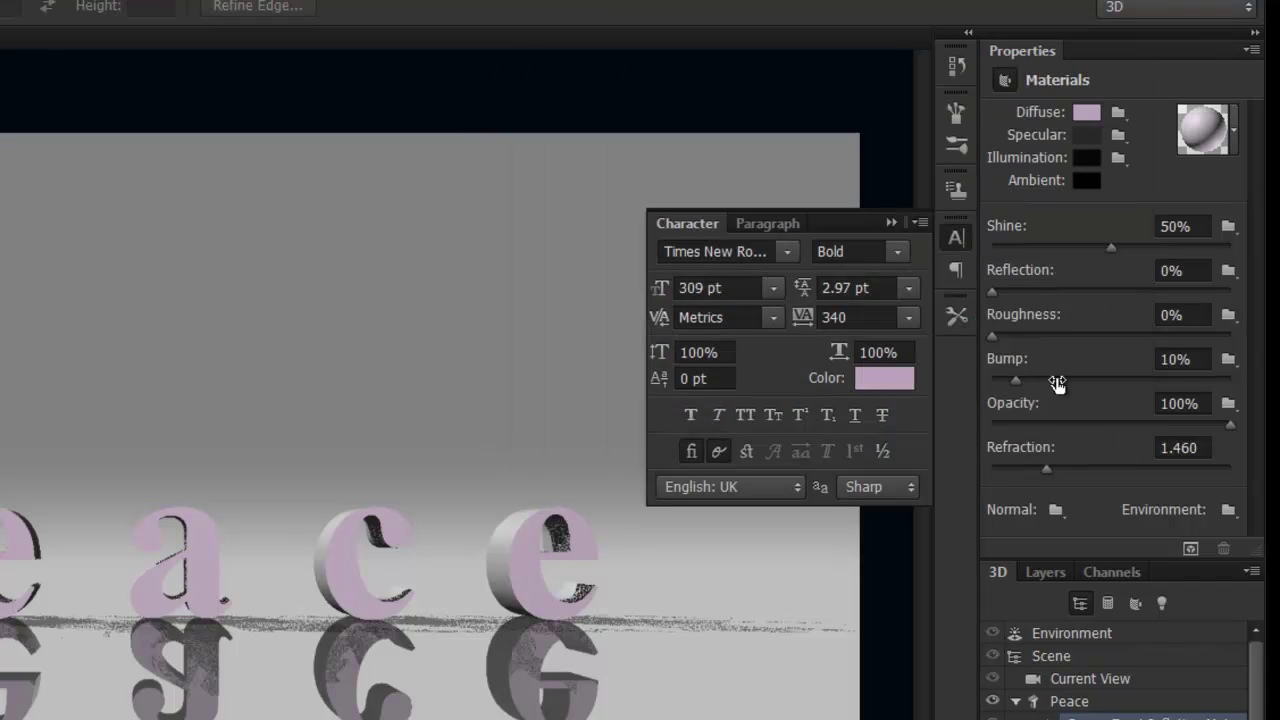
Inflate the front cap of the Peace mesh at 14% strength
left_click(1095, 703)
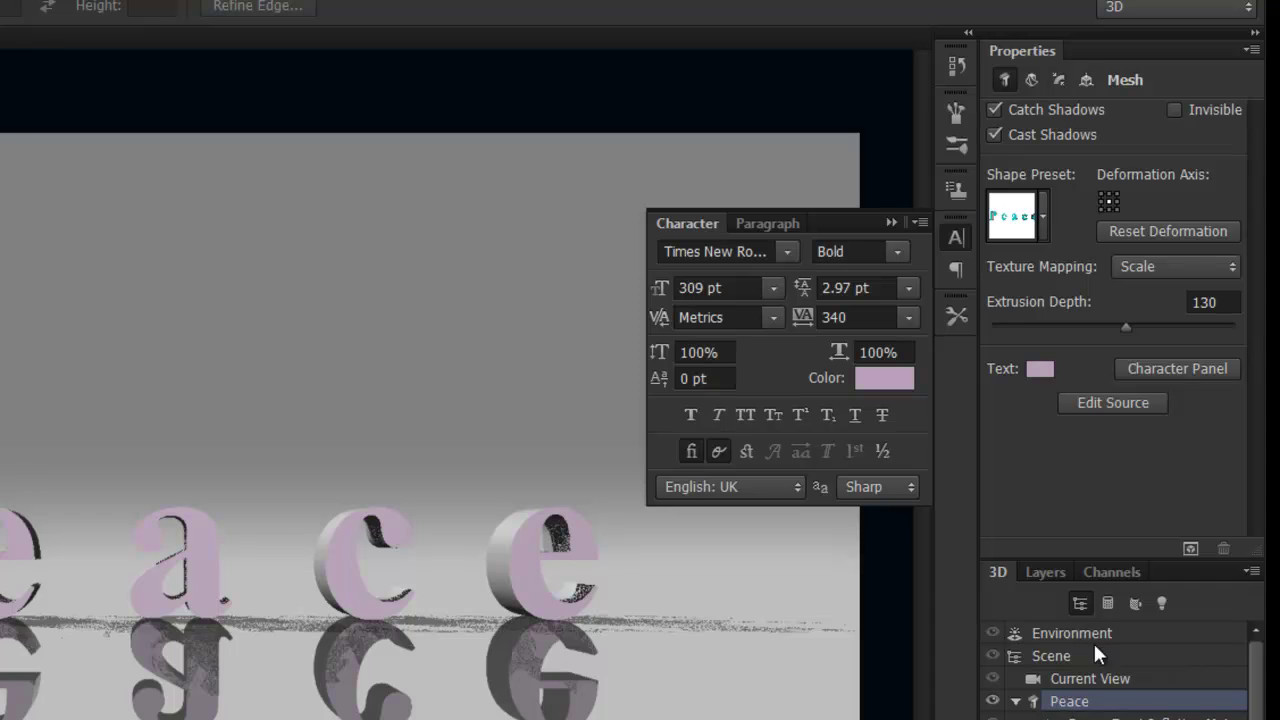
left_click(1057, 80)
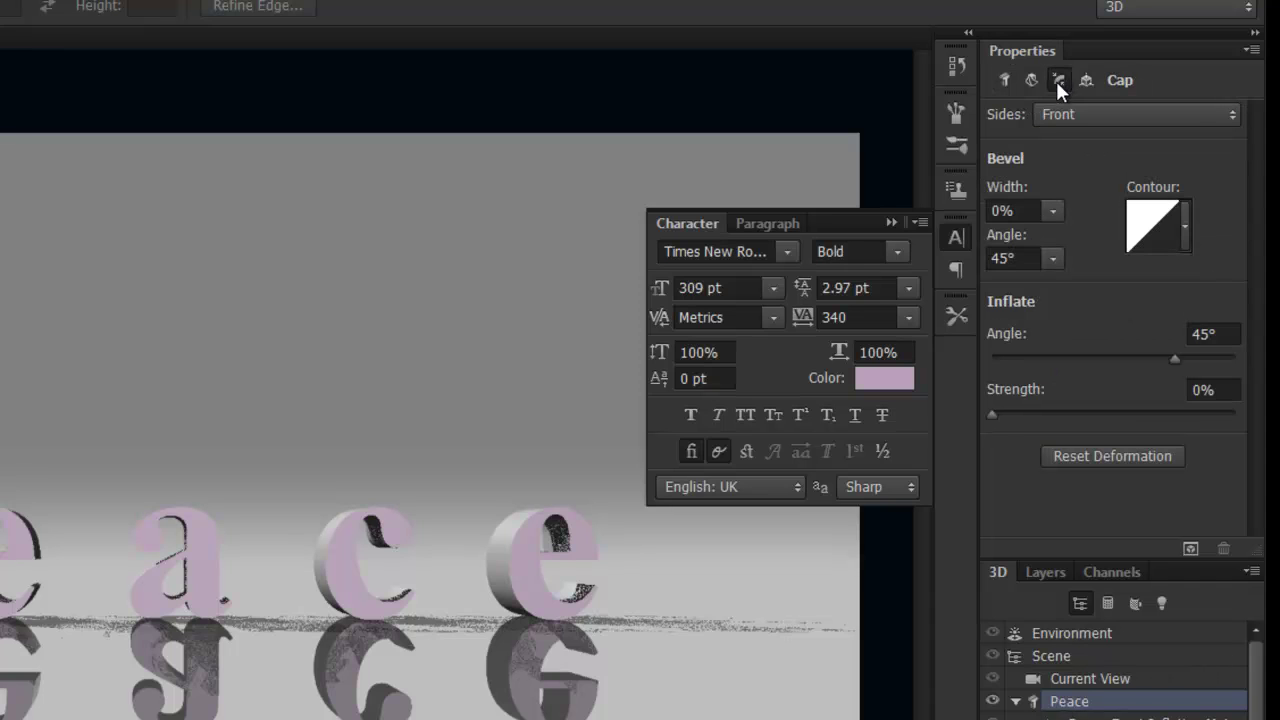
left_click(1106, 113)
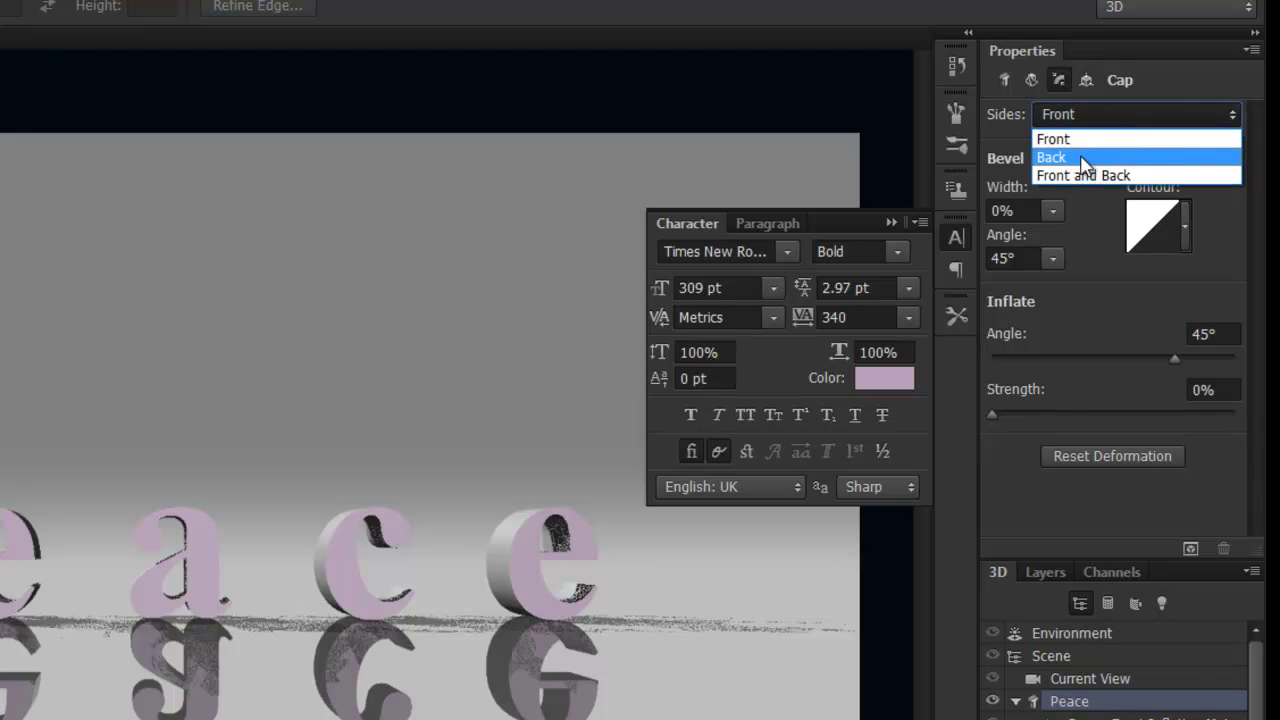
left_click(1088, 148)
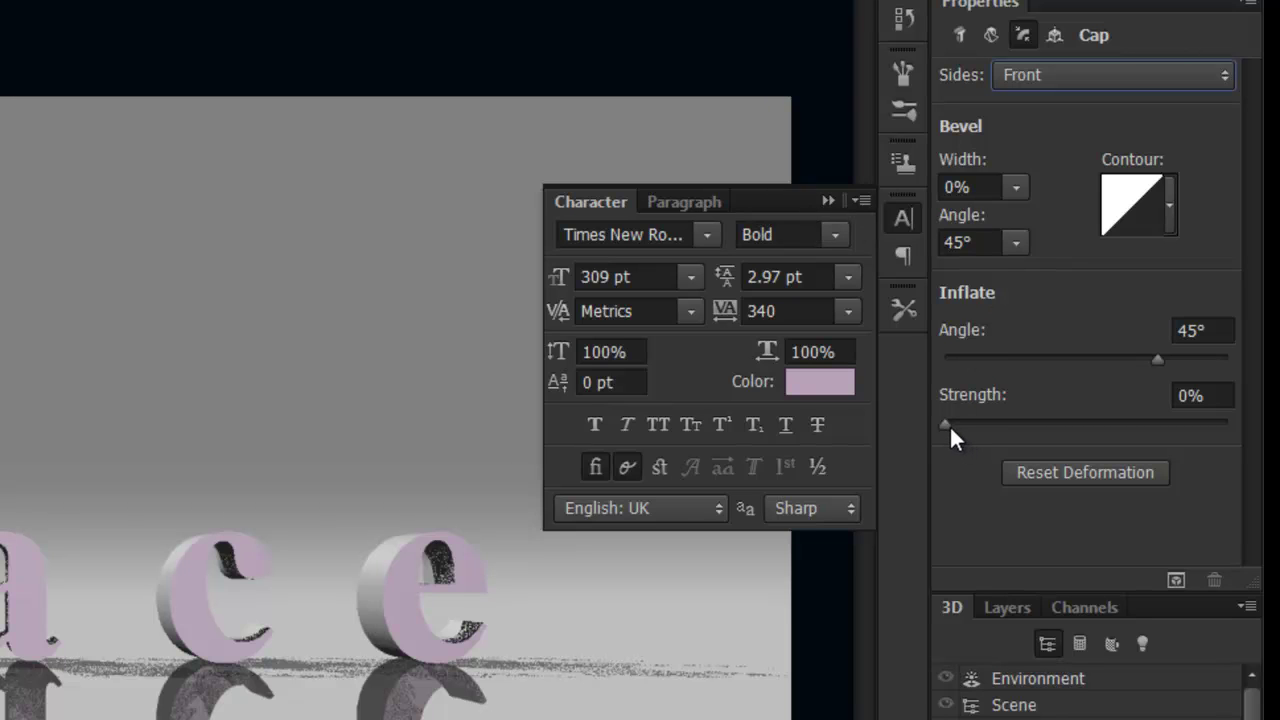
left_click_drag(949, 424, 1042, 428)
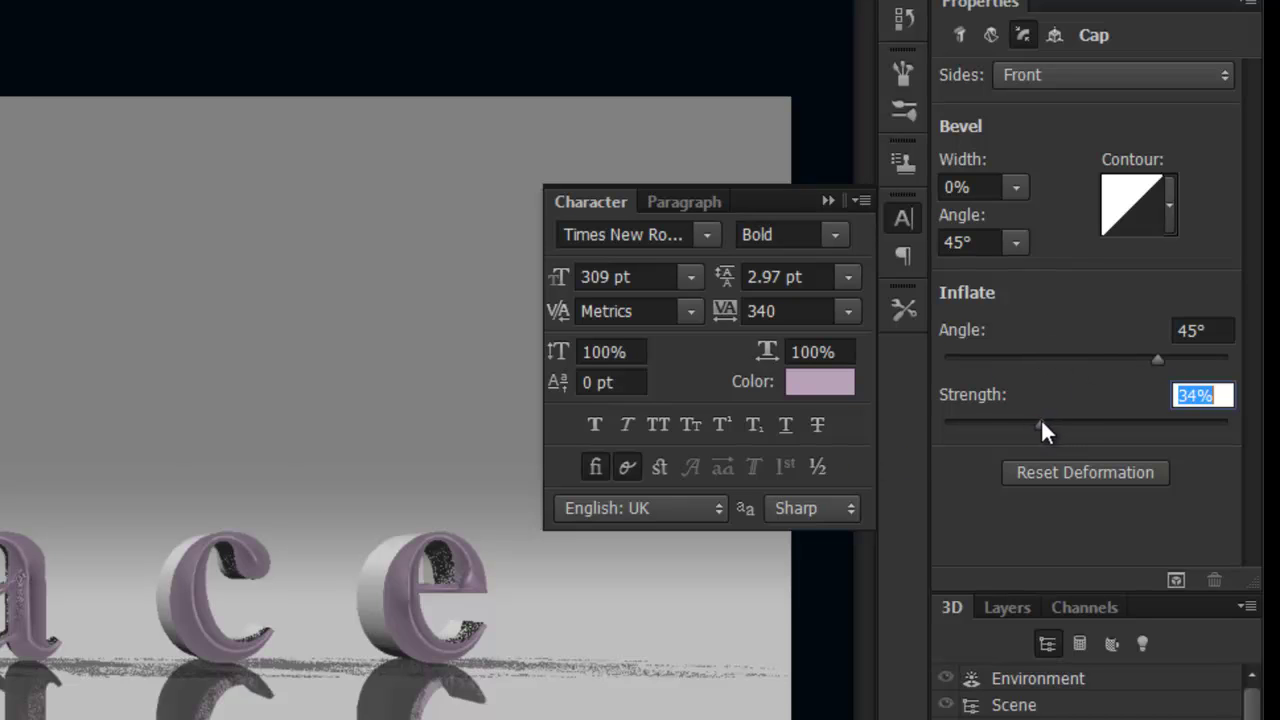
left_click_drag(1041, 420, 985, 427)
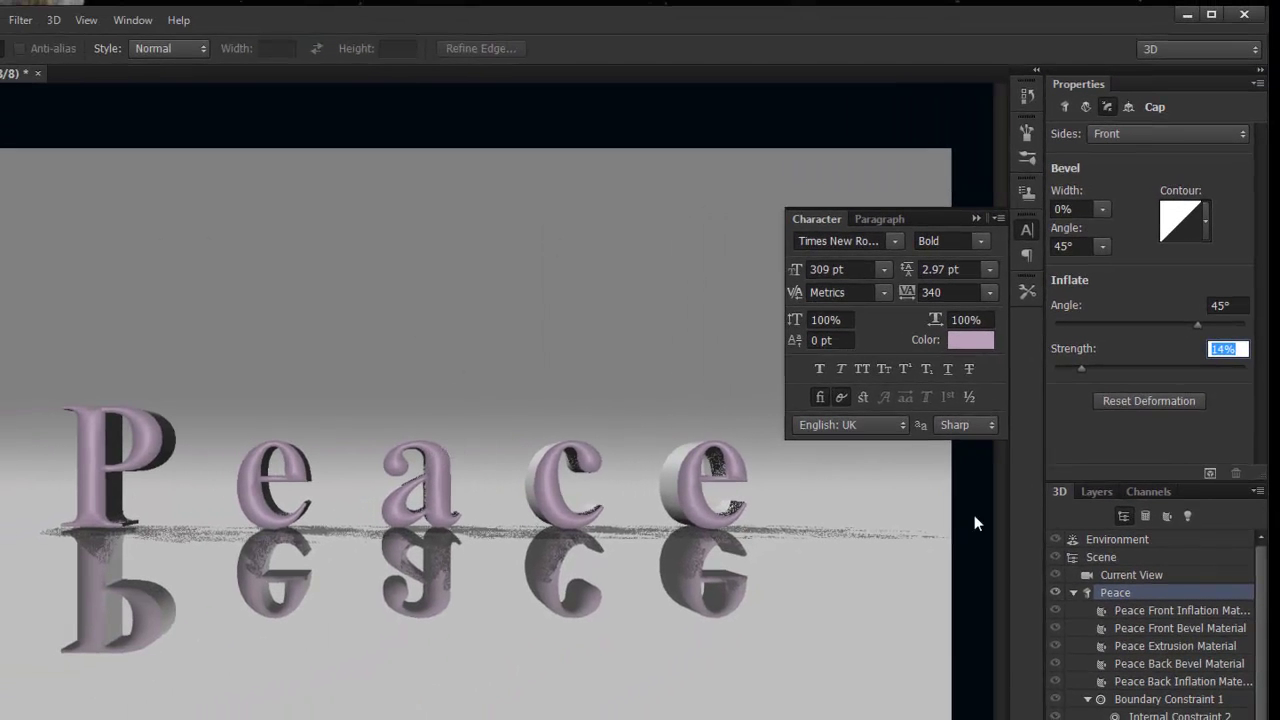
Slide the 3D camera of the current view closer to the text so the letters appear larger
left_click(1137, 577)
key("v")
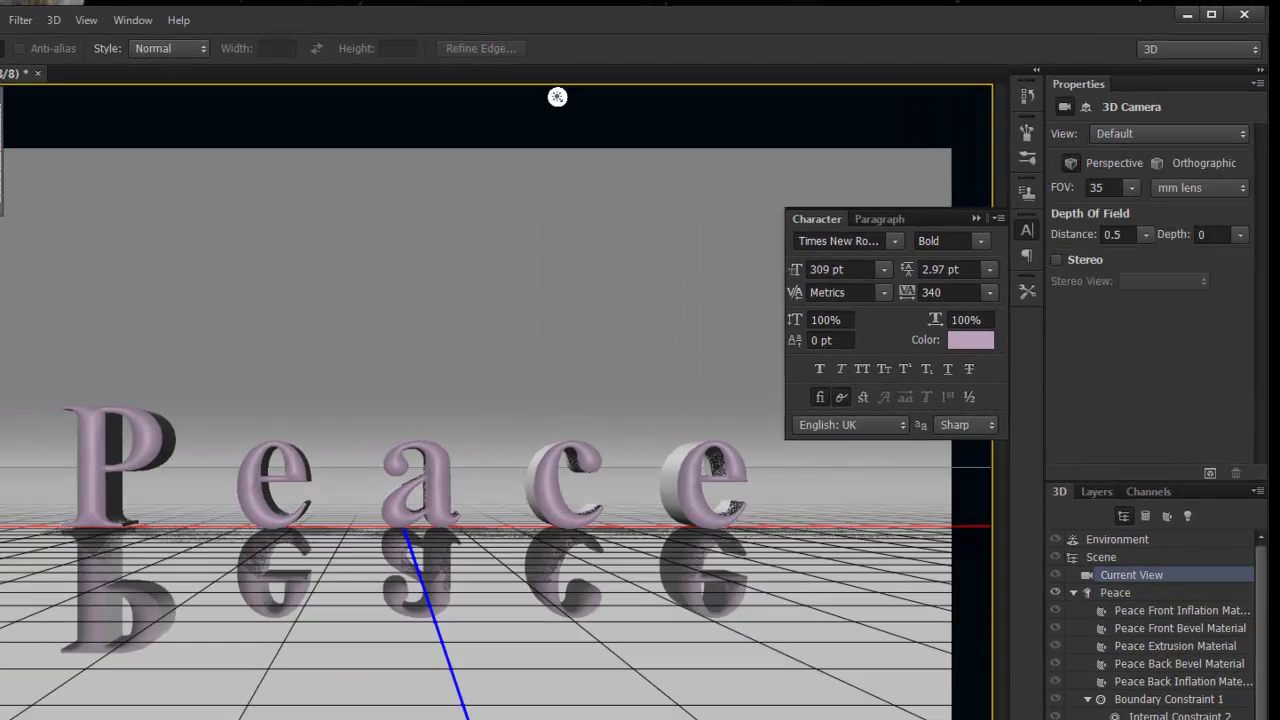
left_click(587, 49)
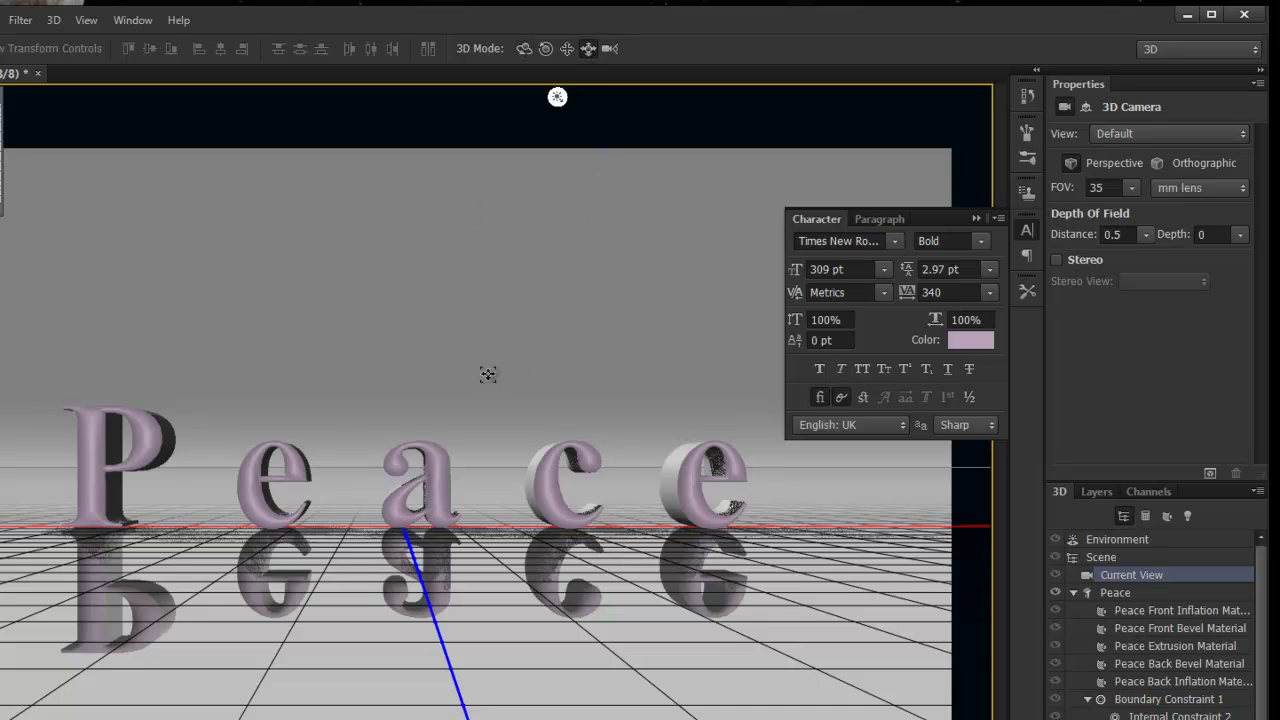
left_click_drag(487, 374, 474, 566)
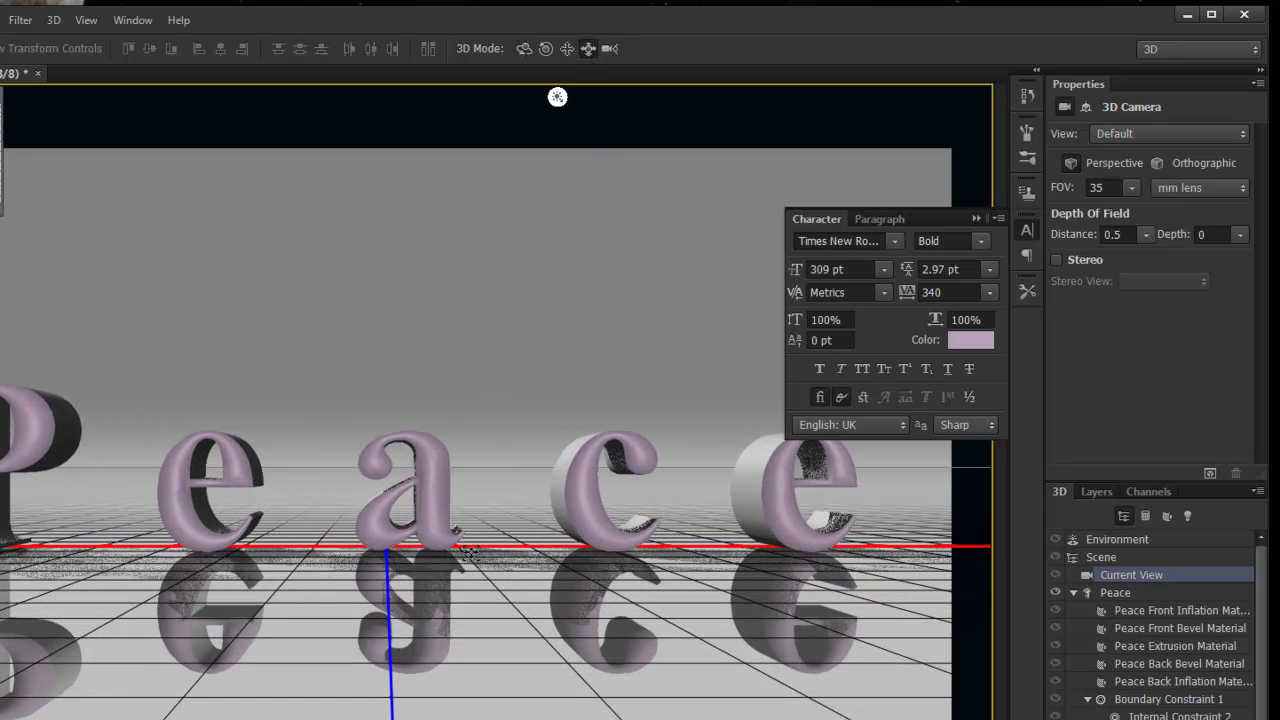
Give the Peace mesh's front cap a 3% bevel at 28° and set its inflation to a 37° angle with 7% strength
left_click(1158, 594)
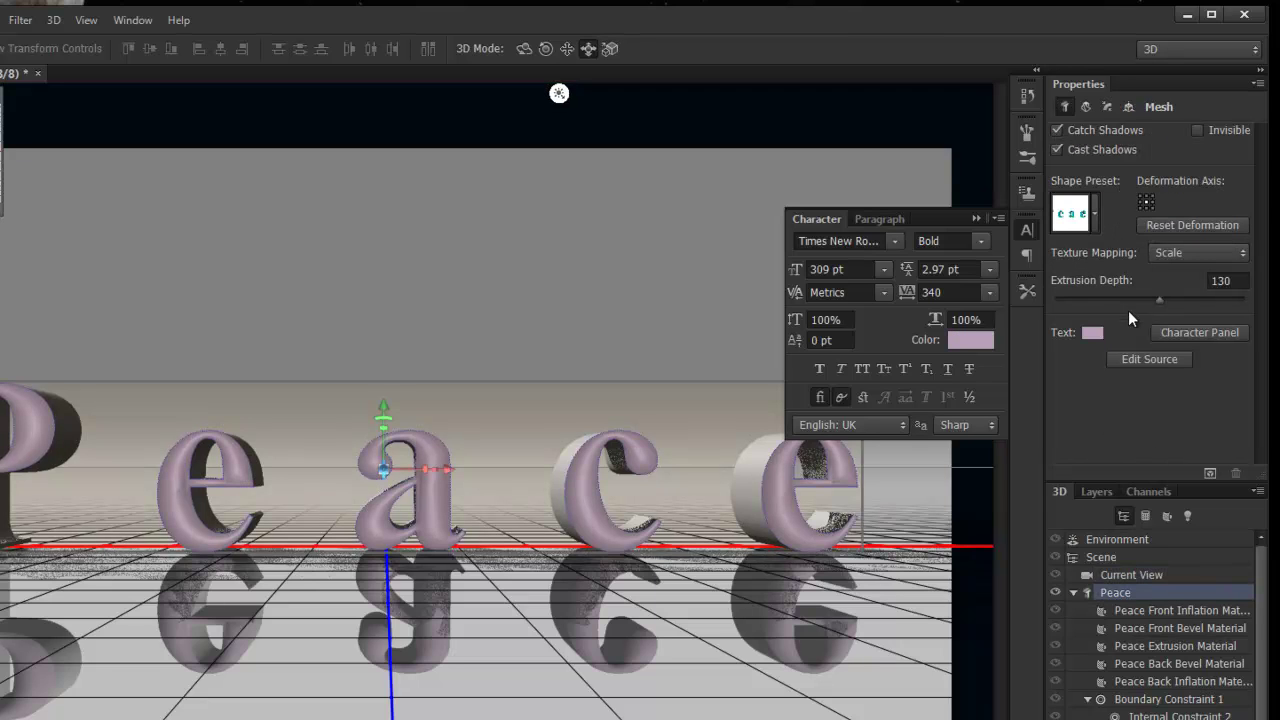
left_click(1106, 106)
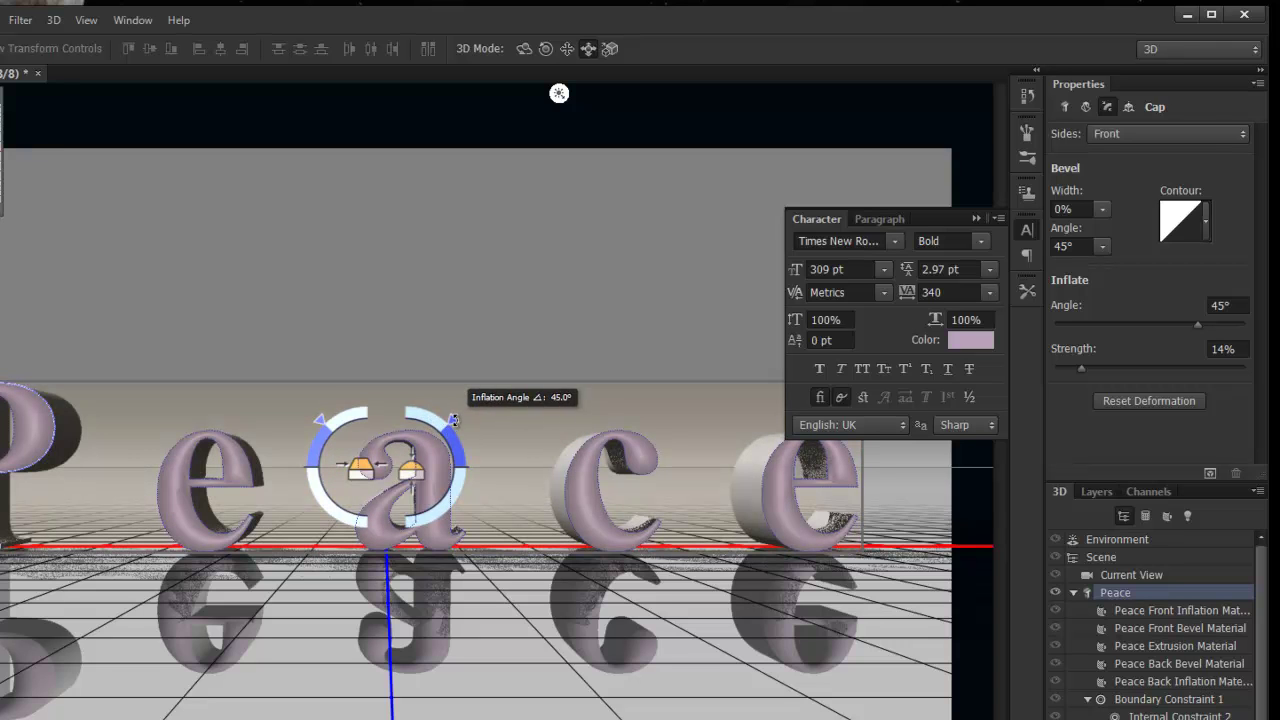
left_click_drag(454, 420, 468, 451)
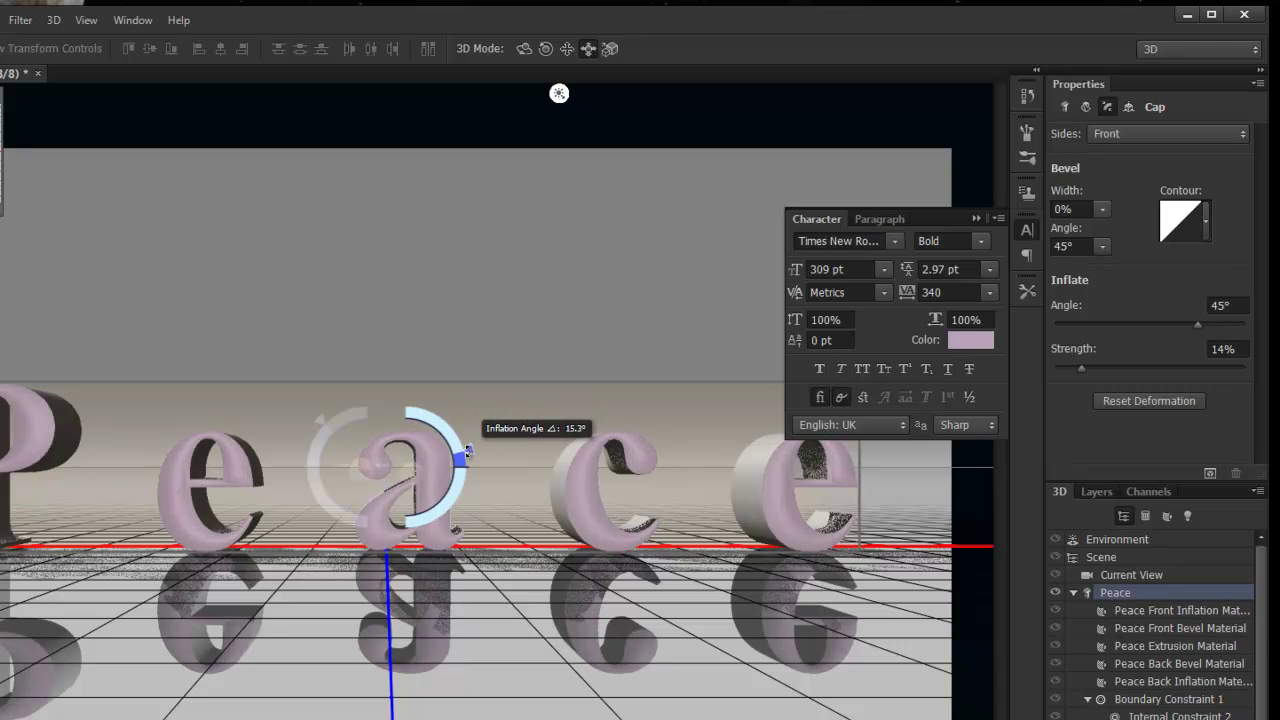
mouse_move(468, 451)
left_mouse_down()
mouse_move(424, 392)
mouse_move(469, 415)
mouse_move(462, 428)
left_mouse_up()
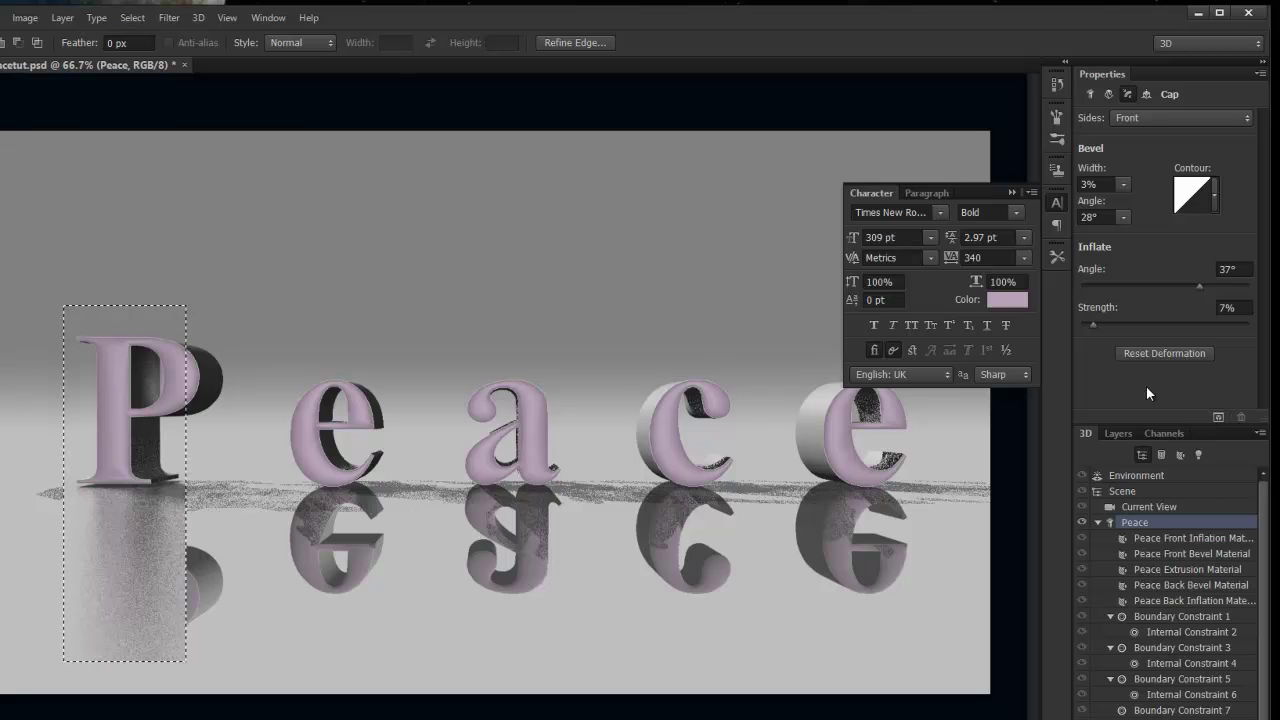
Clear the render selection around the P and set the front cap's inflation to 16% strength and a 48° angle
left_click(781, 309)
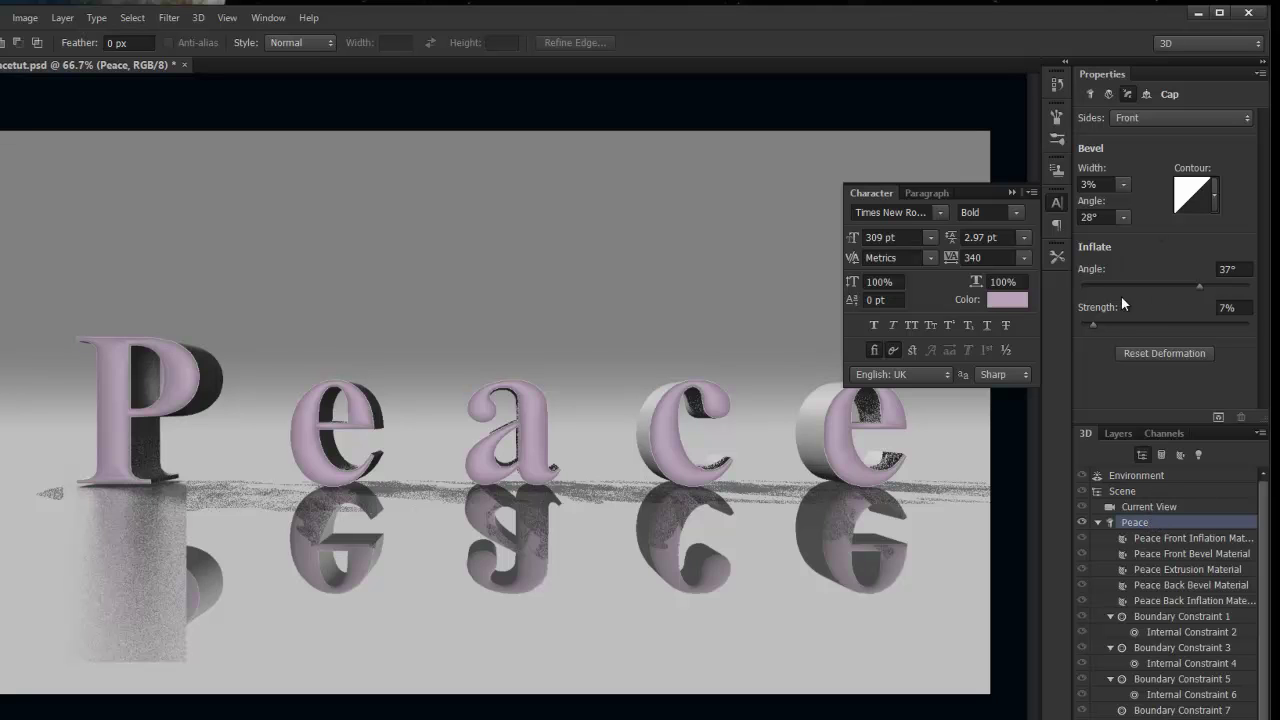
mouse_move(1096, 324)
left_mouse_down()
mouse_move(1117, 324)
mouse_move(1105, 326)
left_mouse_up()
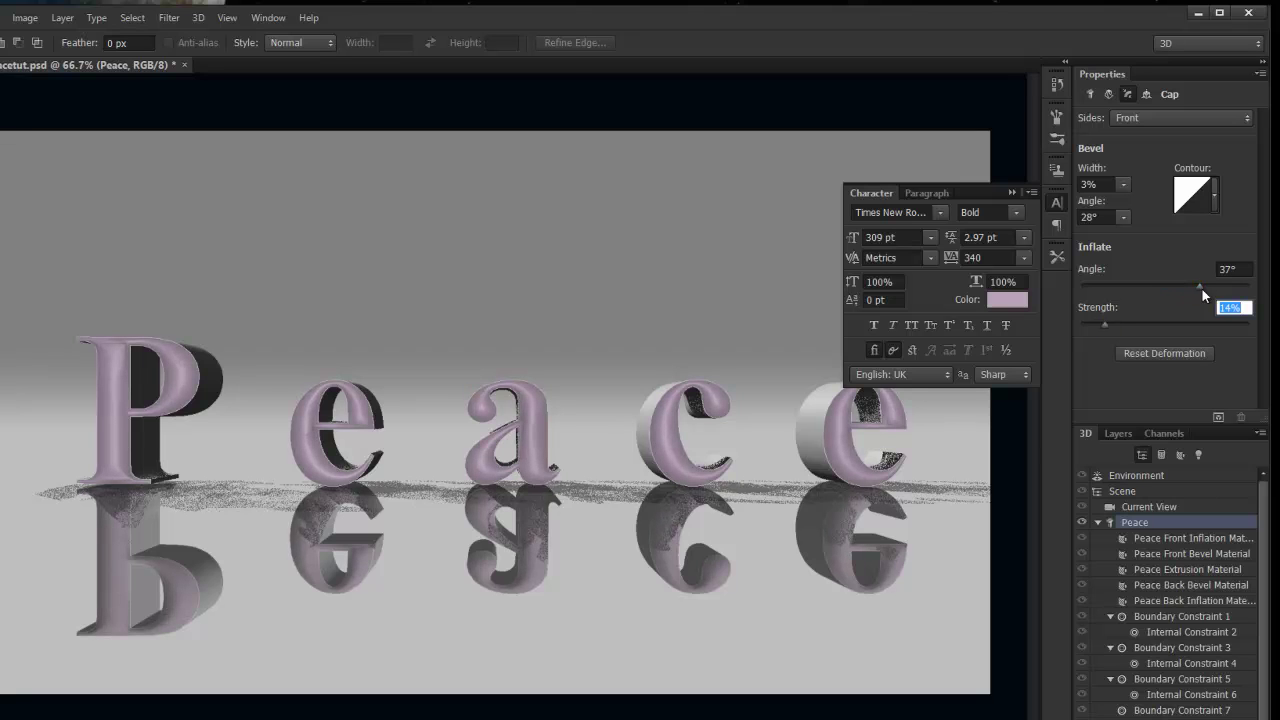
left_click_drag(1199, 285, 1209, 286)
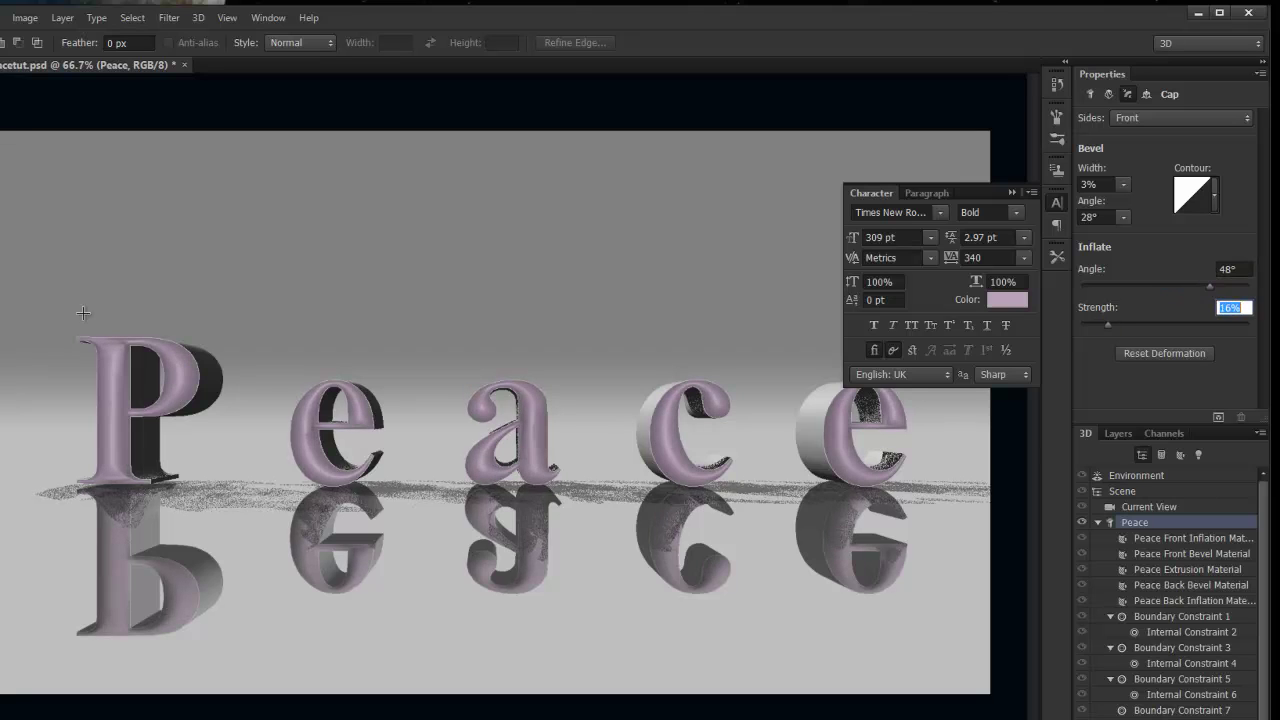
Run a partial test render of the area around the letter P, stop it and clear the selection
left_click_drag(47, 303, 201, 569)
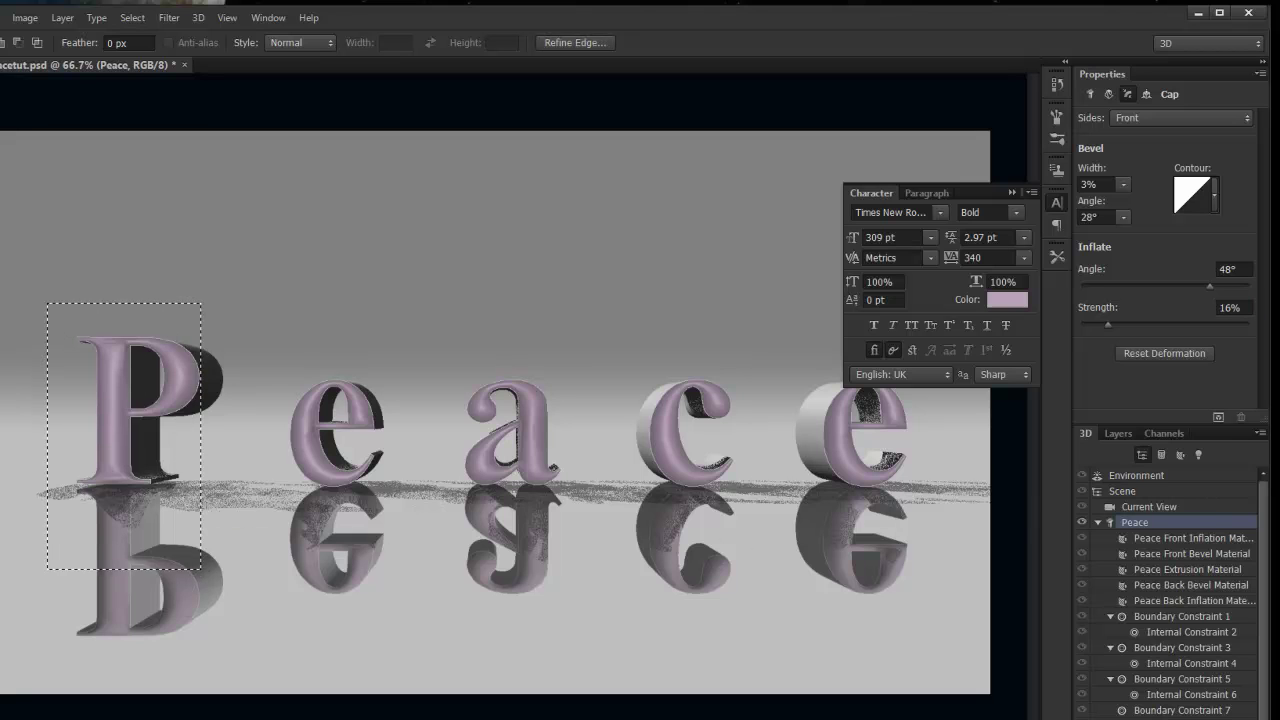
left_click(1219, 418)
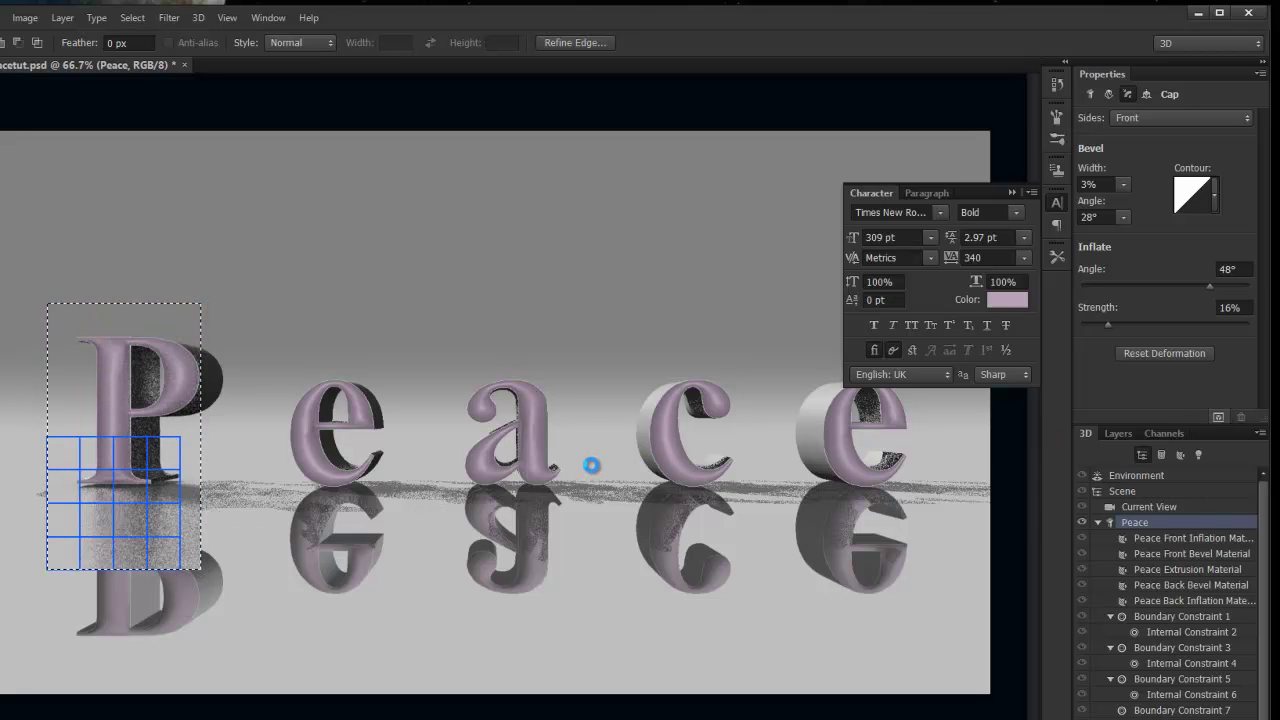
key("Escape")
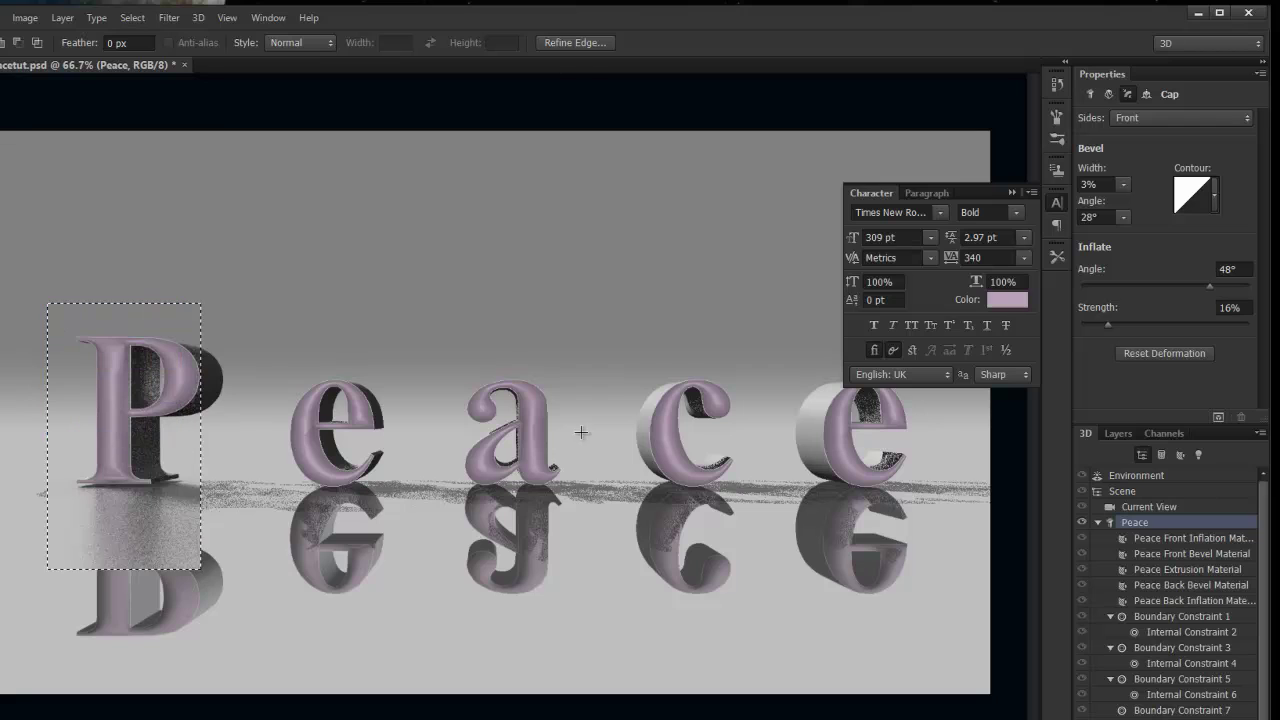
key("ctrl+d")
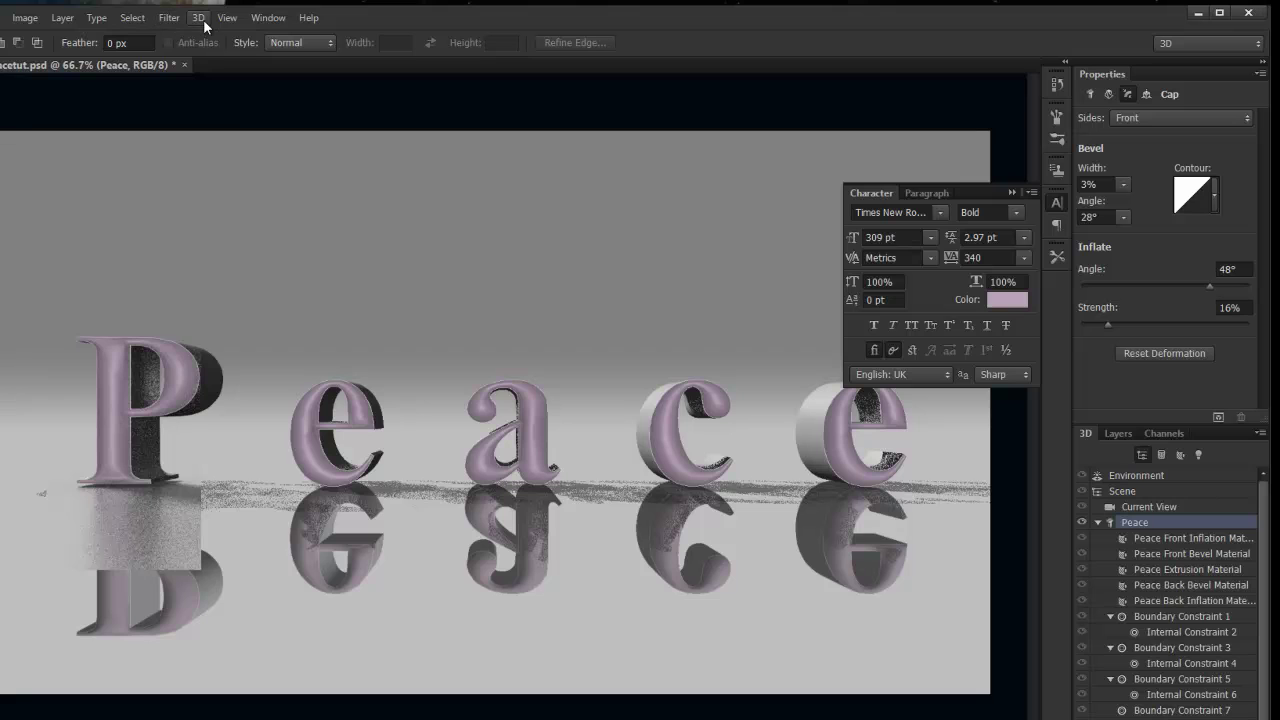
Split the Peace extrusion into separate letter meshes and suppress the animation-loss warning from showing again
key("v")
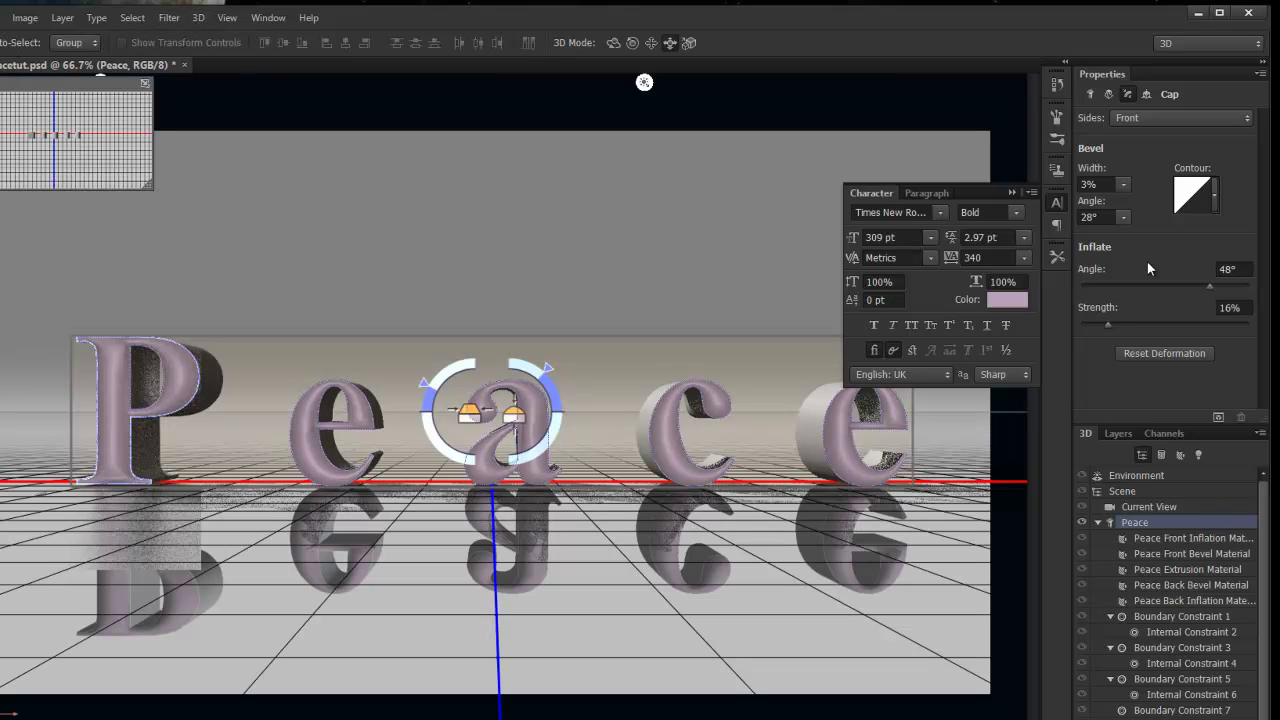
left_click(1089, 94)
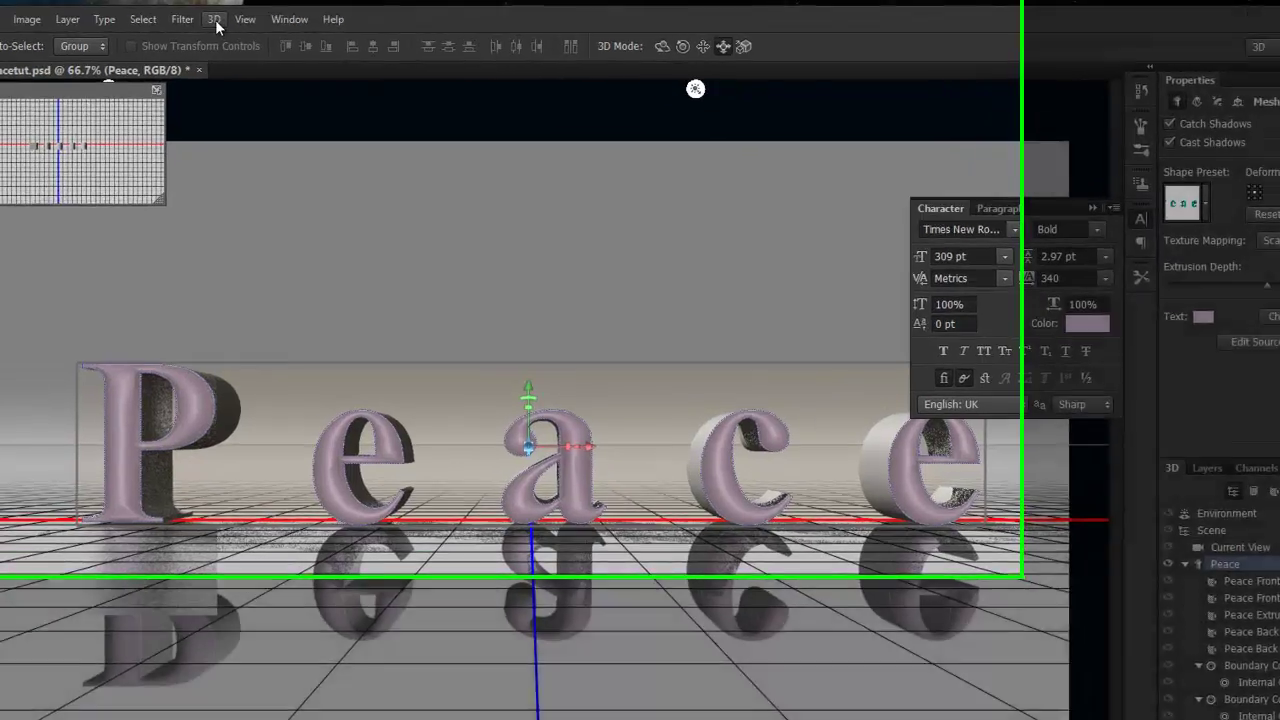
left_click(201, 19)
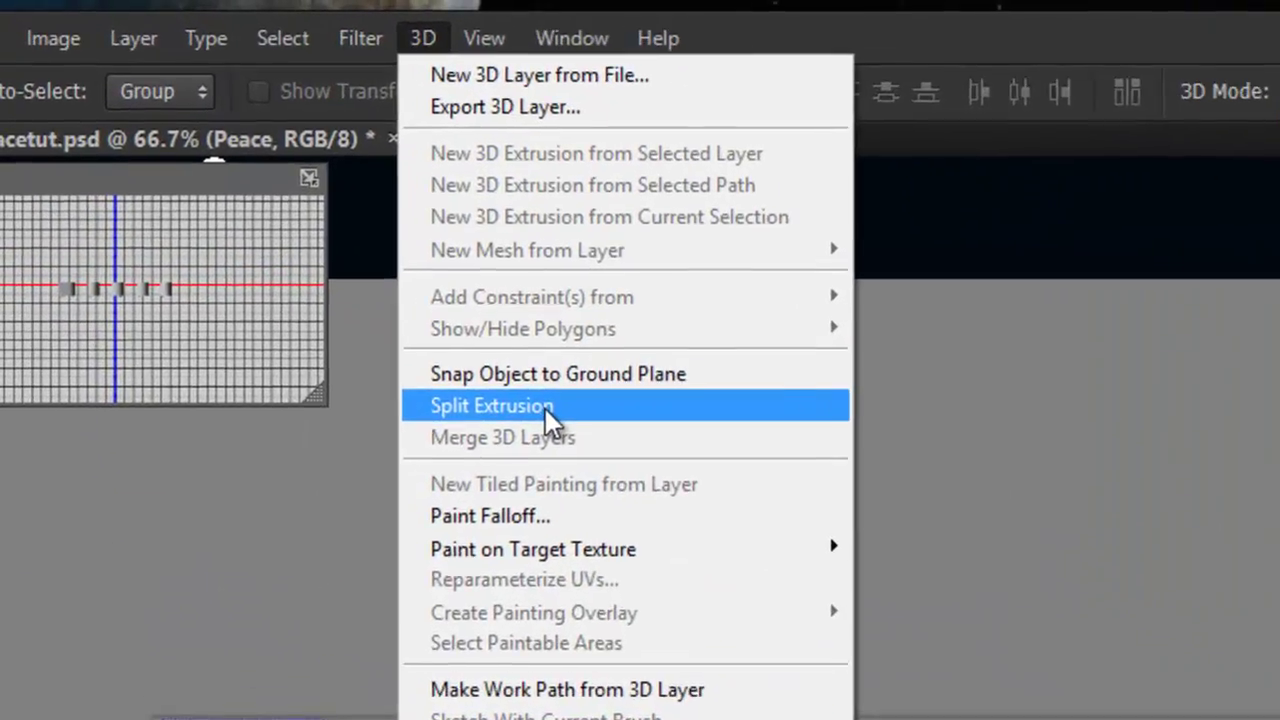
left_click(545, 408)
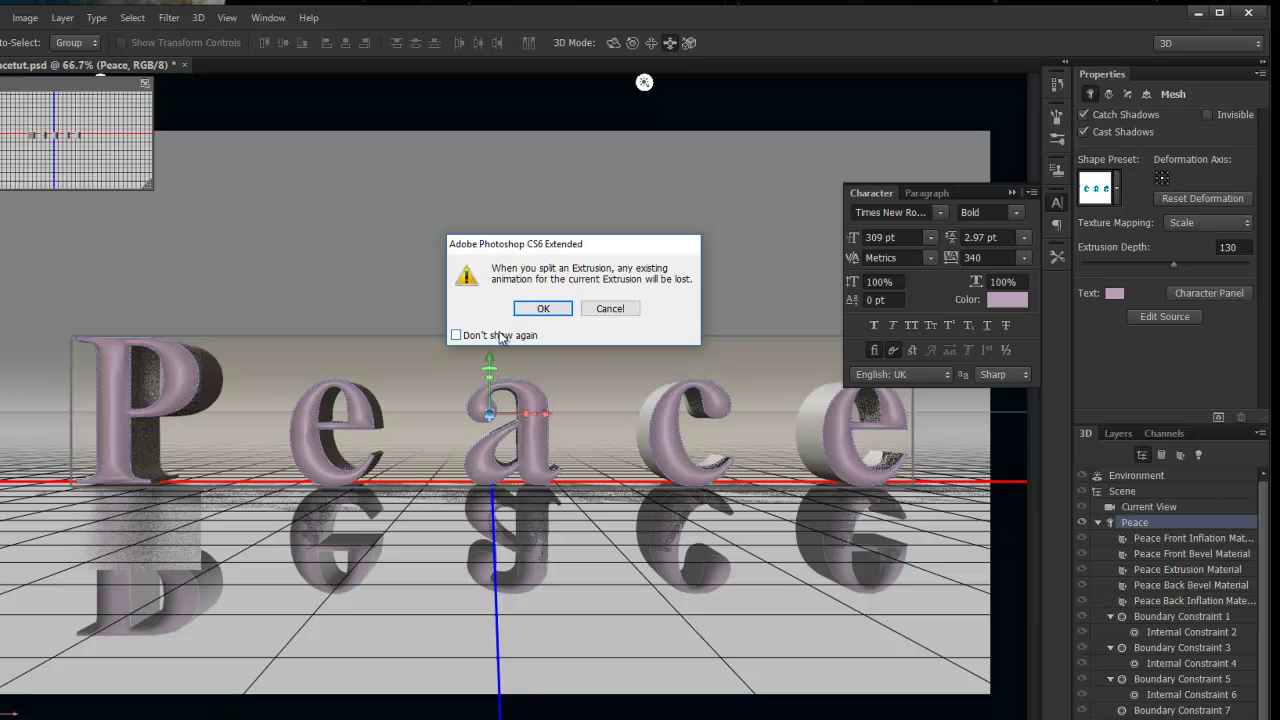
left_click(537, 336)
left_click(543, 308)
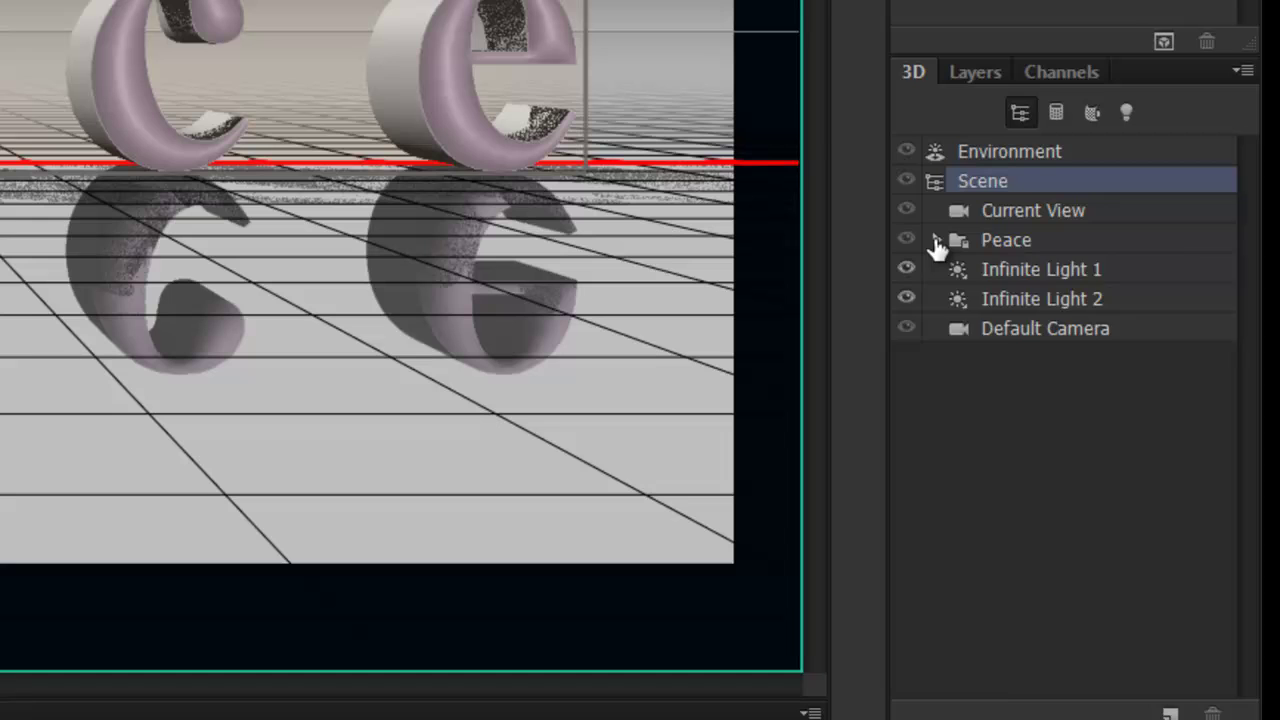
Orbit the current view to see the text from the side and move the P mesh forward along the Z axis
left_click(936, 241)
left_click_drag(1253, 283, 1253, 305)
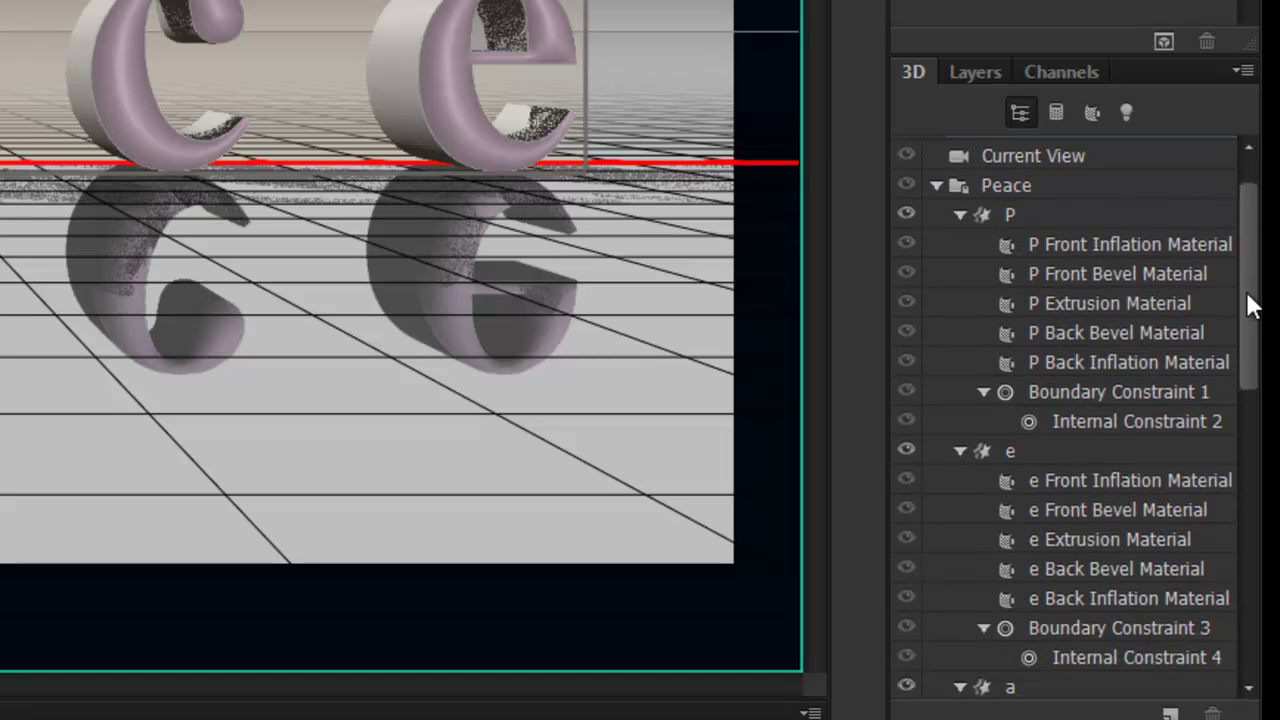
left_click(1057, 216)
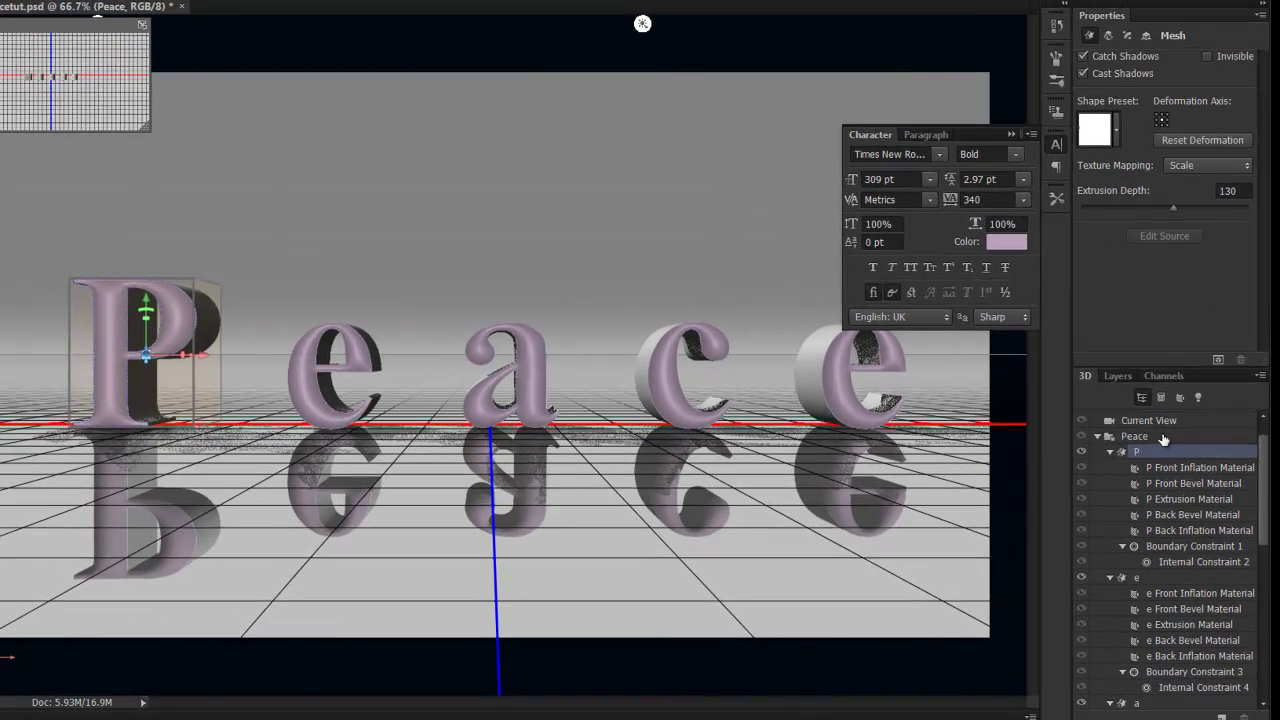
left_click(1150, 421)
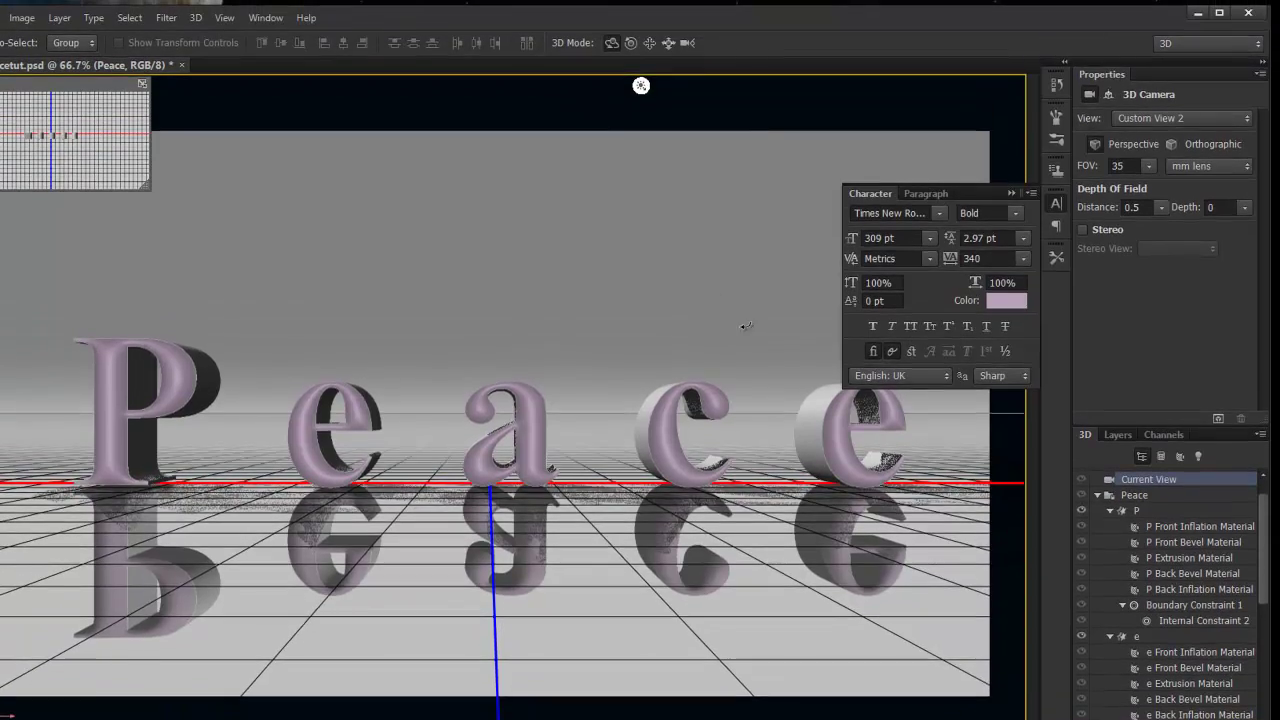
left_click_drag(746, 266, 662, 286)
left_click_drag(661, 346, 873, 437)
left_click(1178, 511)
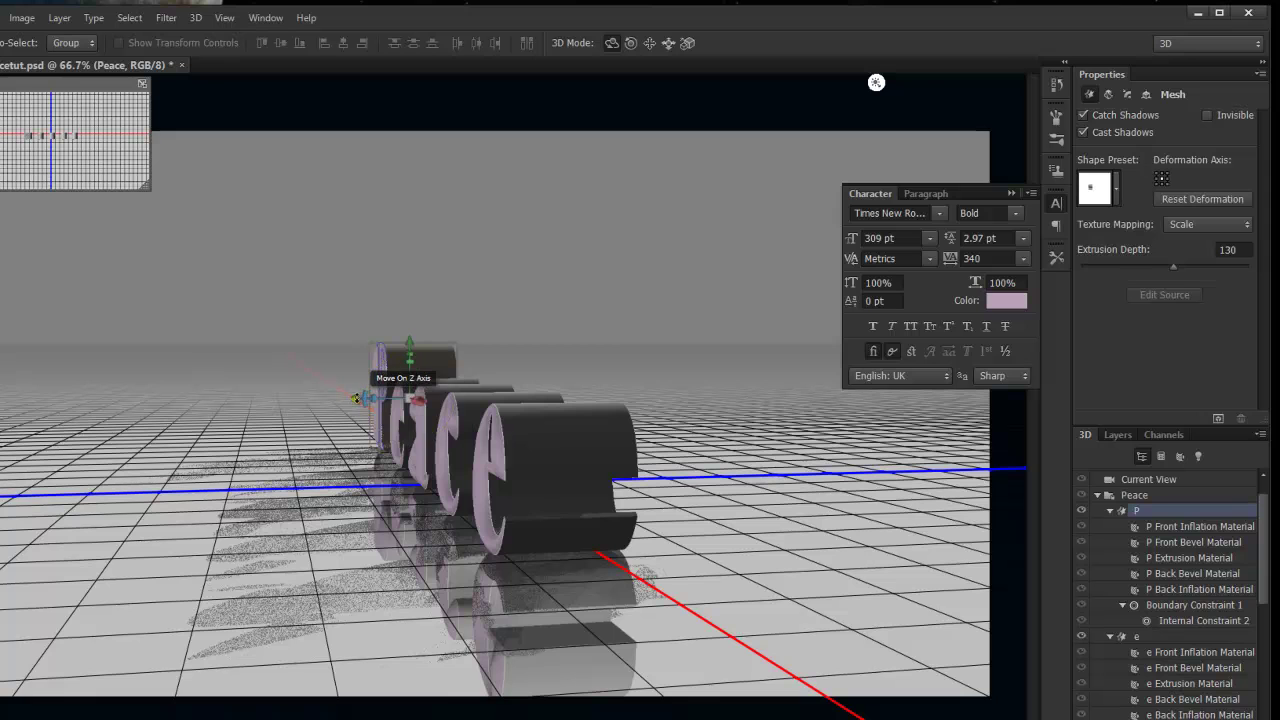
left_click_drag(355, 399, 204, 402)
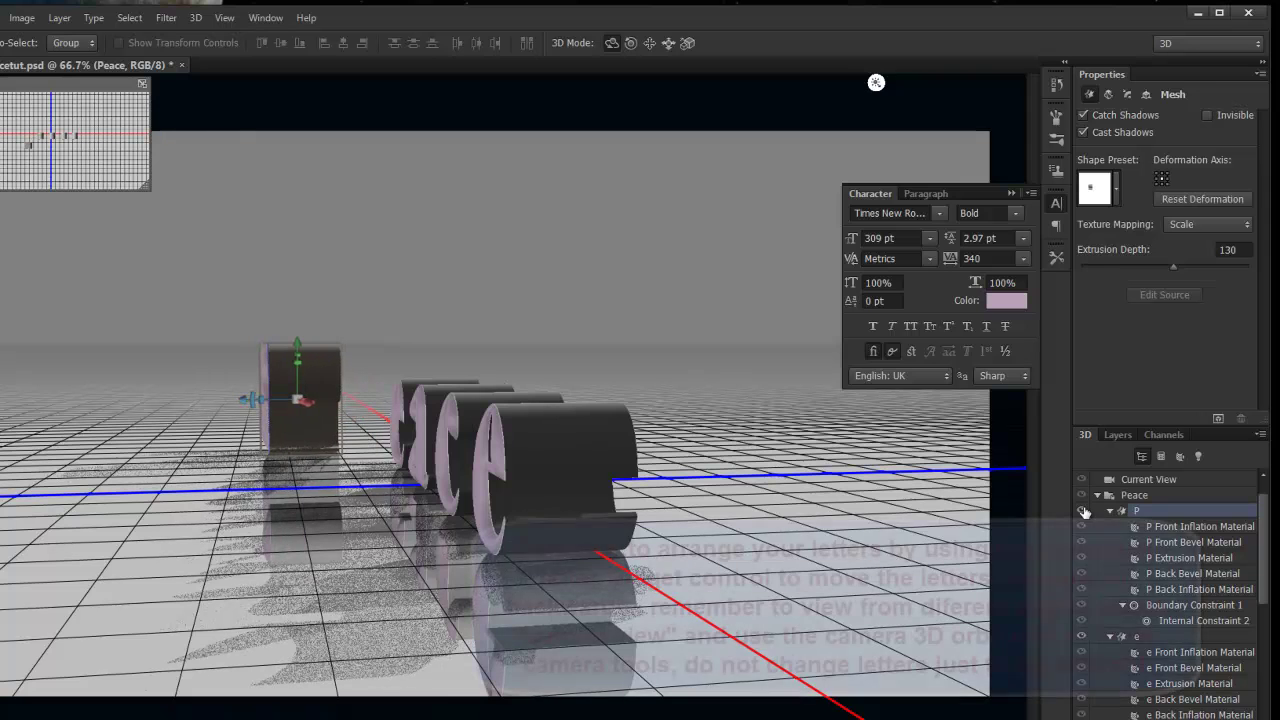
Move the first e forward and the c and last e backward along the Z axis, and set the letters' extrusion depth to 85
left_click(420, 430)
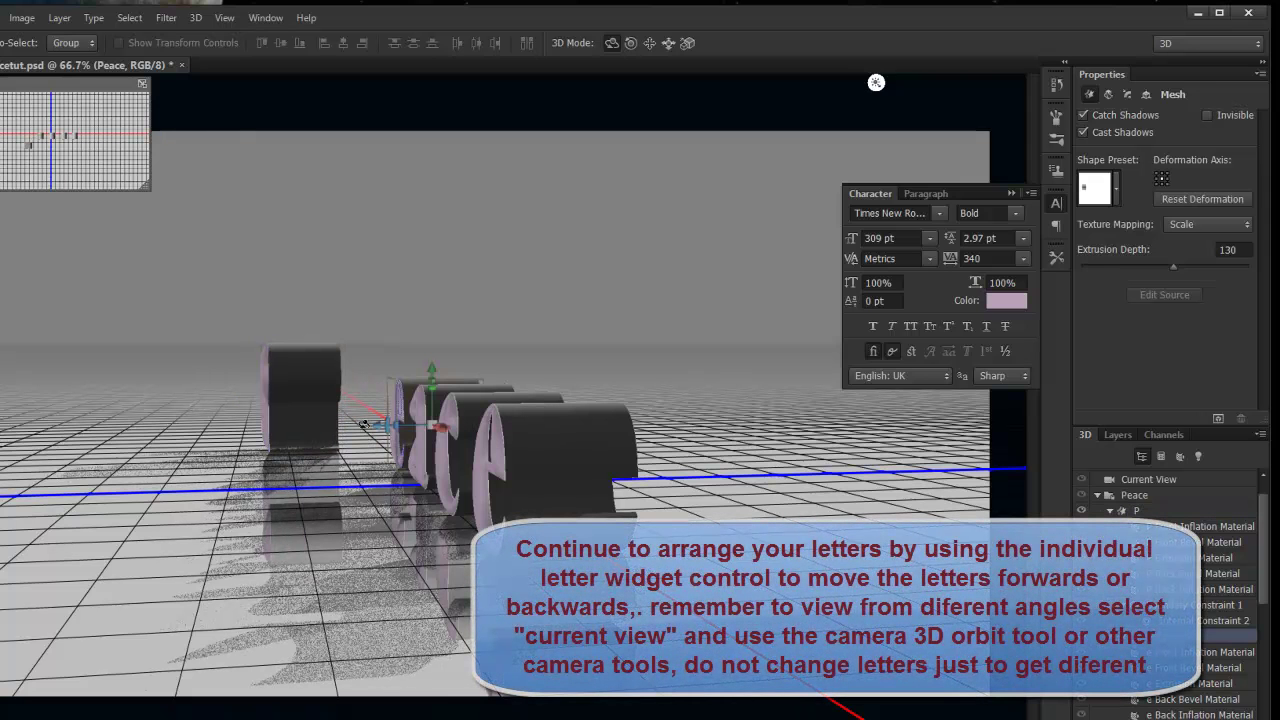
left_click_drag(378, 426, 307, 426)
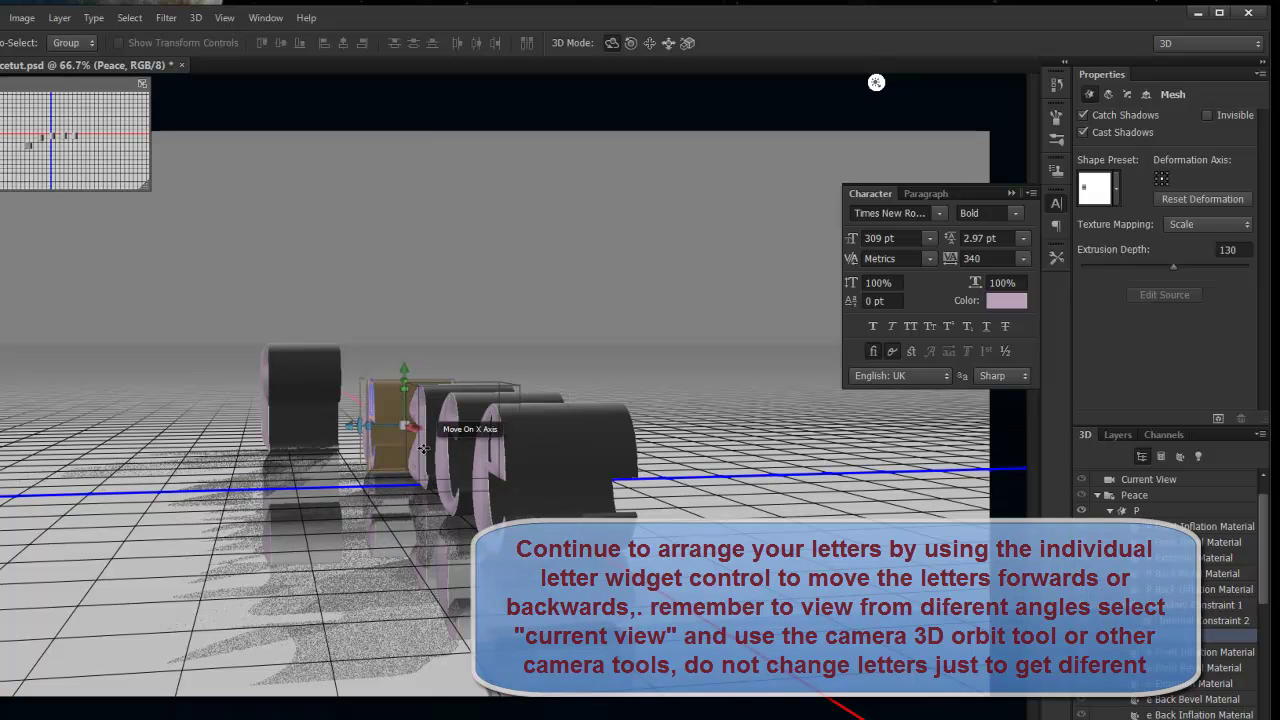
scroll(1263, 690, "down", 5)
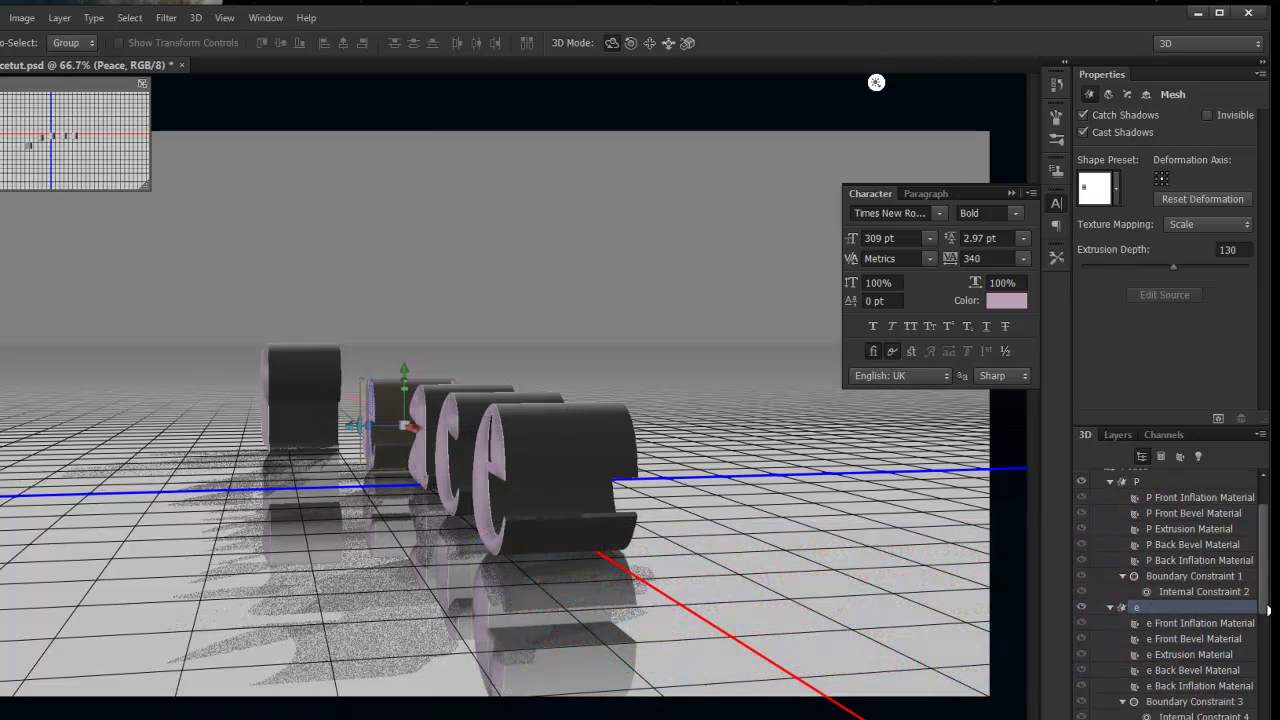
left_click(1174, 652)
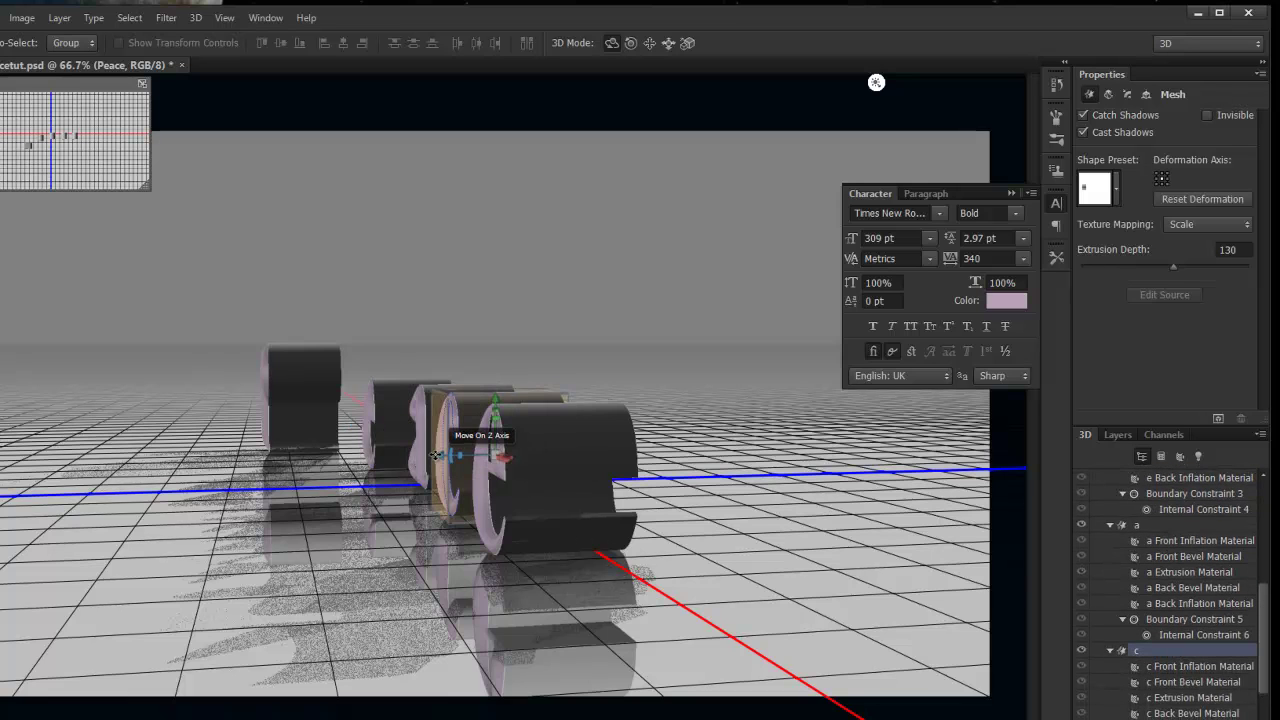
left_click_drag(445, 456, 529, 450)
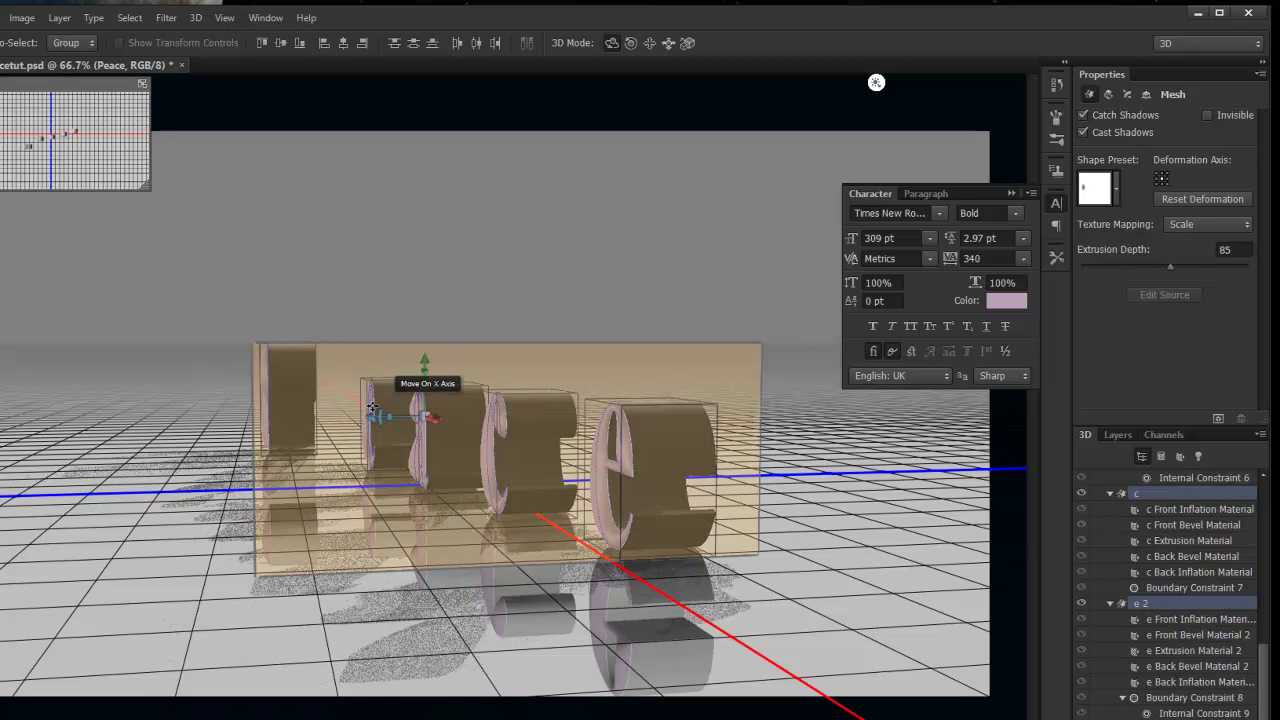
scroll(440, 312, "up", 1)
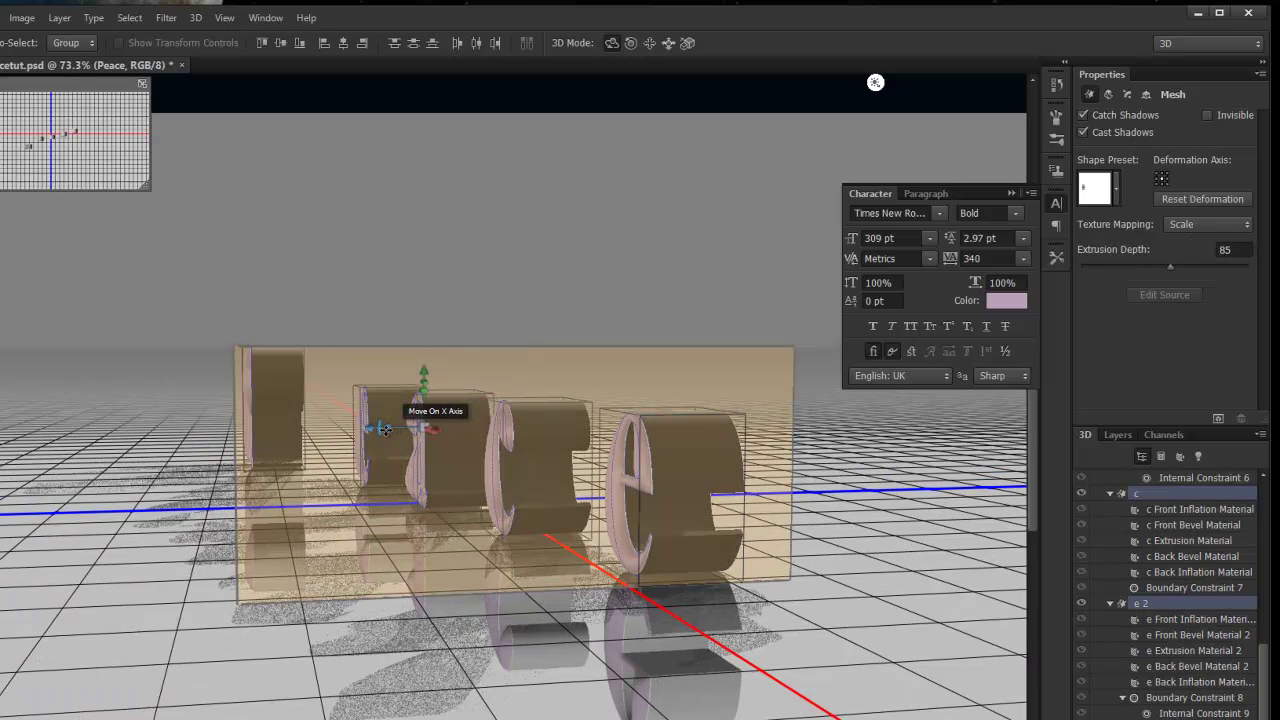
left_click_drag(432, 426, 434, 428)
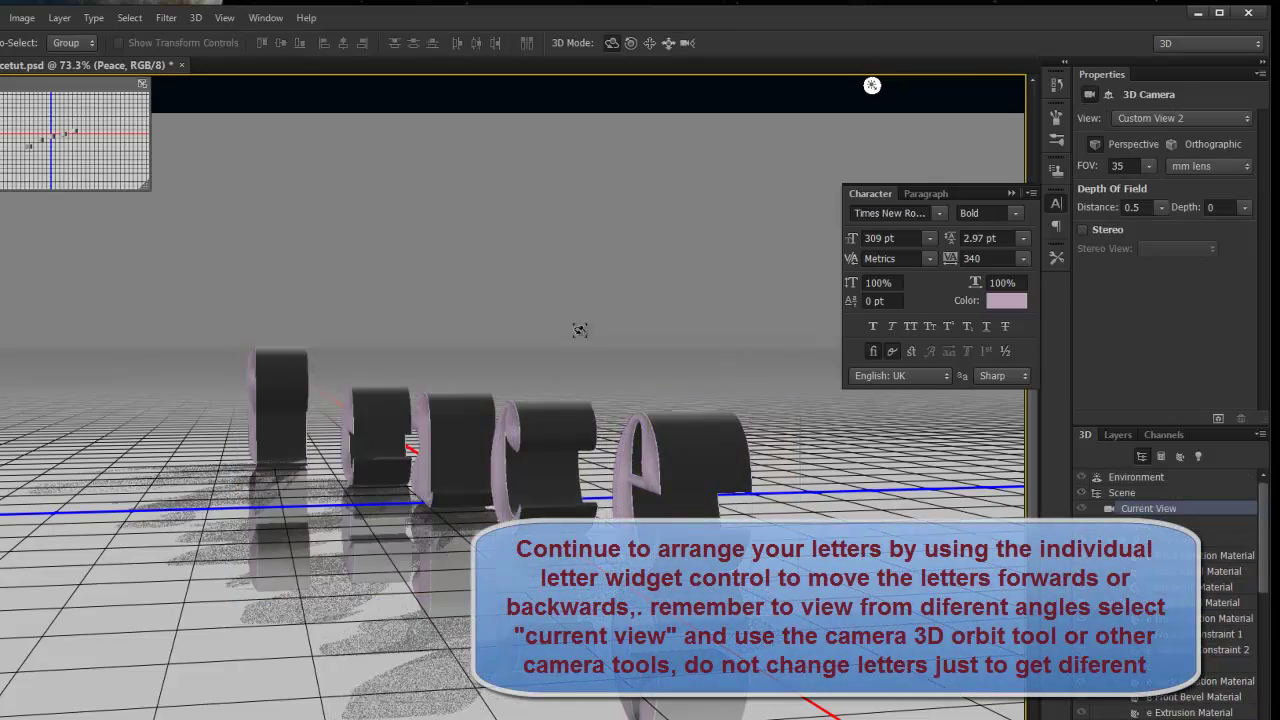
Orbit the camera to look down on the staggered letters and reposition the last e along the Z axis
left_click_drag(608, 308, 556, 374)
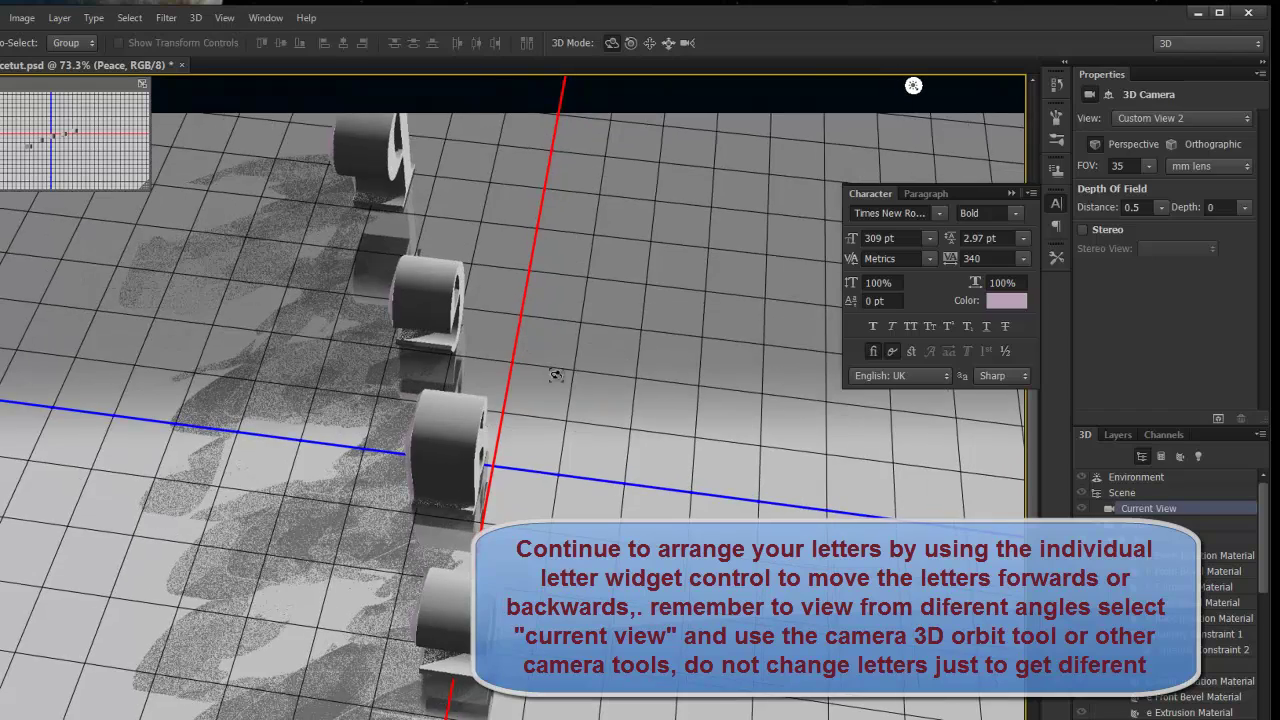
key("ctrl+minus")
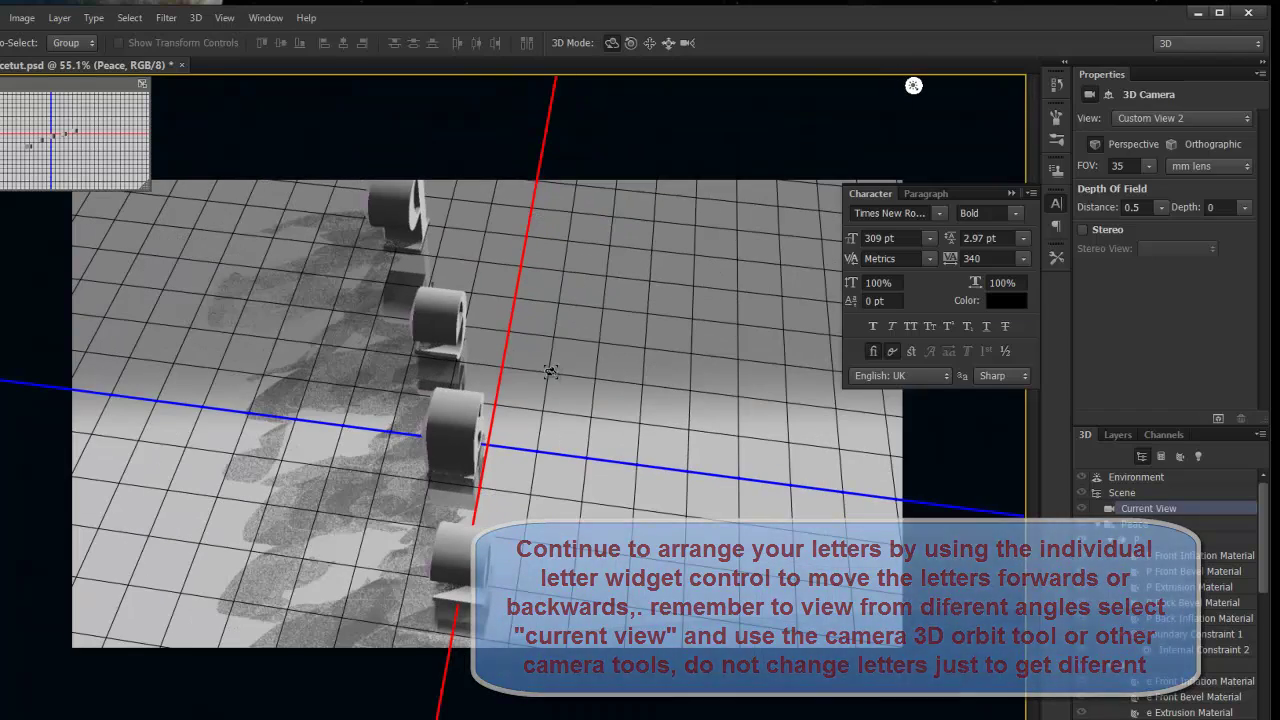
key("ctrl+plus")
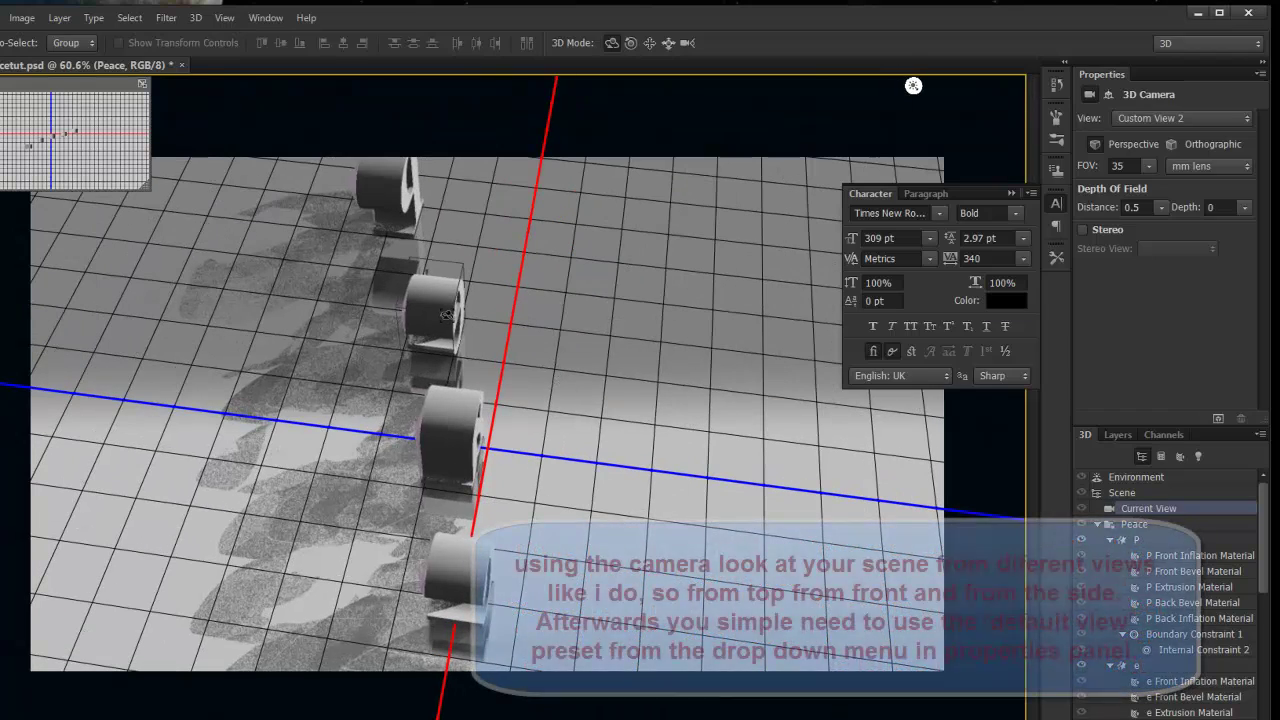
left_click(451, 409)
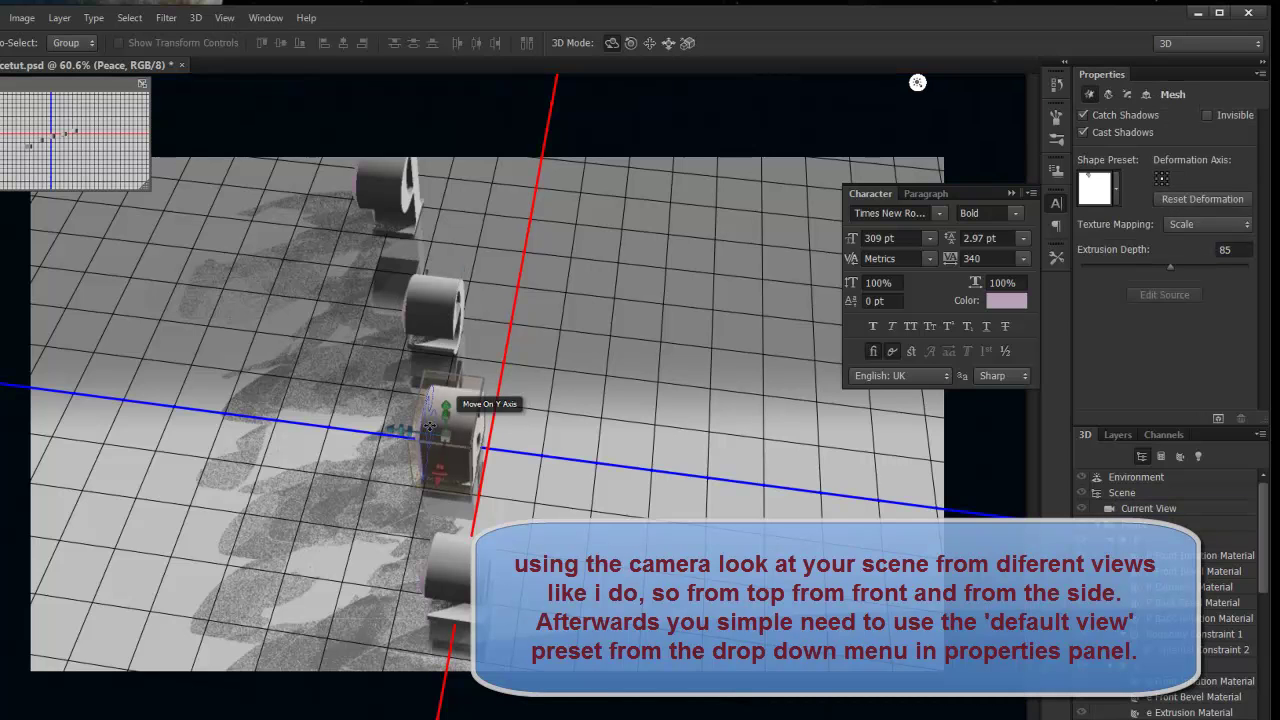
left_click_drag(420, 424, 419, 575)
left_click(687, 43)
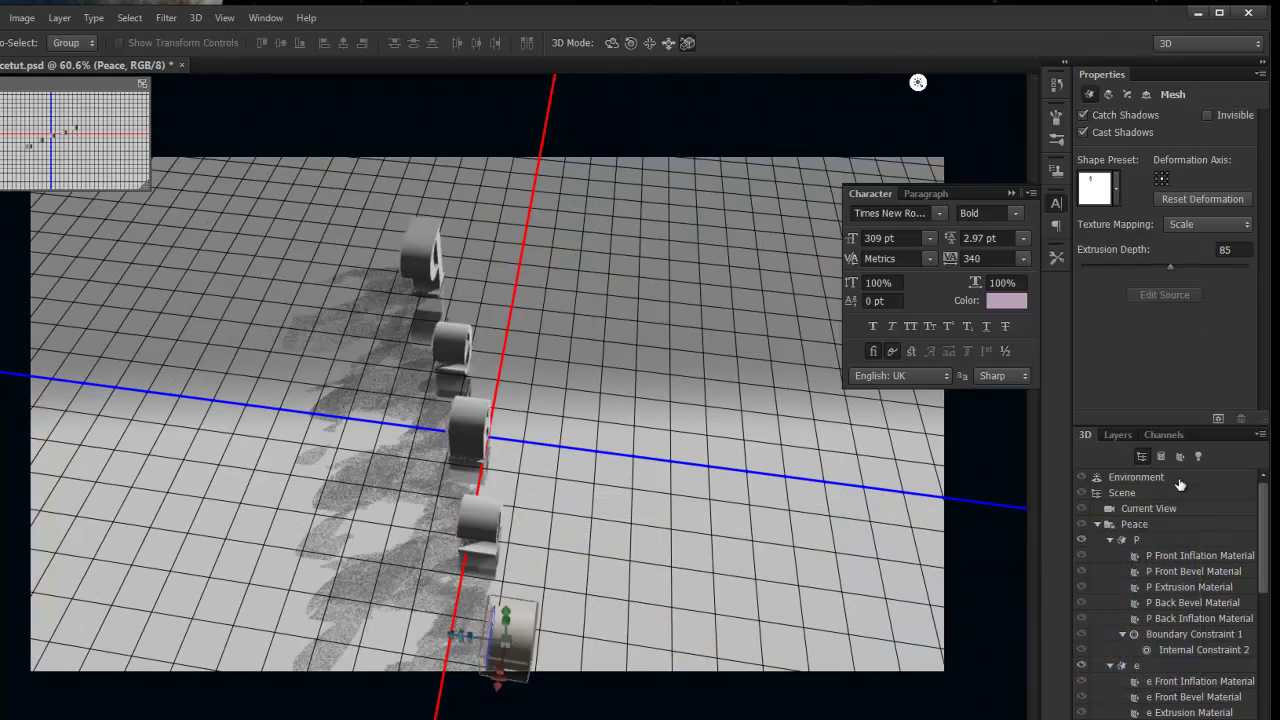
Return the 3D camera of the current view to the Default view preset
left_click(1168, 510)
left_click(1179, 111)
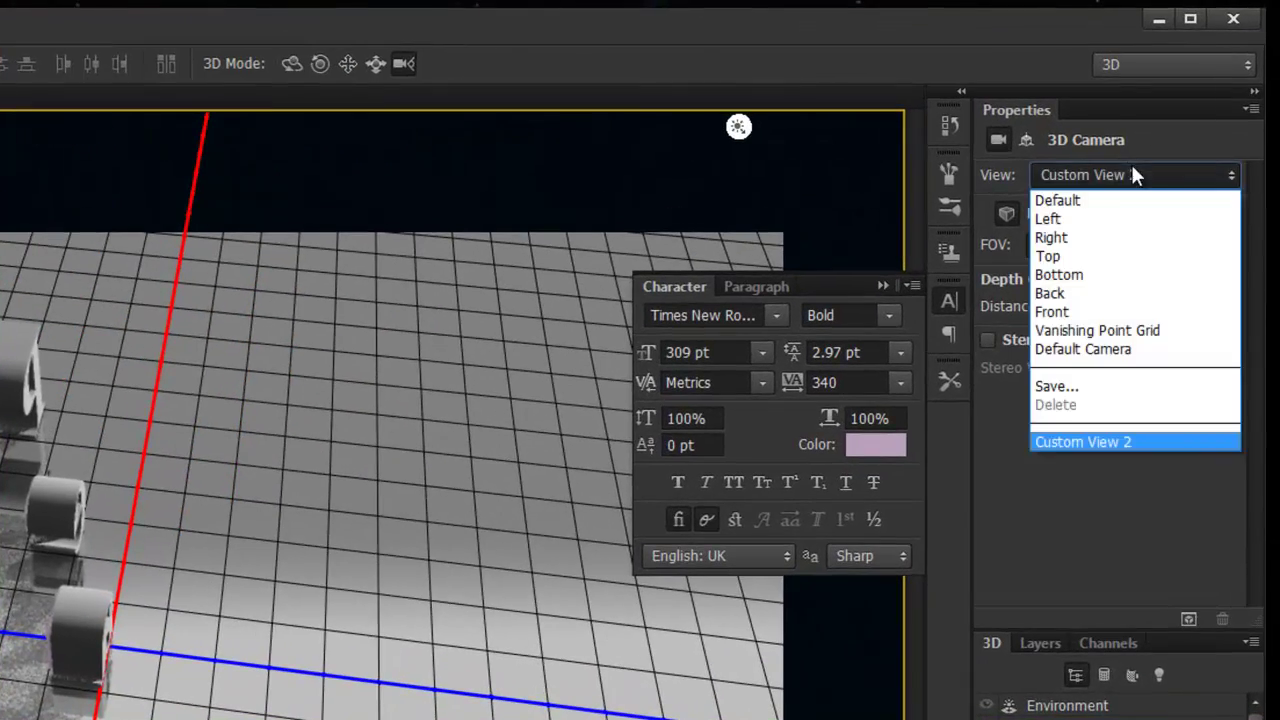
left_click(1155, 135)
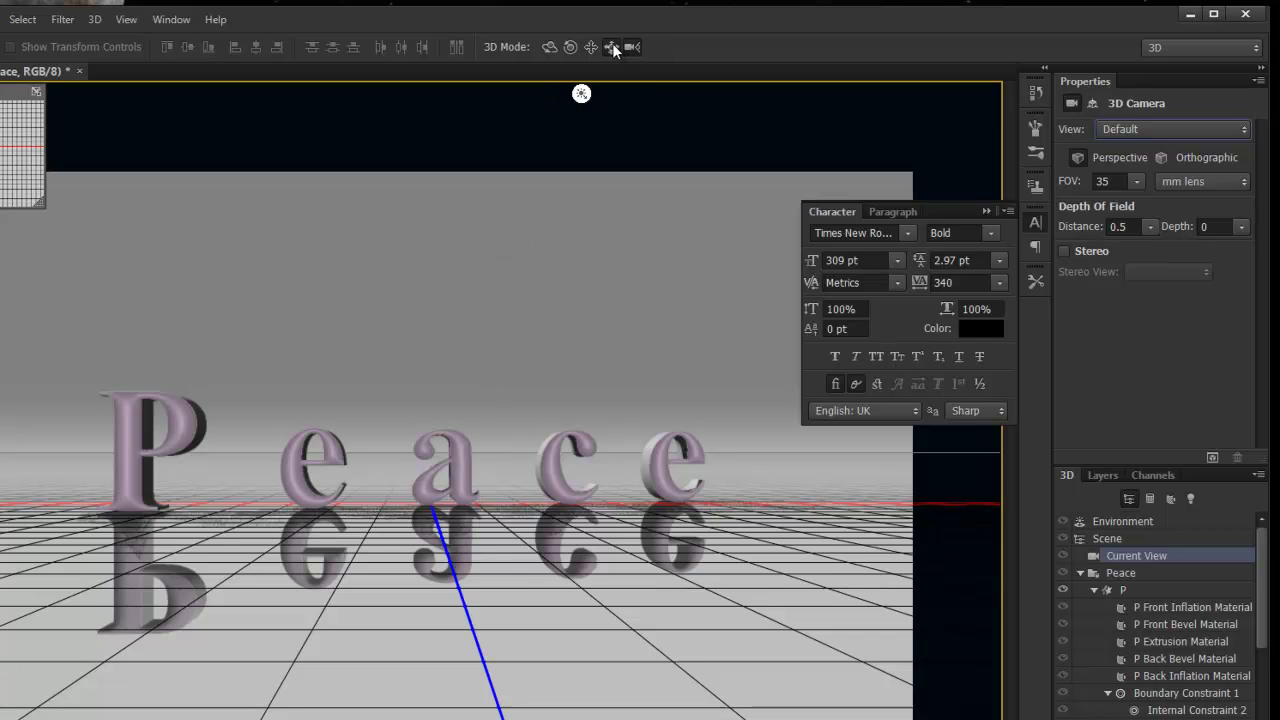
Orbit the current view to a low three-quarter angle with the P nearest, and scale up the P and first e uniformly
left_click_drag(503, 322, 501, 500)
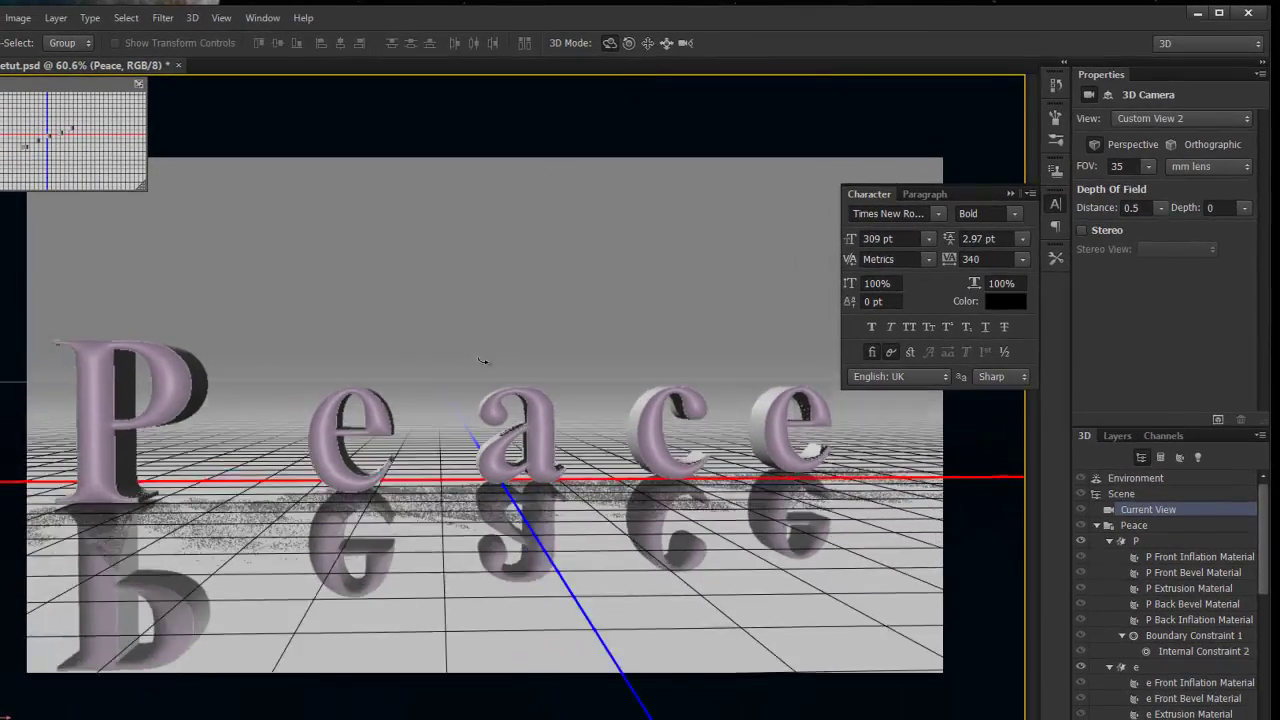
left_click_drag(483, 360, 537, 359)
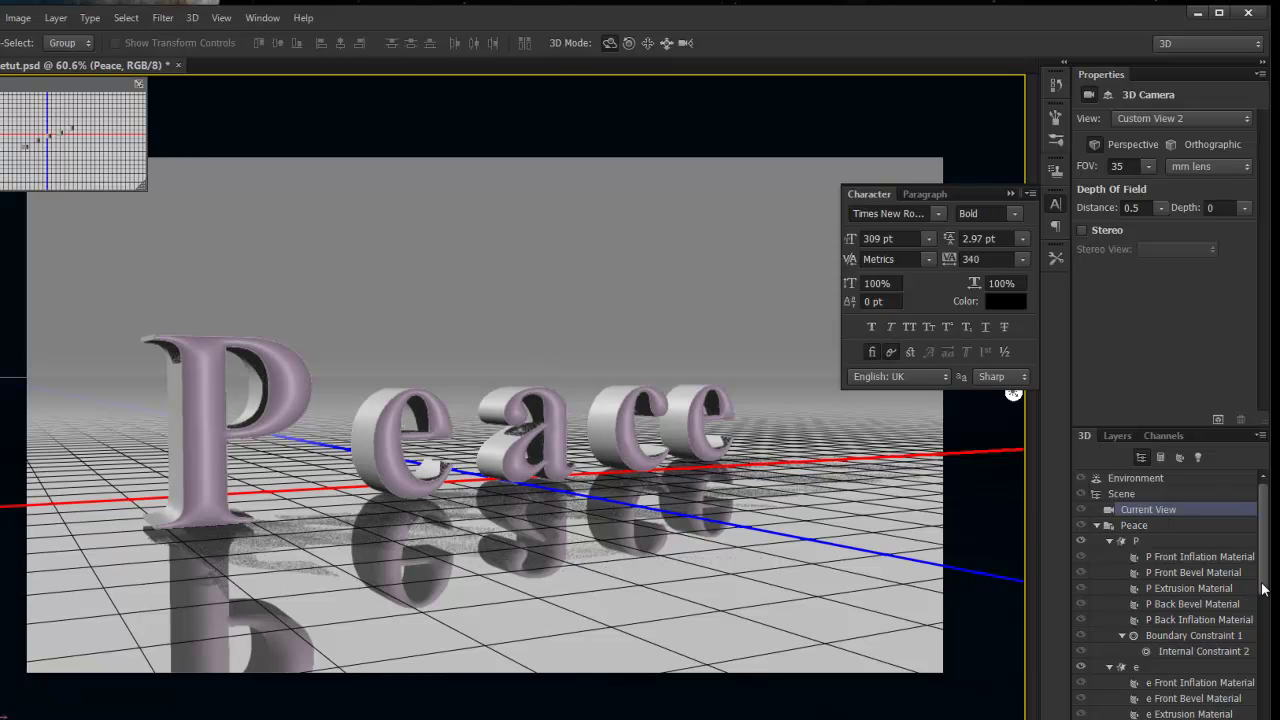
left_click(1168, 542)
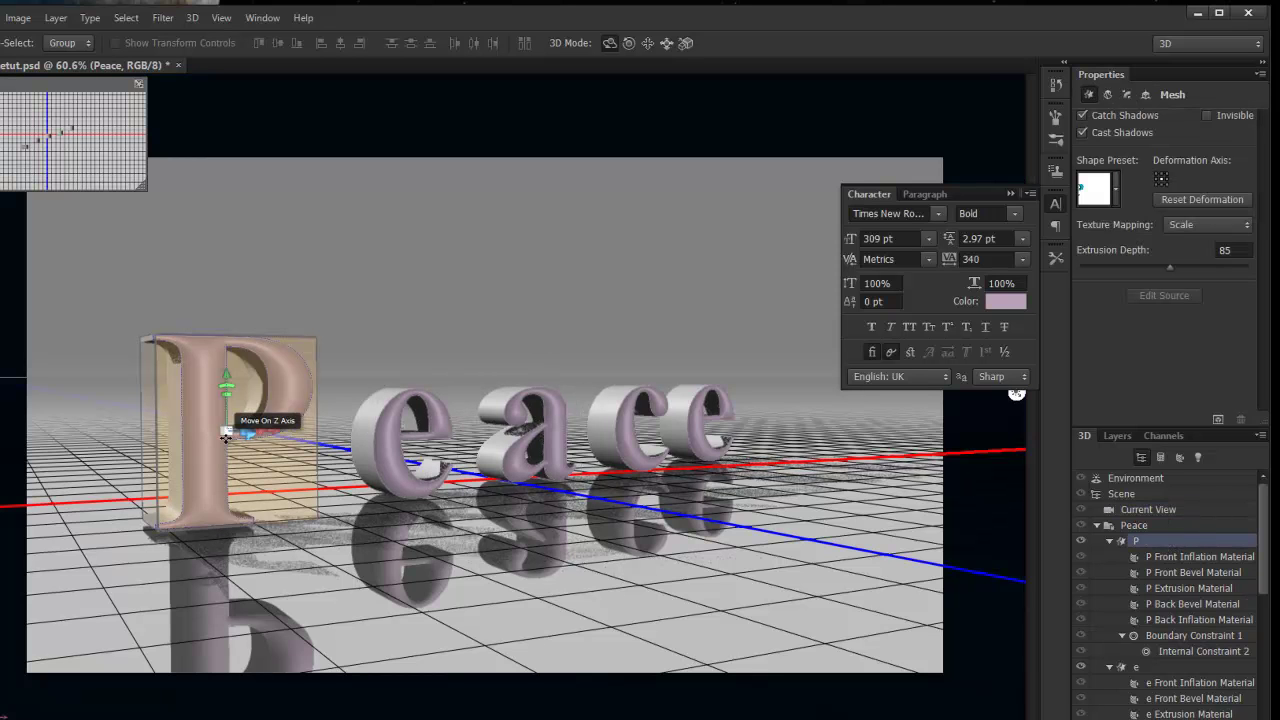
left_click_drag(230, 428, 250, 392)
left_click(400, 440)
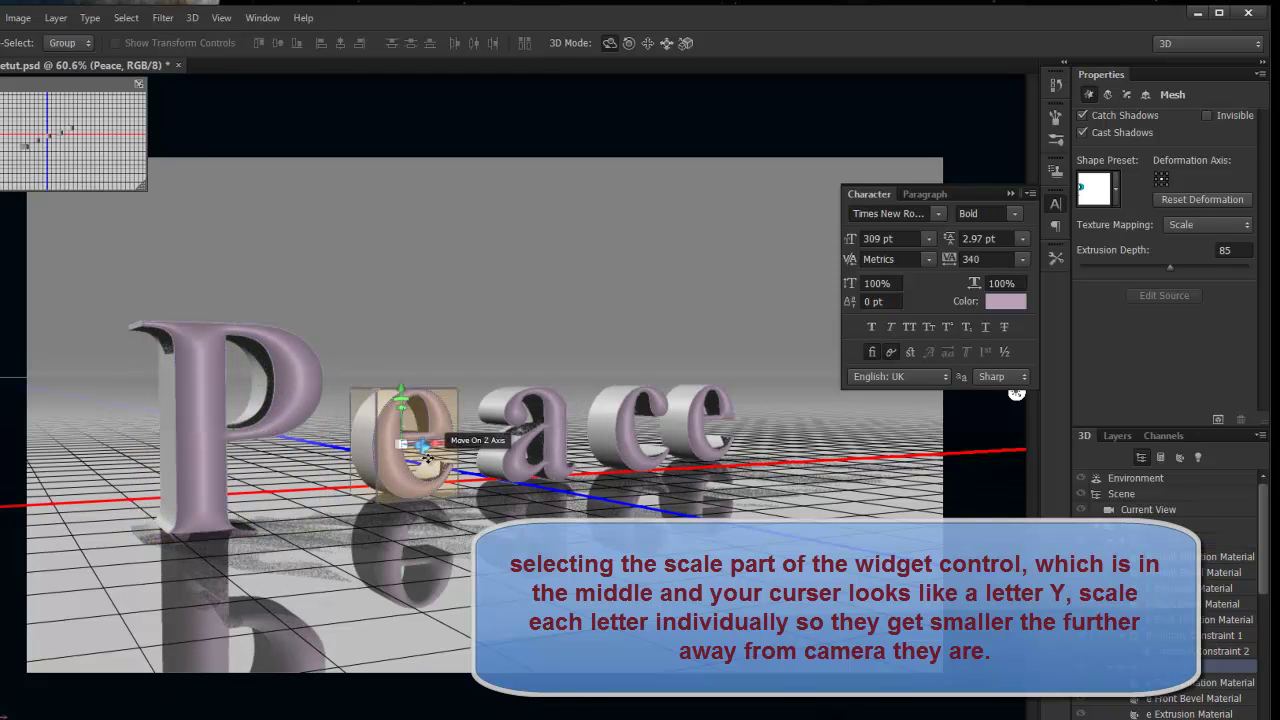
left_click_drag(400, 443, 409, 391)
Adjust the P along the Y axis, snap it to the ground plane, and check the letters' ground contact without the 3D overlays
left_click(221, 453)
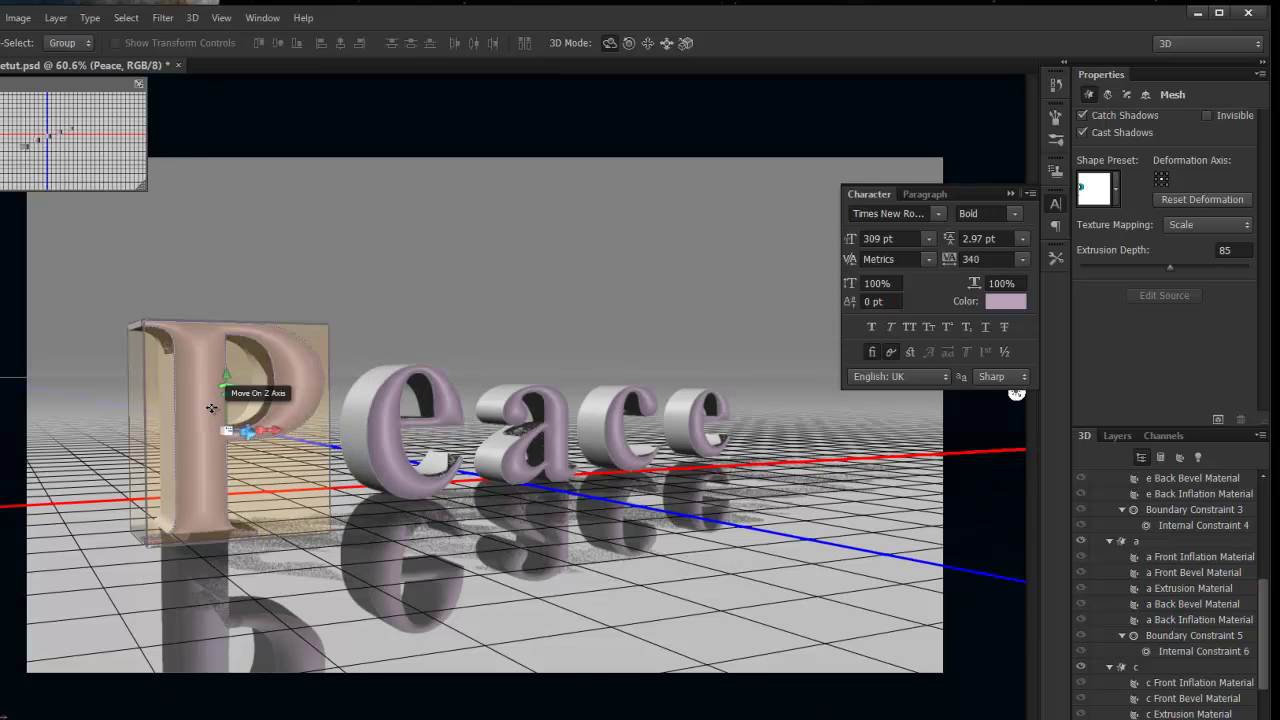
left_click_drag(226, 380, 226, 374)
left_click(192, 18)
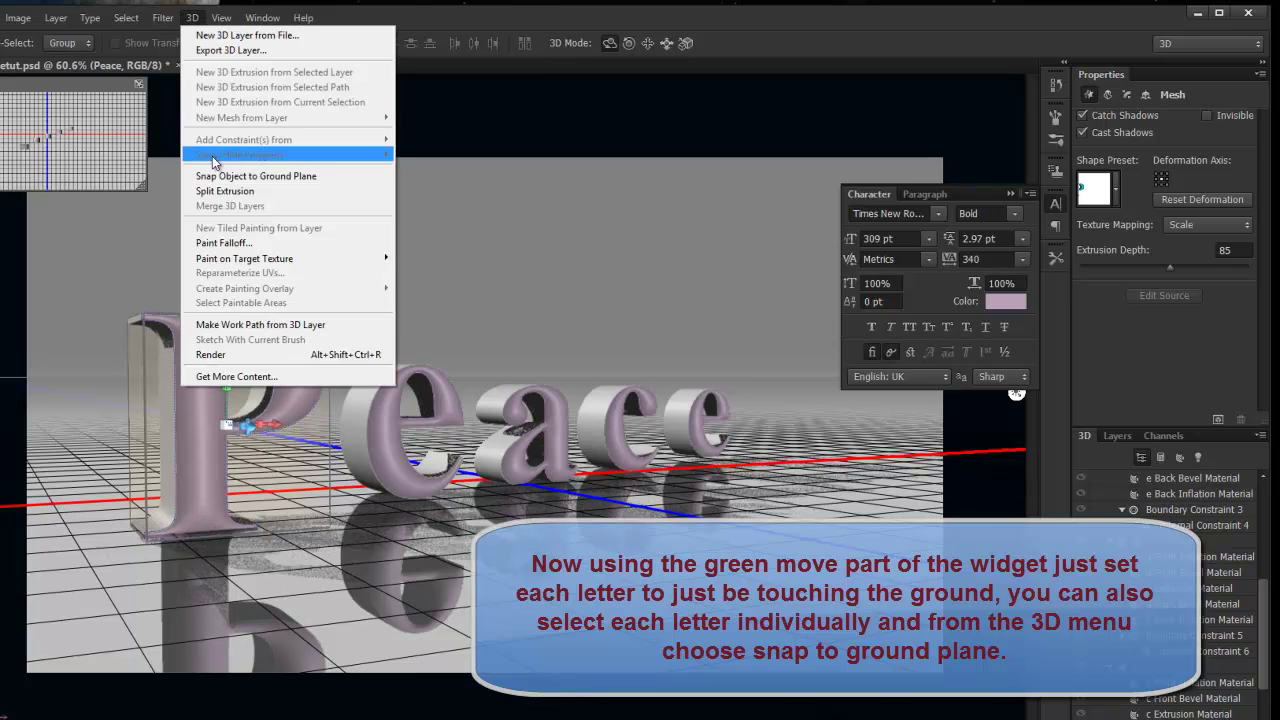
left_click(218, 176)
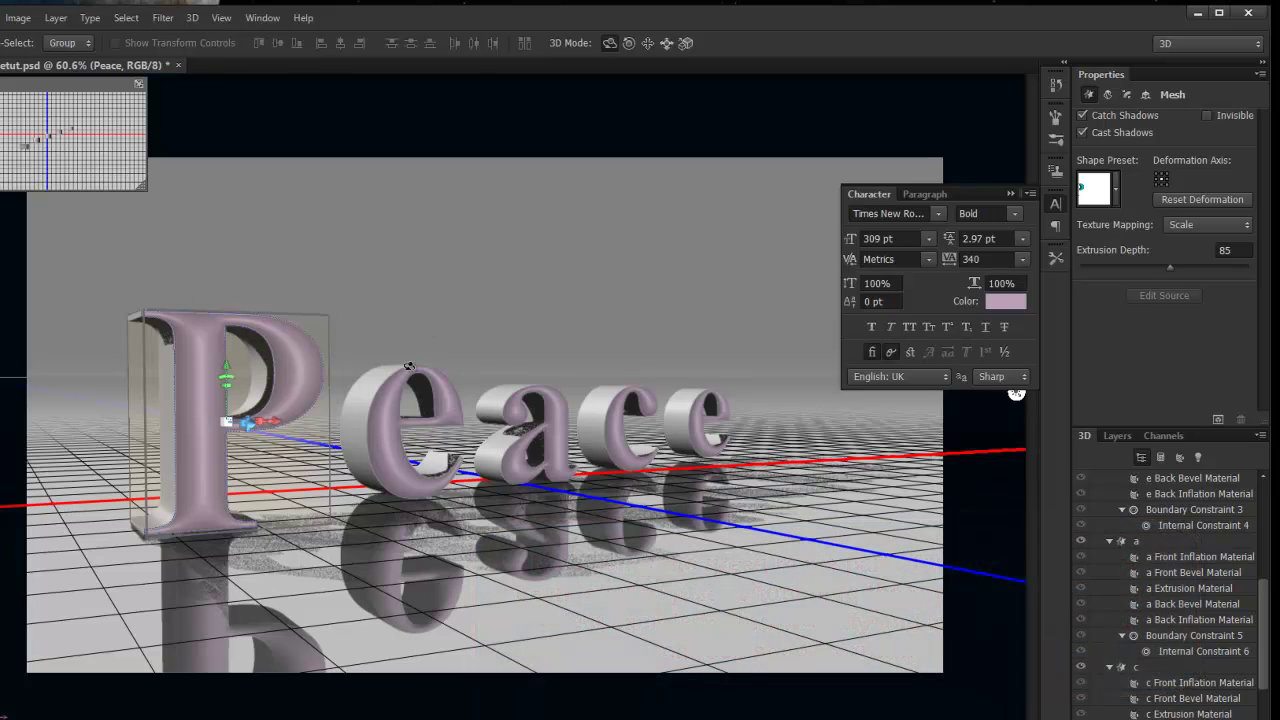
left_click(405, 430)
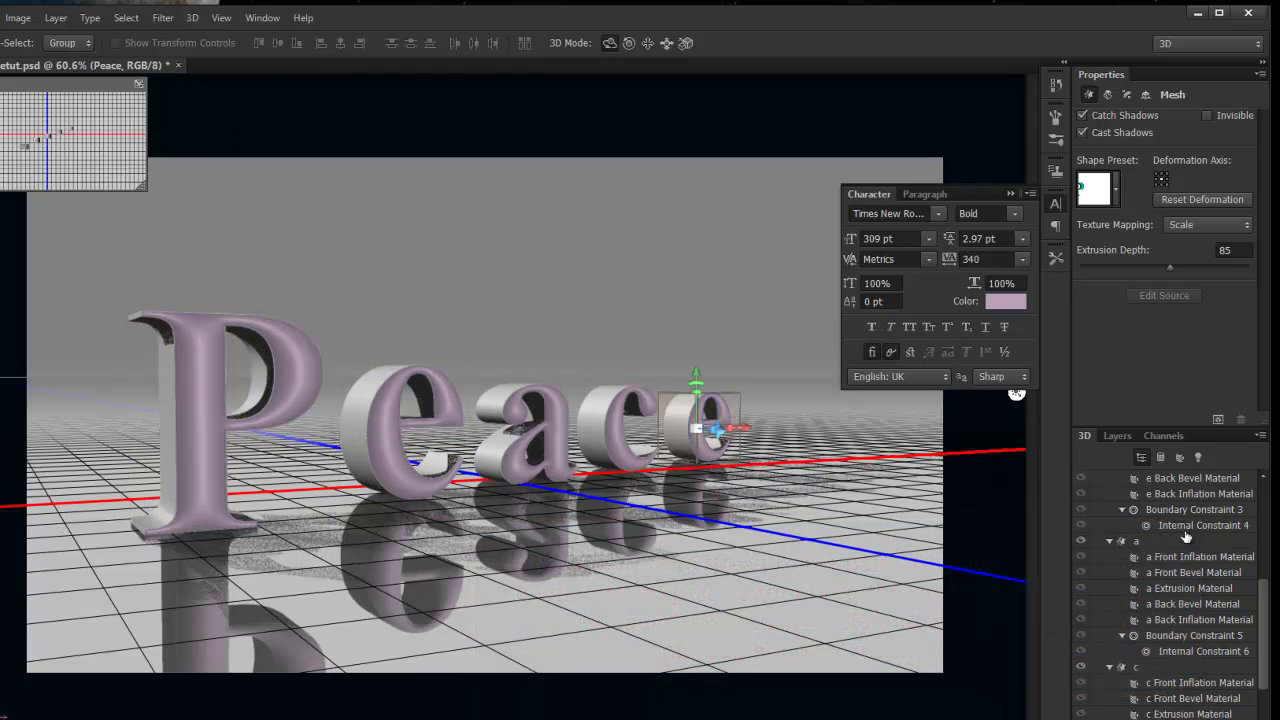
key("m")
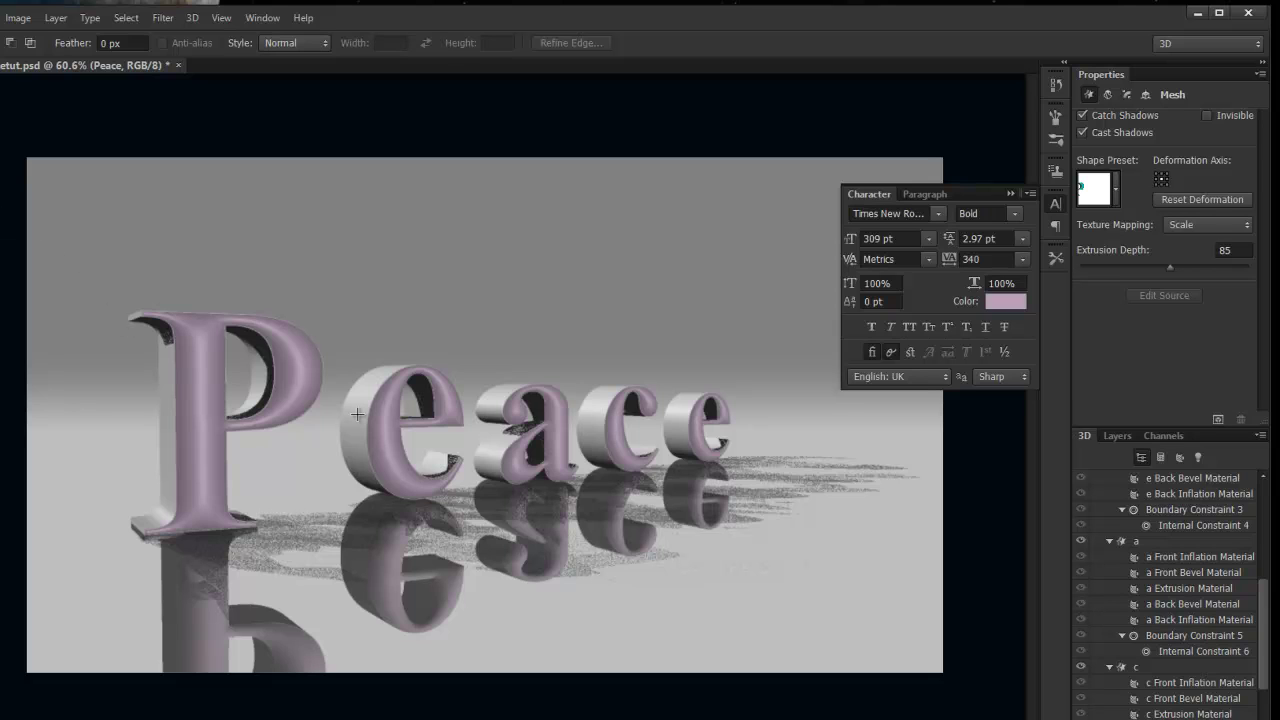
key("v")
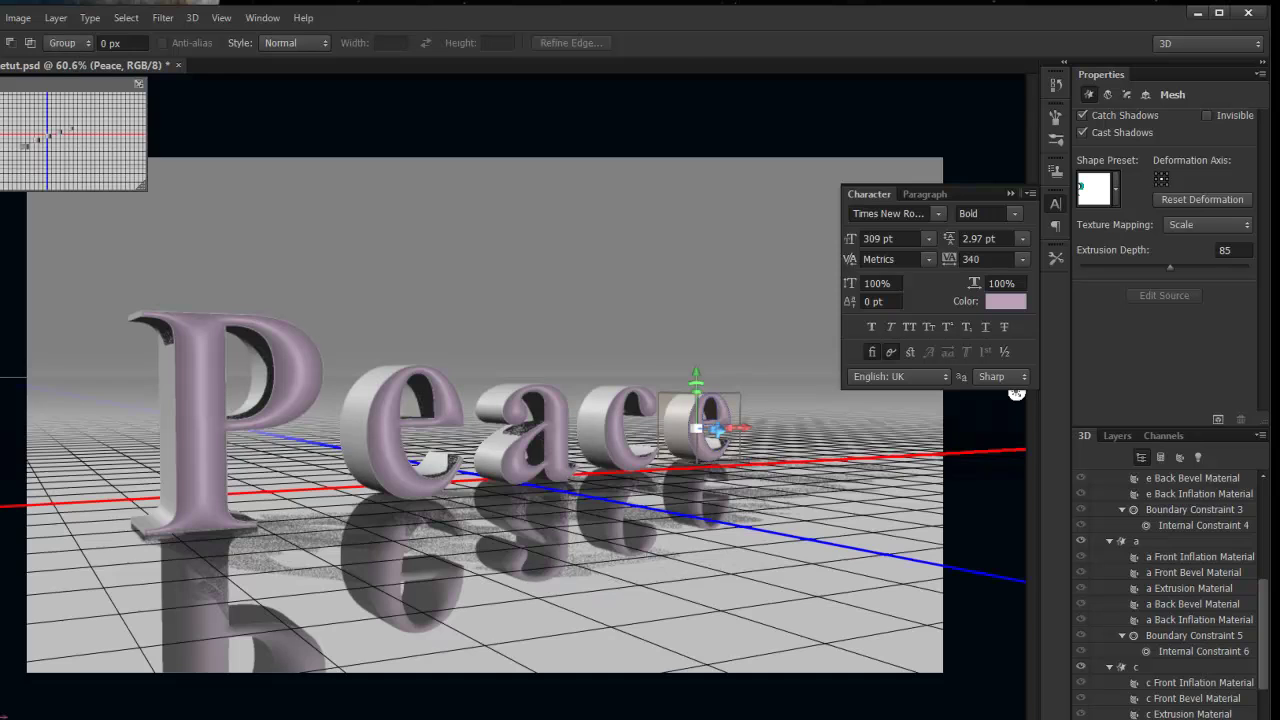
Collapse the Peace group and set the current view camera's depth of field to distance 0.01 and depth 1.2
left_click_drag(1263, 605, 1263, 508)
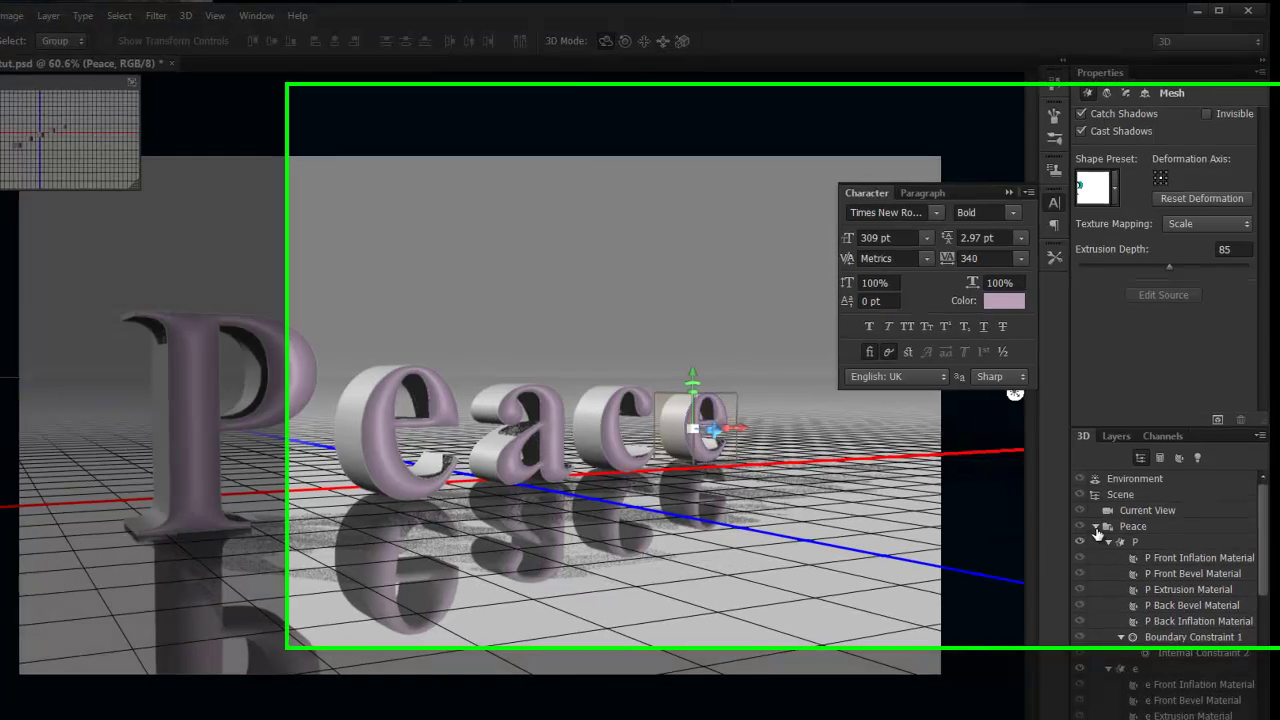
left_click(1097, 525)
left_click(1113, 509)
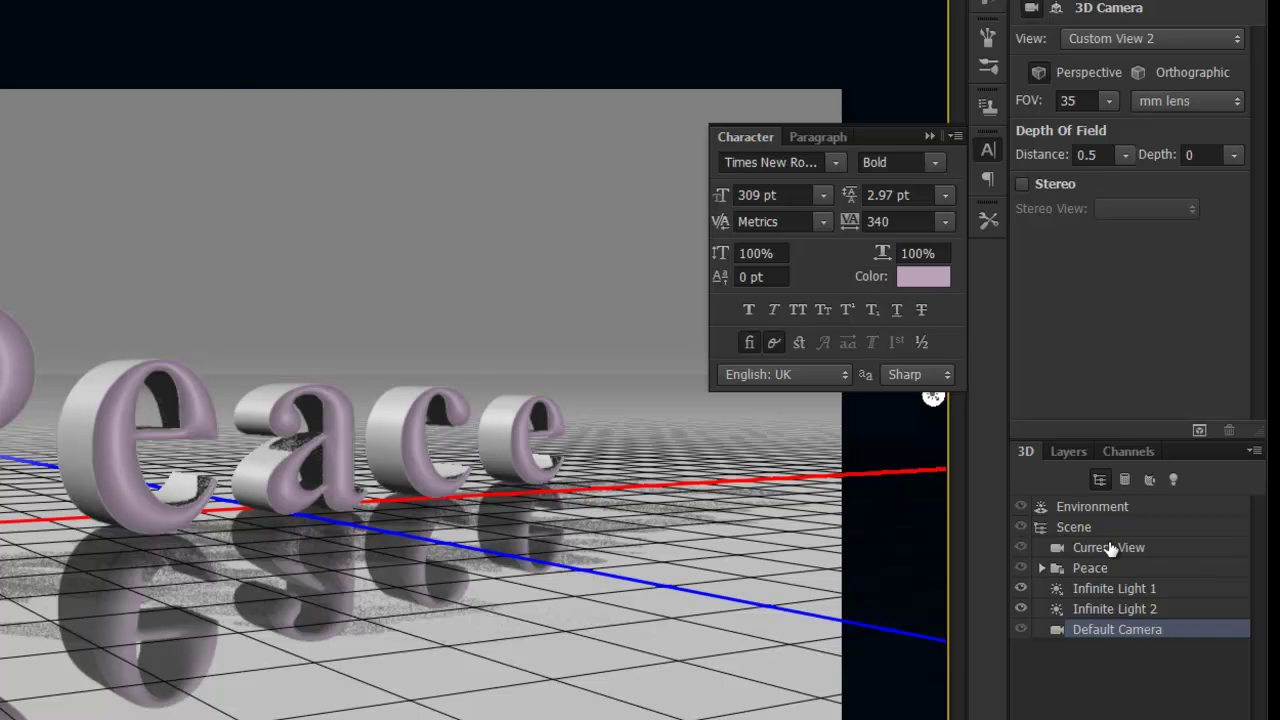
left_click(1110, 549)
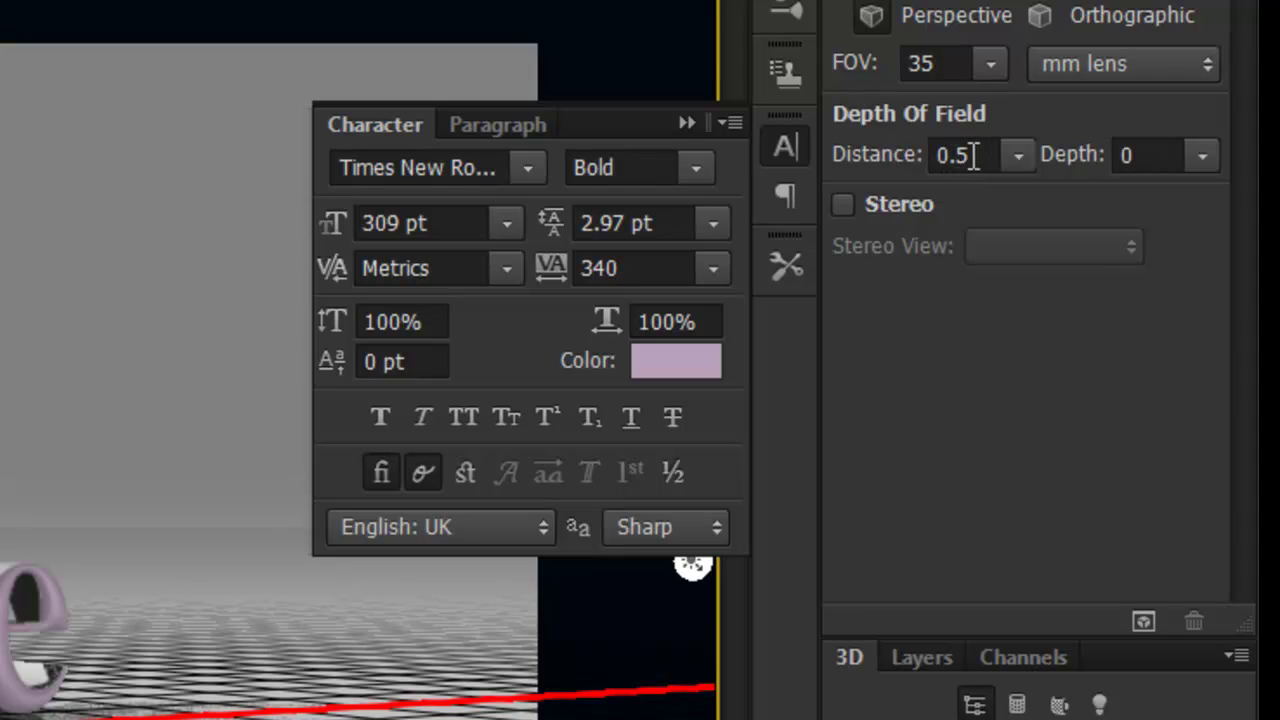
left_click(977, 155)
type("0.02")
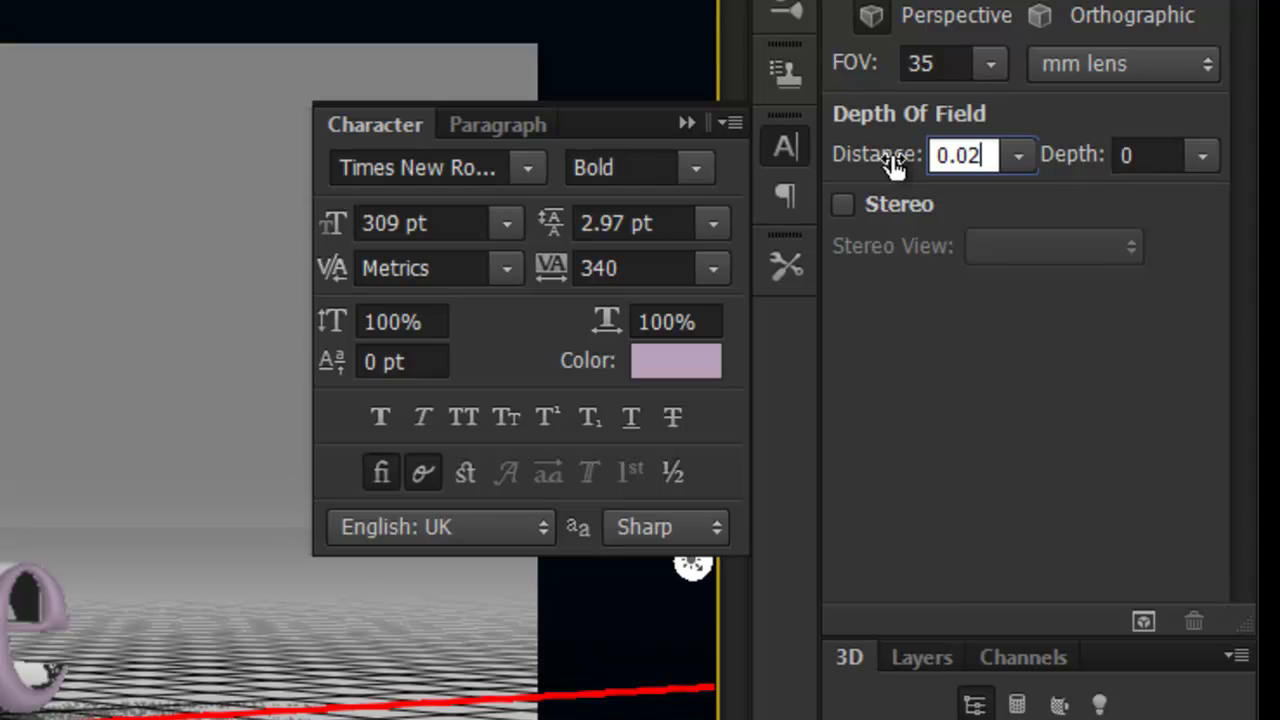
key("Return")
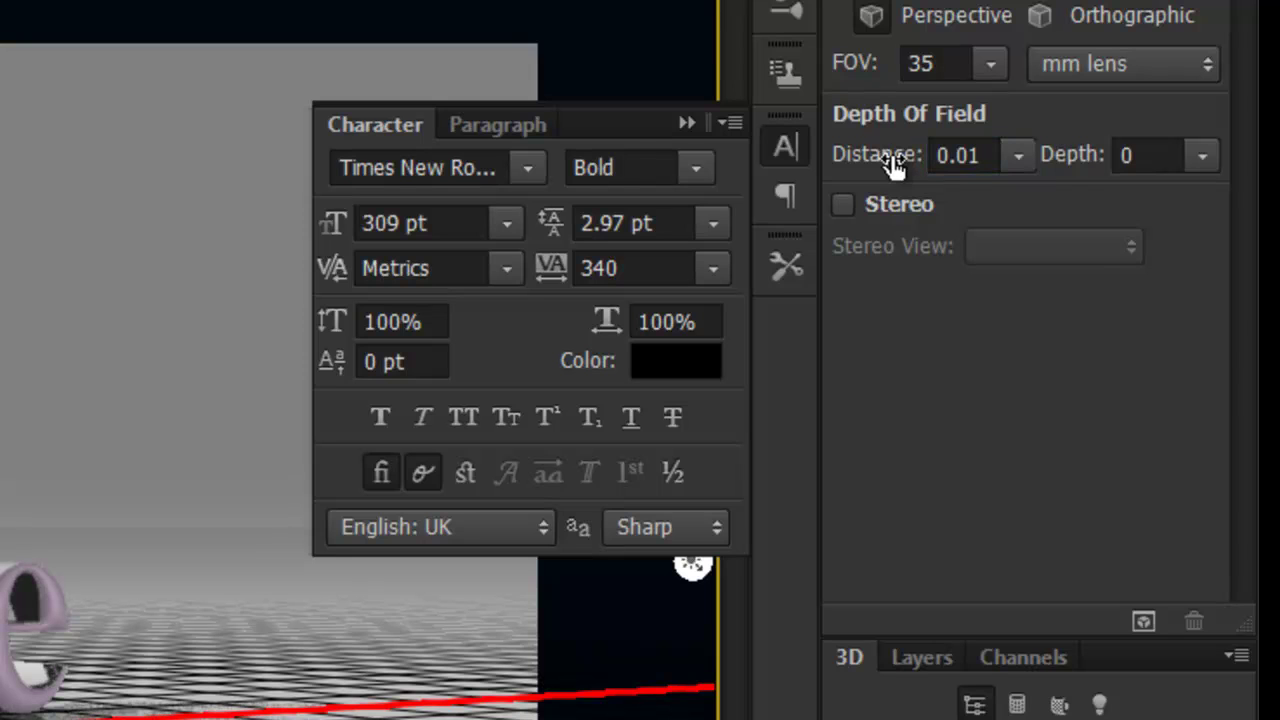
left_click(1168, 155)
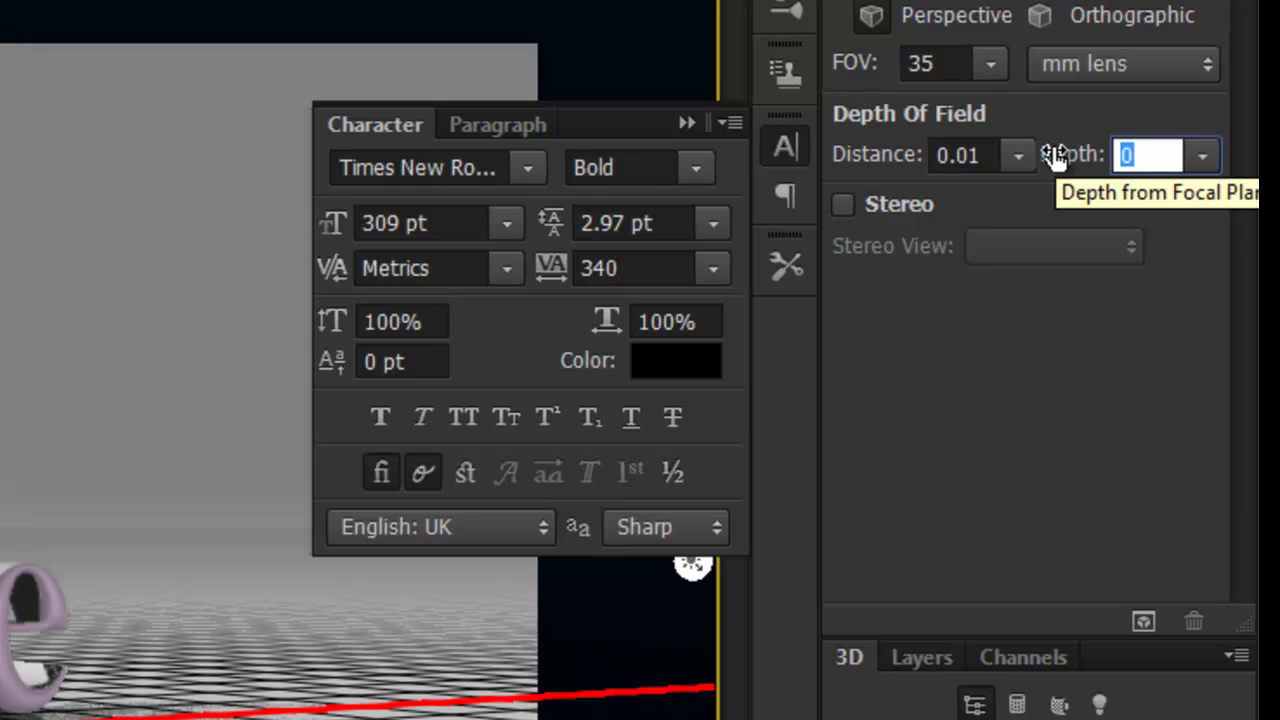
type("1.3")
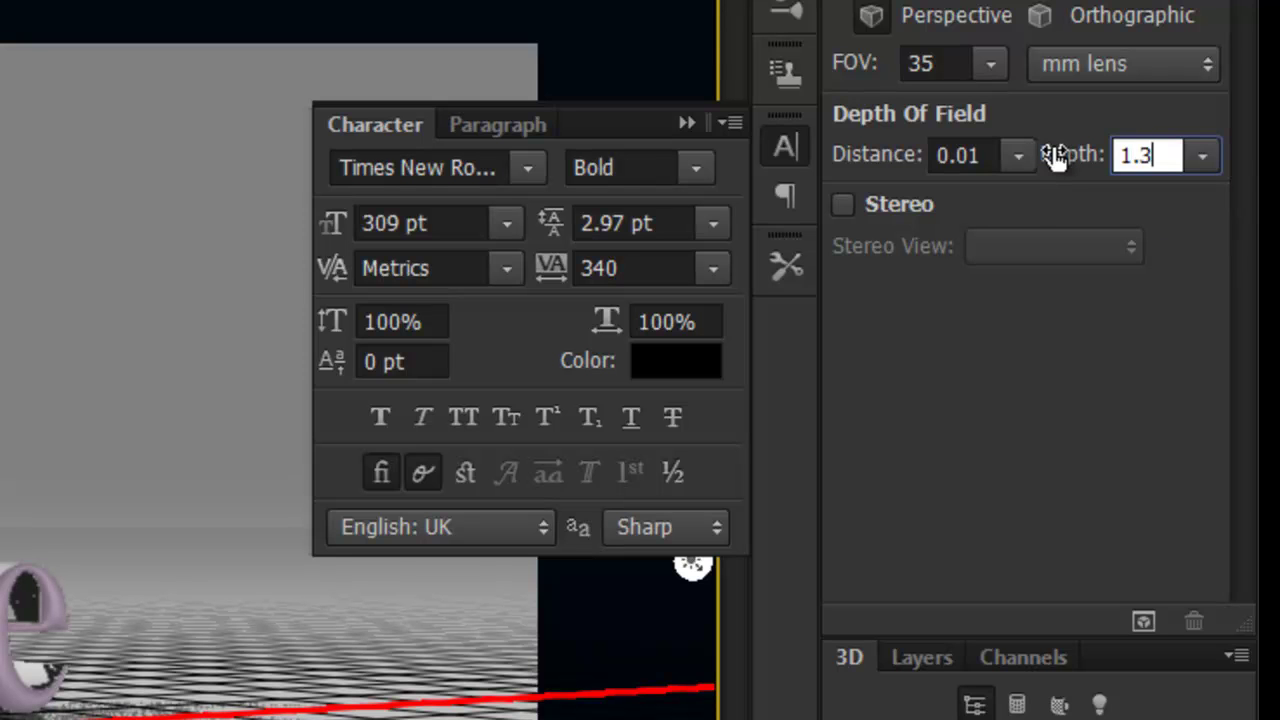
left_click_drag(1054, 155, 1054, 144)
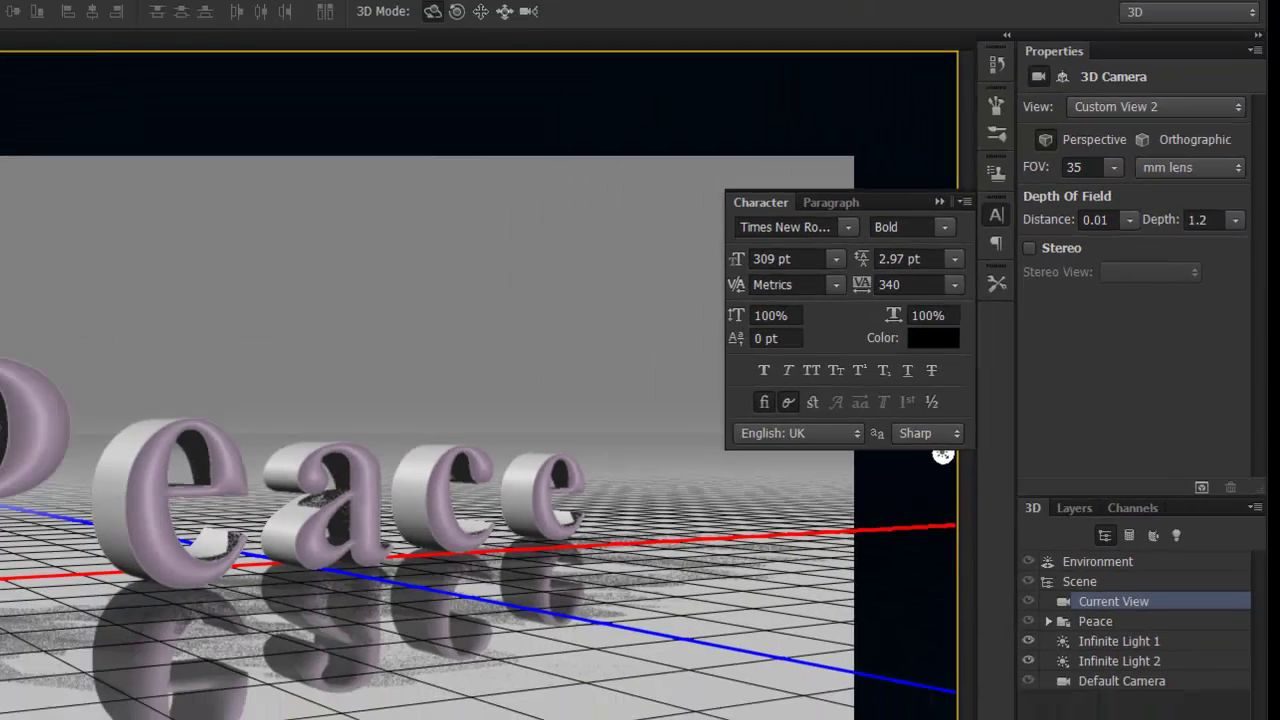
Test-render a rectangular selection around the Peace letters to check the depth-of-field blur
key("m")
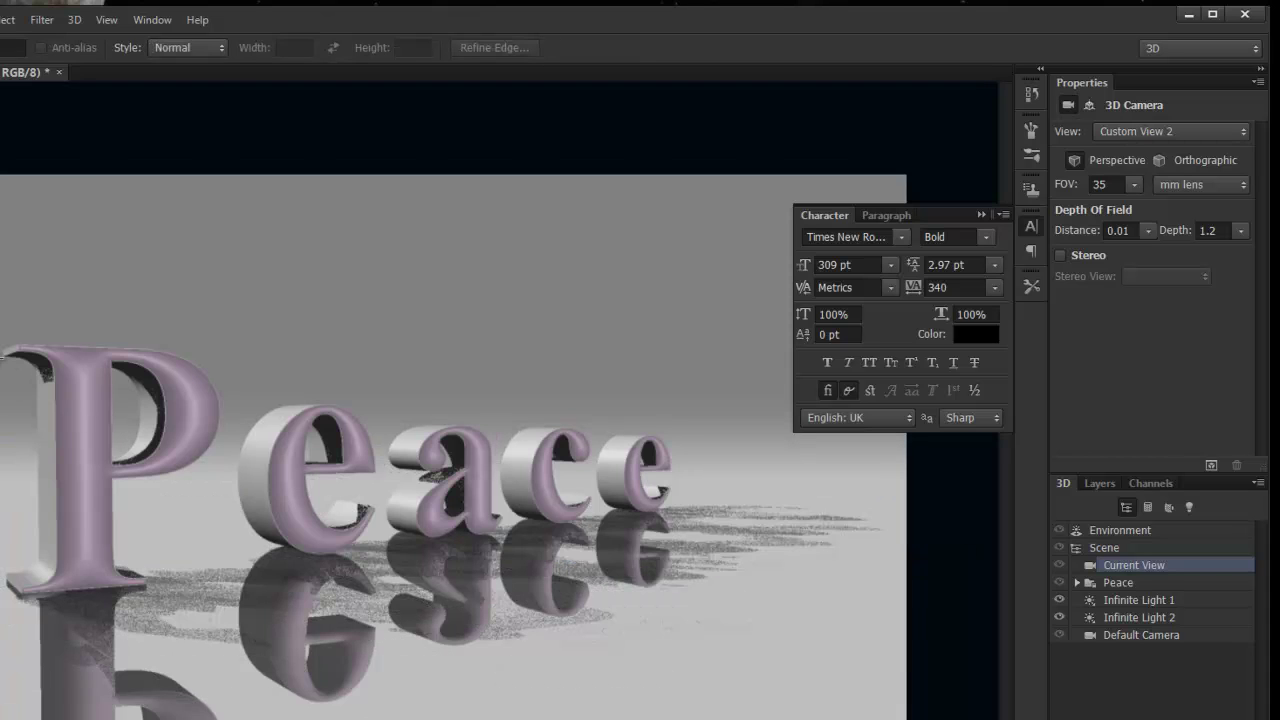
mouse_move(3, 348)
left_mouse_down()
mouse_move(690, 617)
mouse_move(756, 560)
mouse_move(692, 548)
left_mouse_up()
left_click(1211, 465)
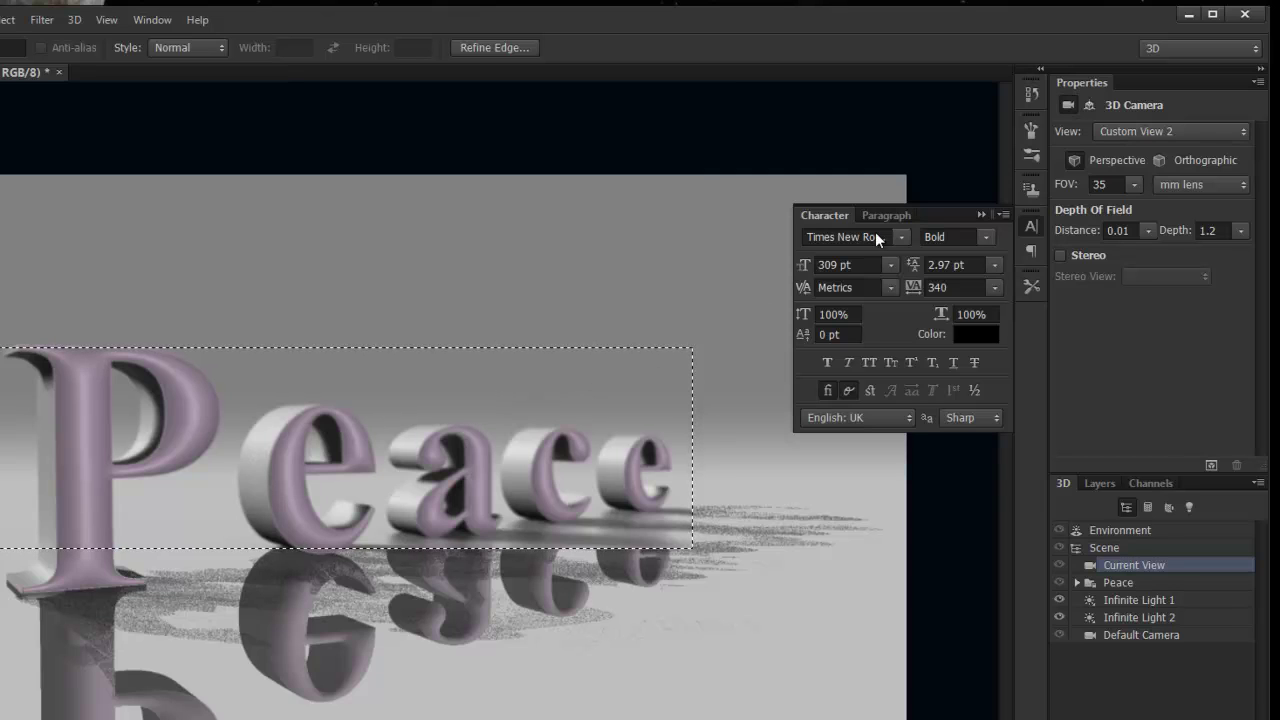
Set the camera's depth-of-field depth to 1.1 and clear the selection around the letters
left_click(1222, 230)
type("1.1")
key("Return")
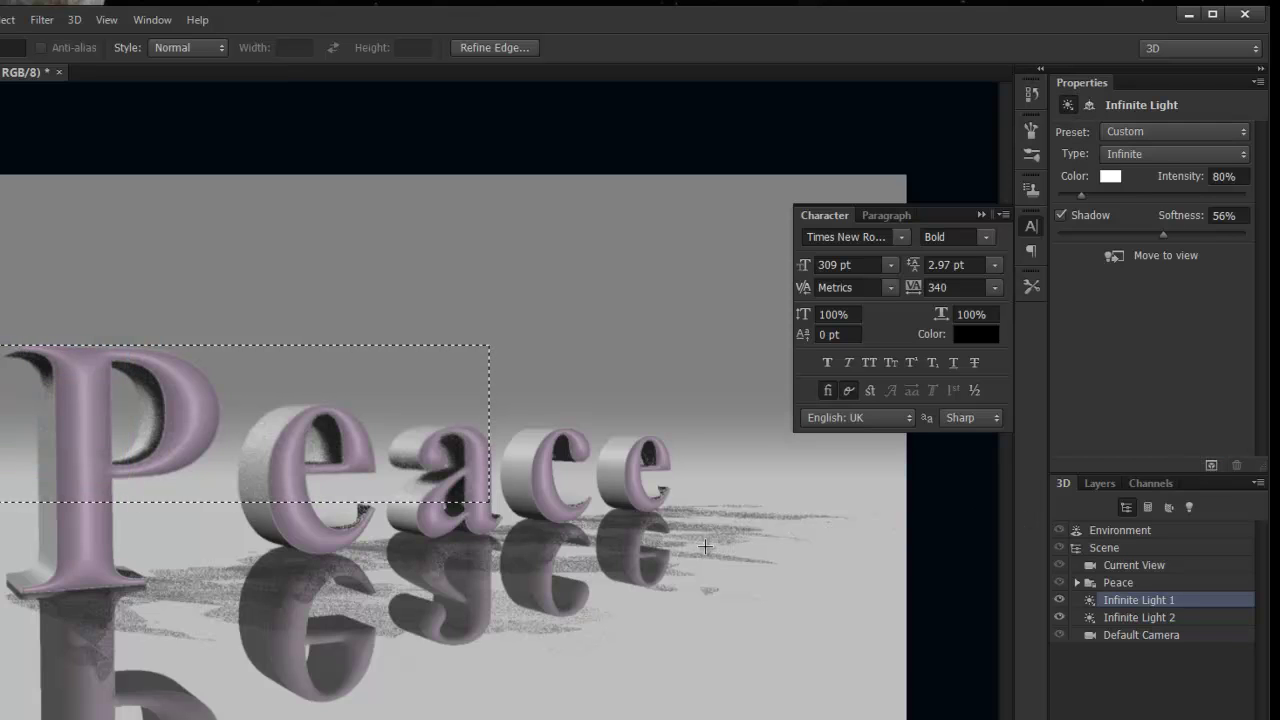
key("ctrl+d")
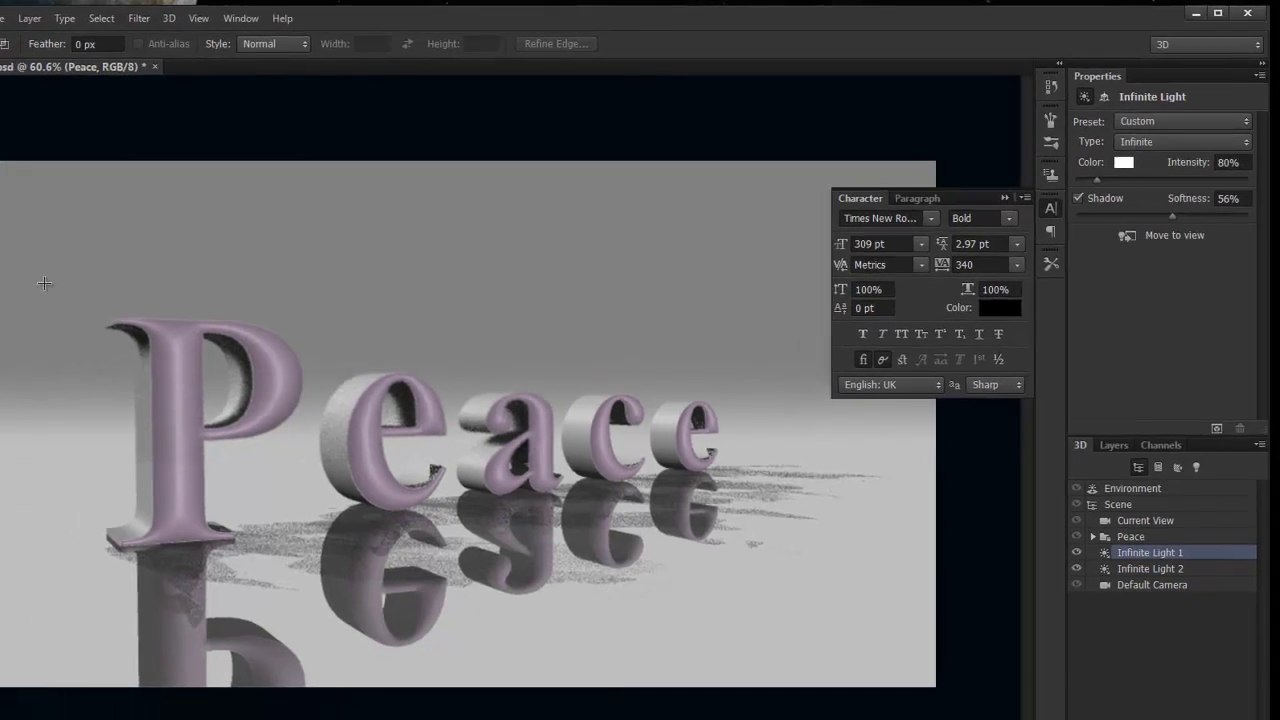
Render a large rectangular selection covering all the letters, shadows and ground reflections, and deselect it
left_click_drag(125, 264, 980, 674)
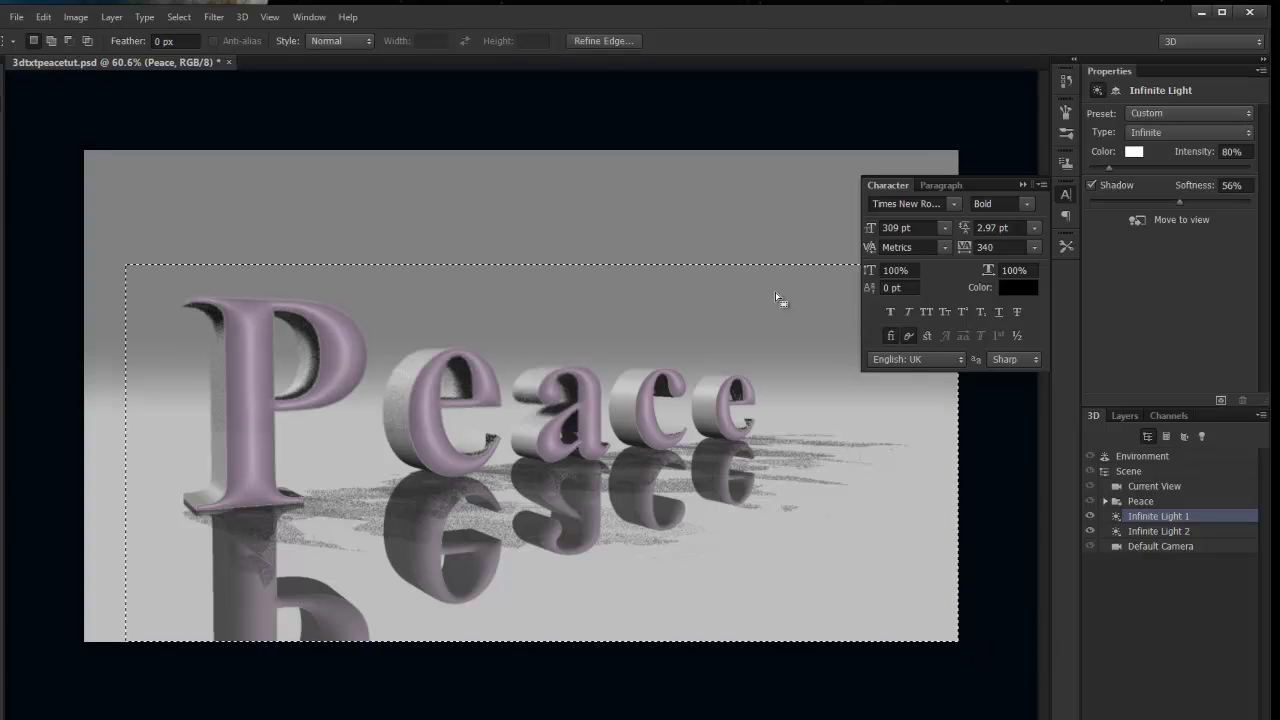
left_click(1221, 400)
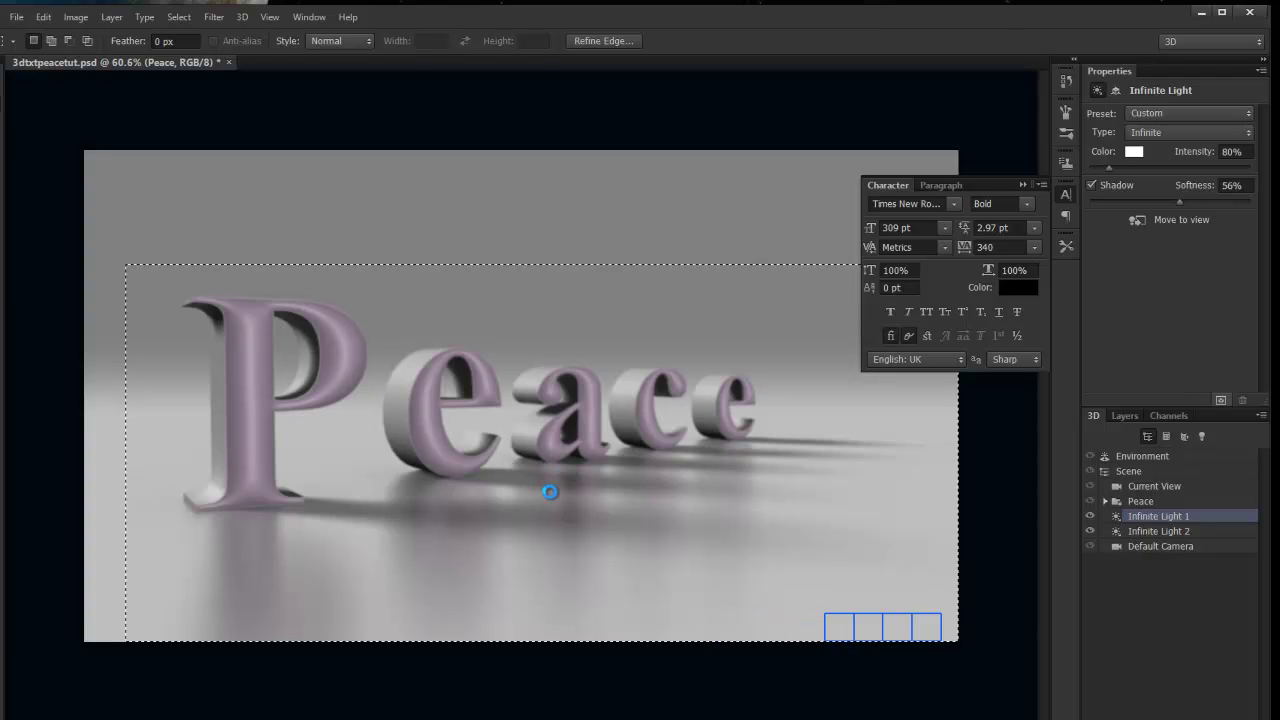
left_click(367, 304)
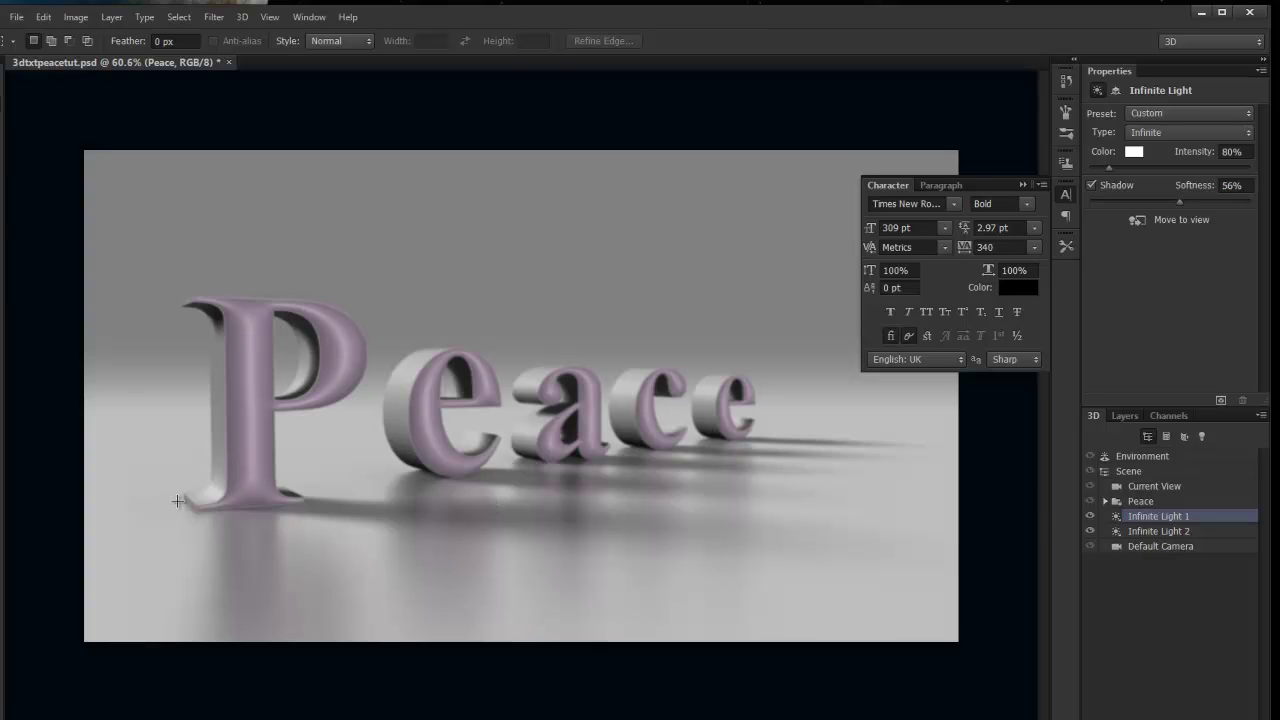
Examine the rendered letters close up from the P to the last e, checking edges, shadows, reflections and depth blur
scroll(176, 502, "up", 5)
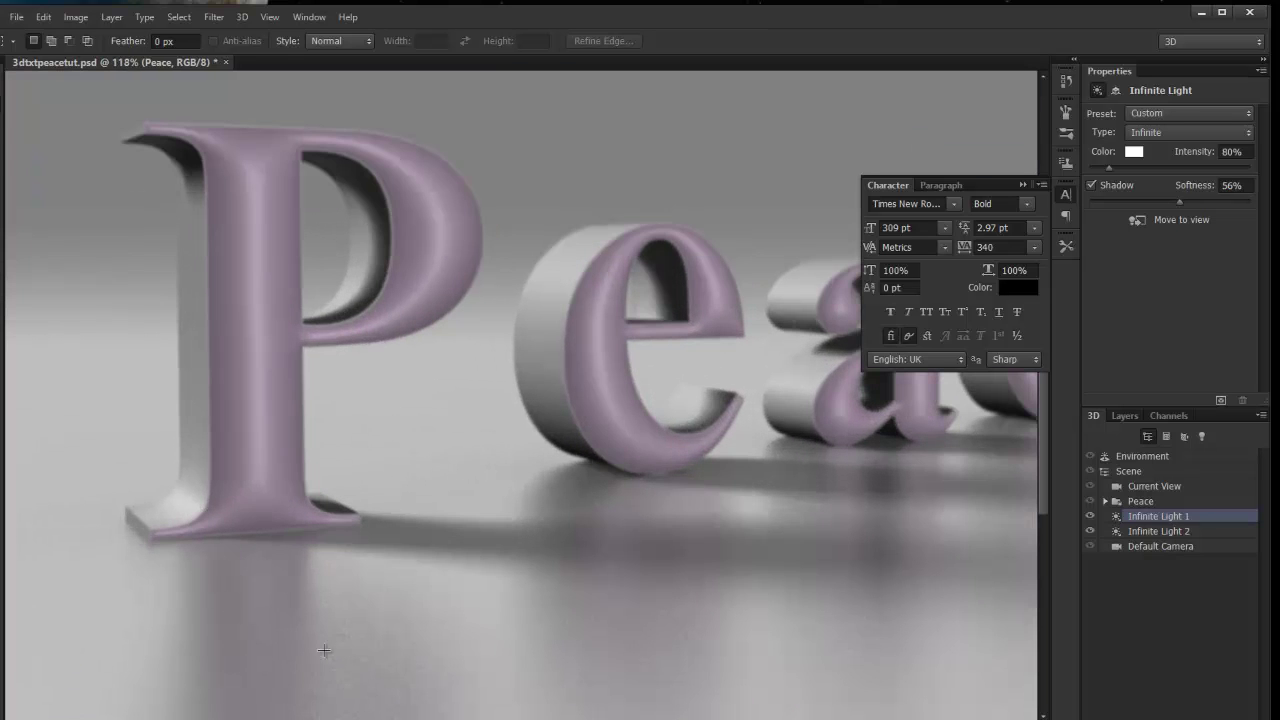
scroll(199, 548, "down", 2)
scroll(480, 565, "down", 1)
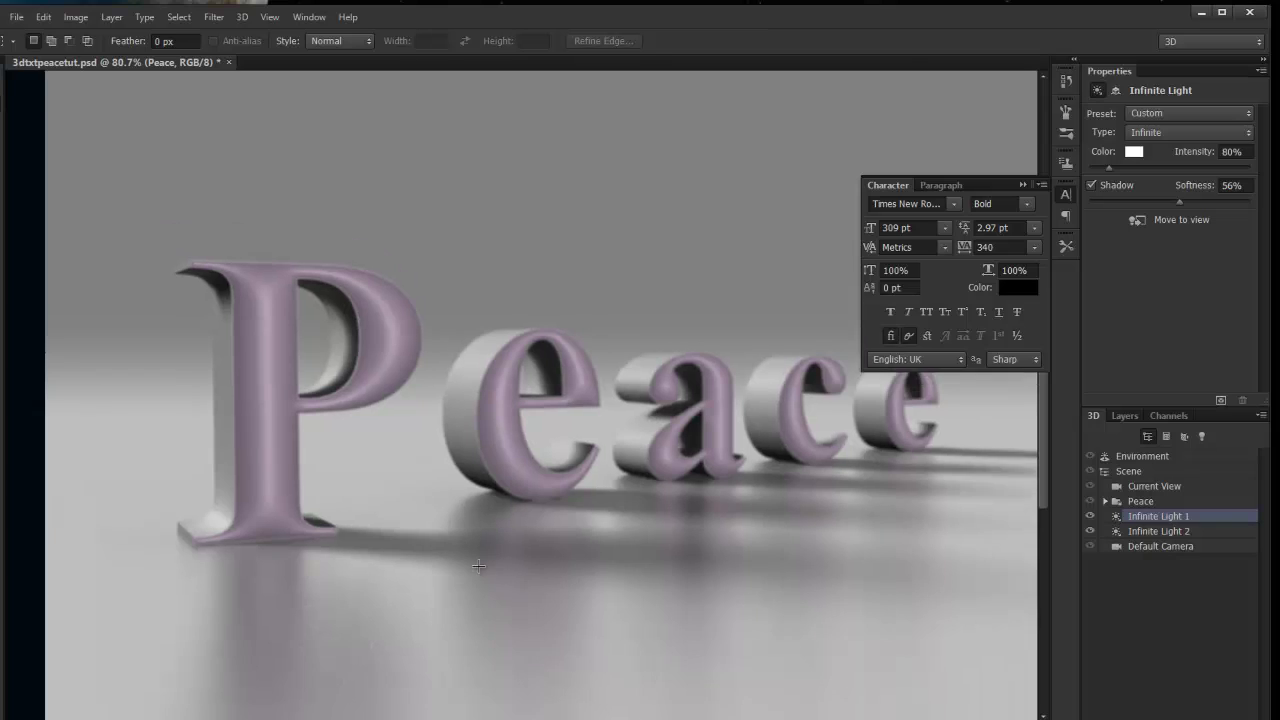
scroll(479, 565, "down", 1)
scroll(290, 445, "up", 2)
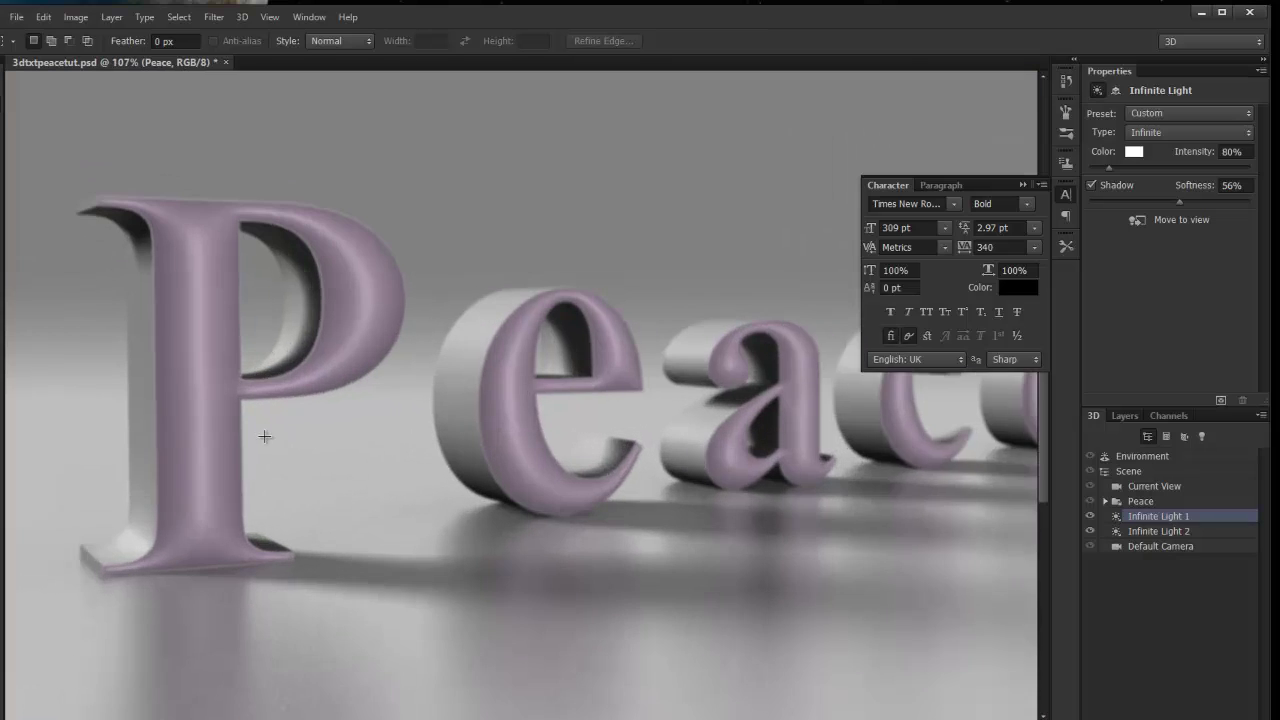
scroll(264, 436, "up", 2)
left_click_drag(743, 357, 146, 427)
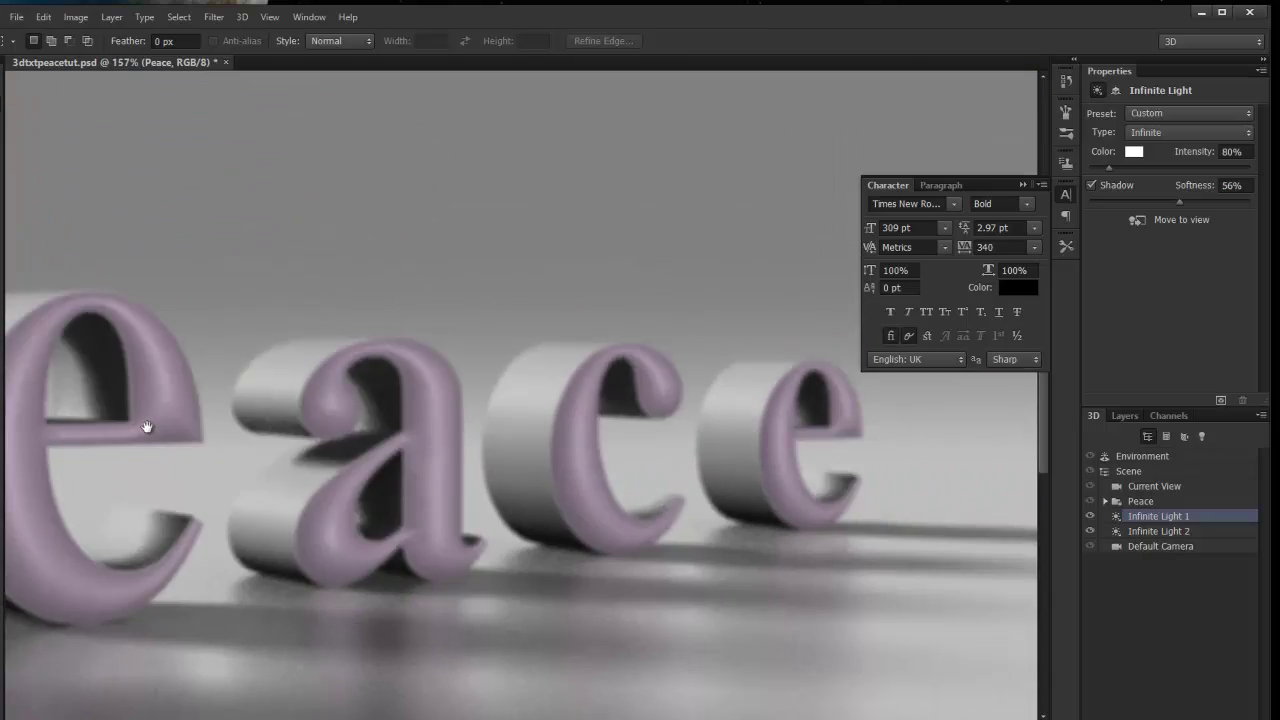